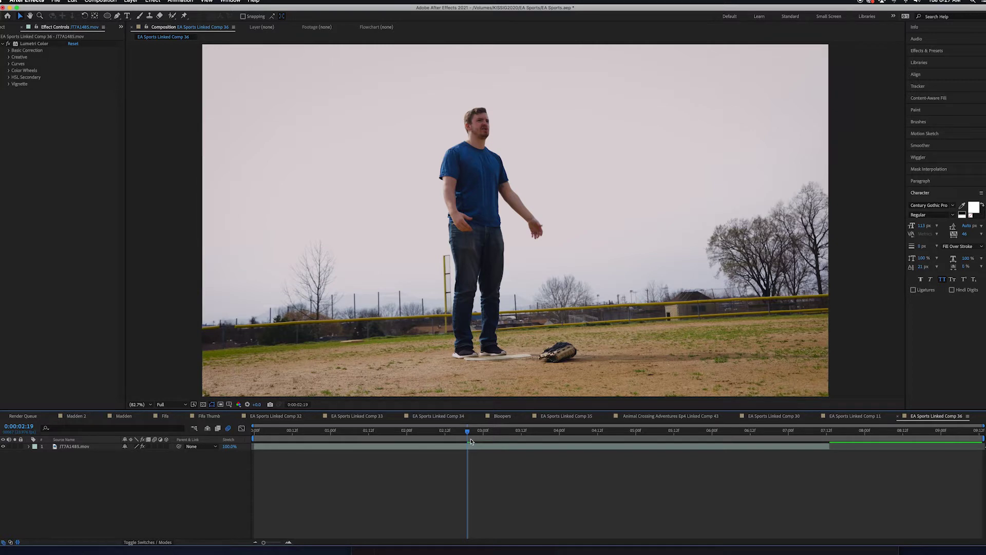
Play and scrub through the footage of the standing man and set the preview resolution to Quarter
{"action": "key", "text": "space"}
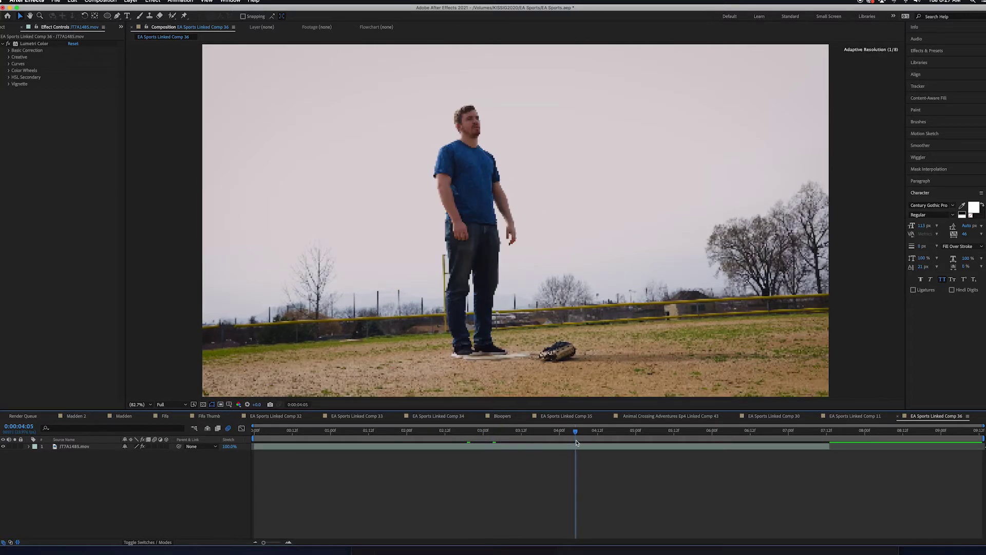
{"action": "key", "text": "space"}
{"action": "left_click_drag", "start_coordinate": [559, 439], "coordinate": [497, 438]}
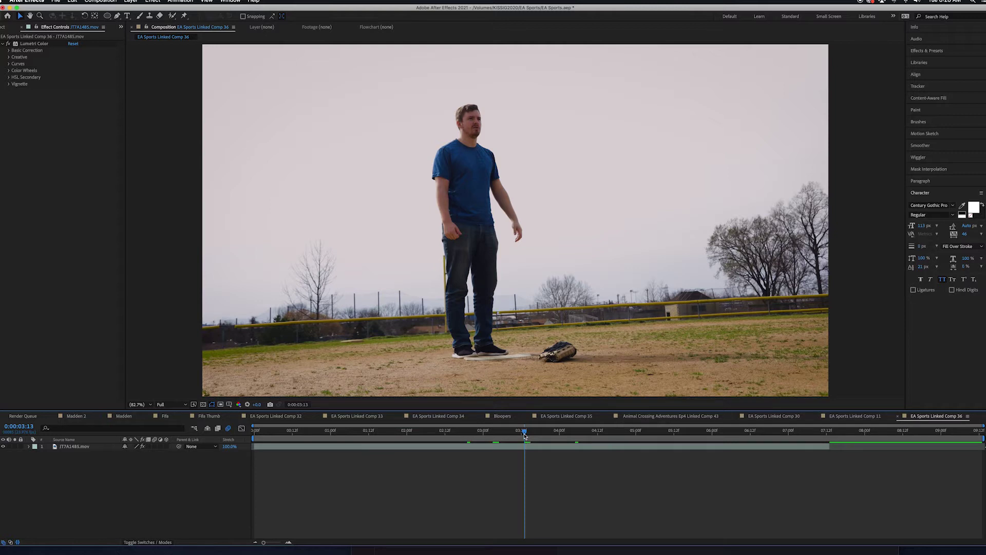
{"action": "left_click", "coordinate": [182, 404]}
{"action": "left_click", "coordinate": [175, 451]}
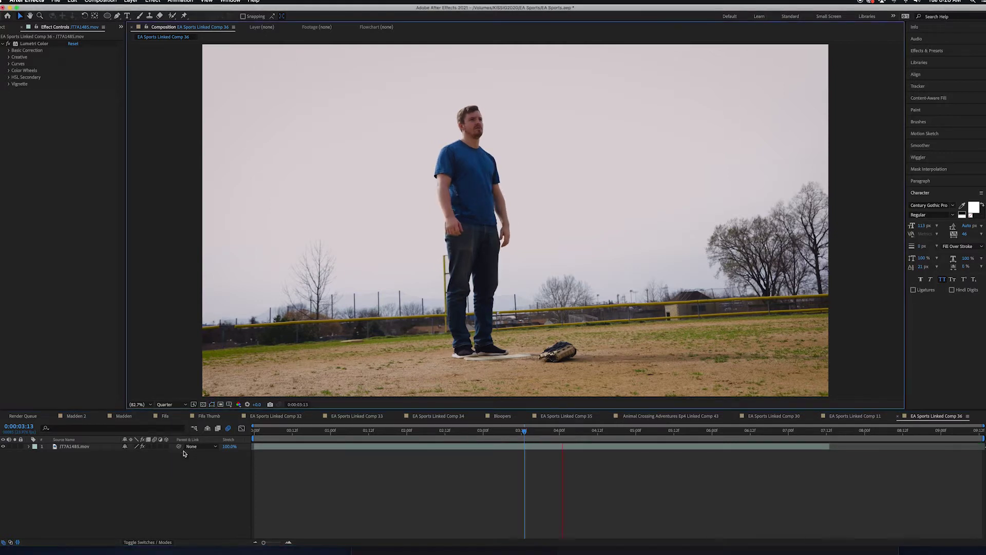
Duplicate the footage layer, shift the copy to show the empty field at 0:00:06:01, and freeze that frame
{"action": "left_click", "coordinate": [99, 448]}
{"action": "key", "text": "ctrl+d"}
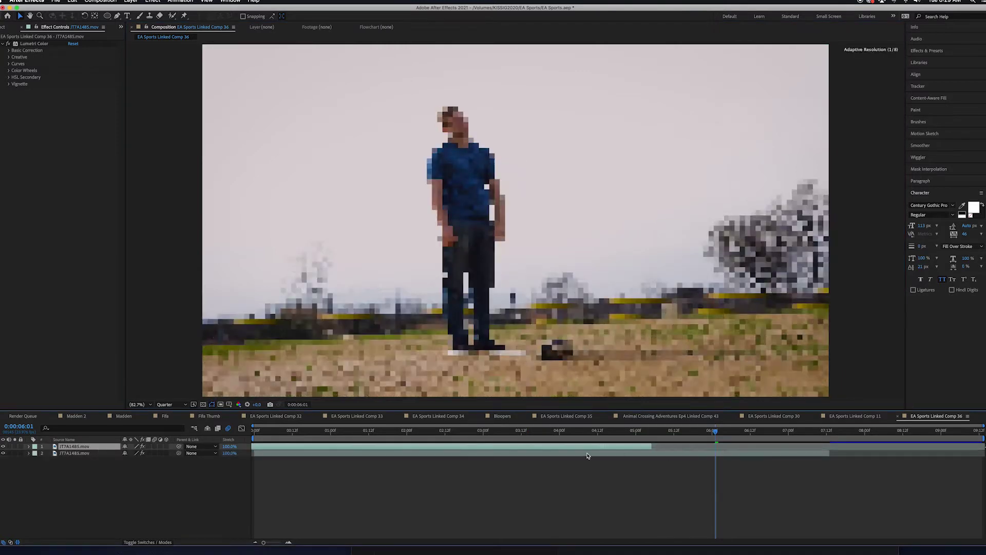
{"action": "left_click_drag", "start_coordinate": [724, 451], "coordinate": [732, 446]}
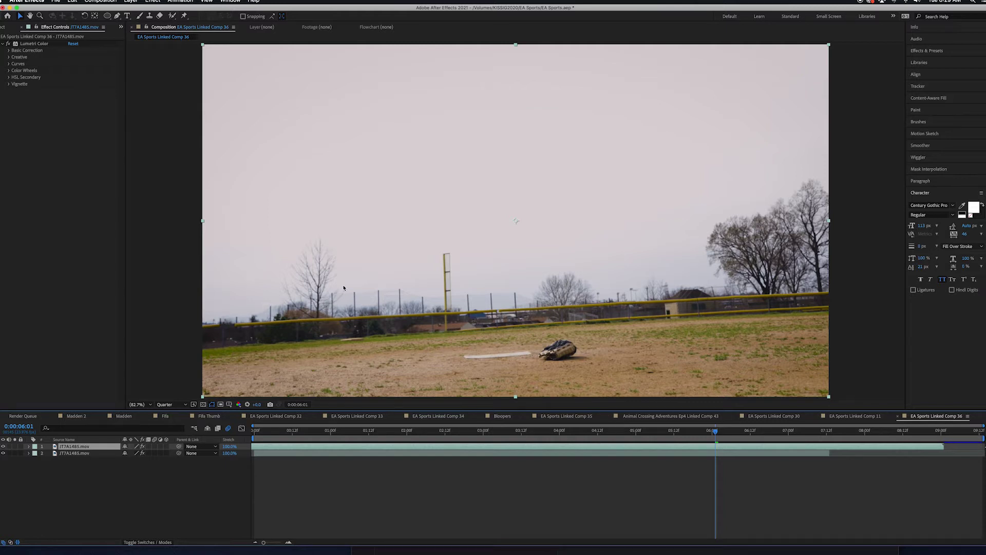
{"action": "right_click", "coordinate": [93, 448]}
{"action": "mouse_move", "coordinate": [121, 396]}
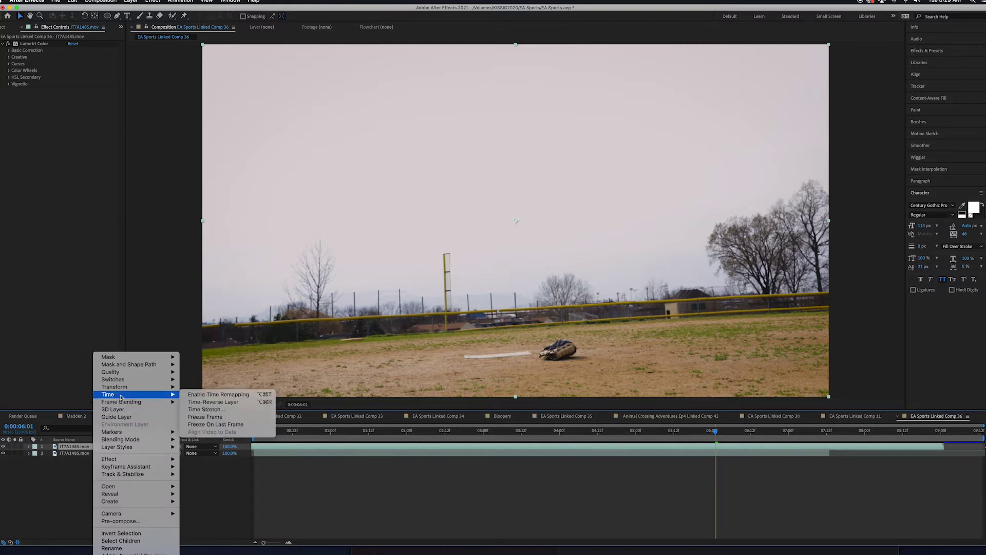
{"action": "left_click", "coordinate": [200, 417]}
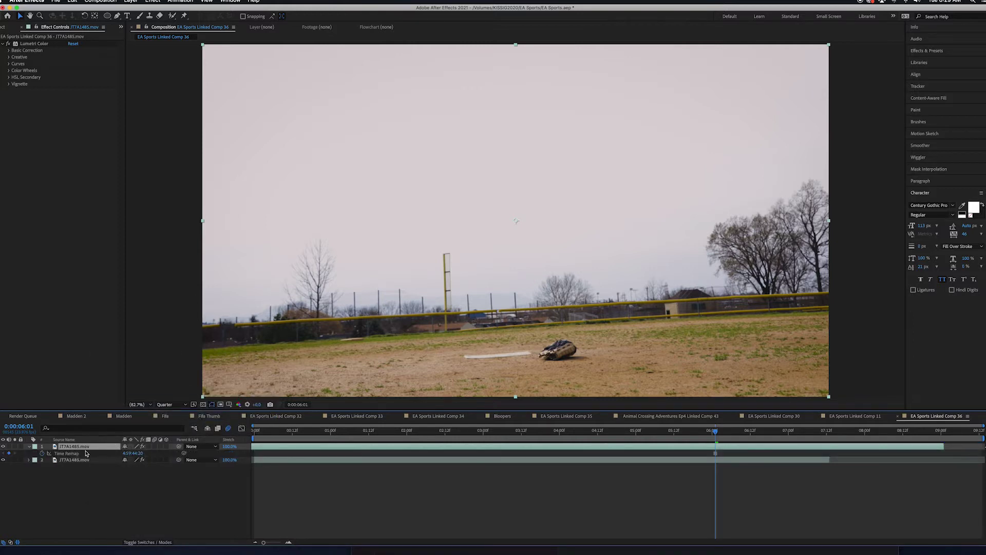
Place the frozen empty-field layer beneath the original footage and extend both layers to the end of the composition
{"action": "left_click_drag", "start_coordinate": [84, 448], "coordinate": [83, 484]}
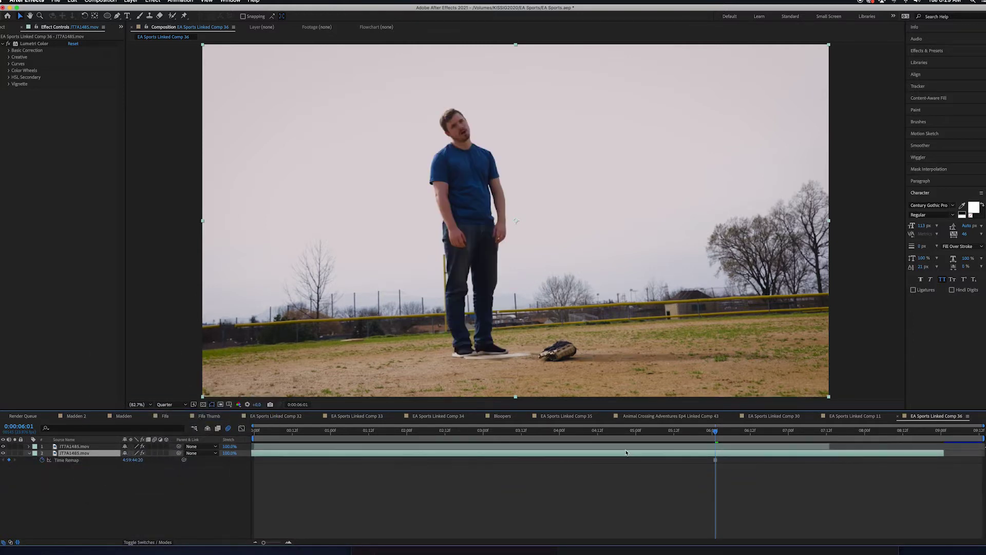
{"action": "left_click_drag", "start_coordinate": [943, 453], "coordinate": [984, 452]}
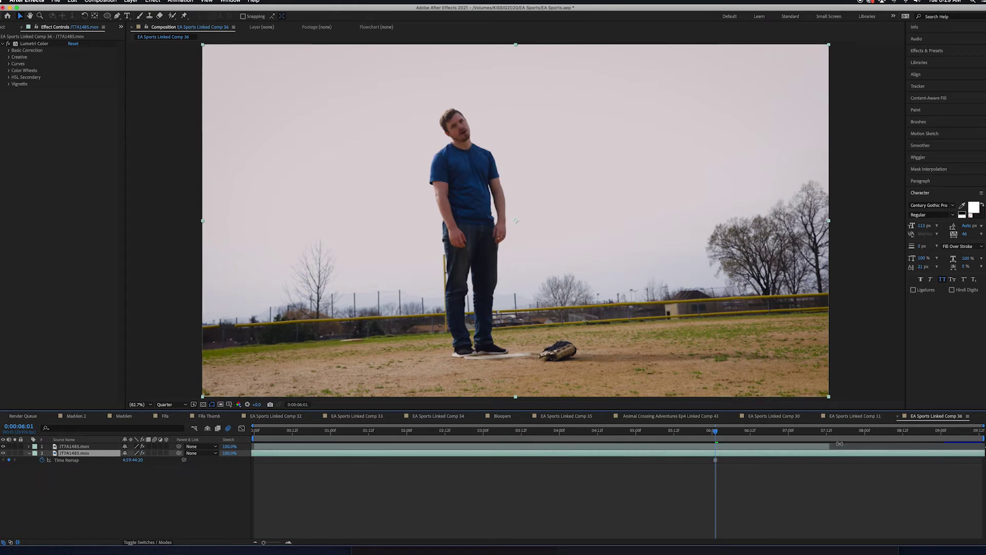
{"action": "left_click", "coordinate": [702, 431]}
{"action": "left_click_drag", "start_coordinate": [683, 436], "coordinate": [681, 435]}
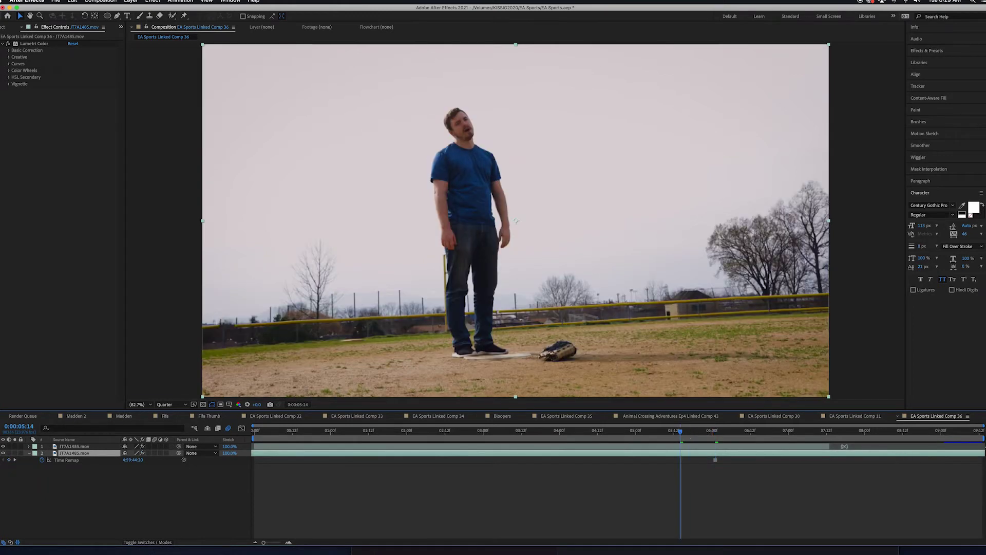
{"action": "left_click_drag", "start_coordinate": [828, 446], "coordinate": [984, 446]}
Play back the shot from several points, including 0:00:04:22 and 0:00:04:13, to review the man's final pose
{"action": "key", "text": "space"}
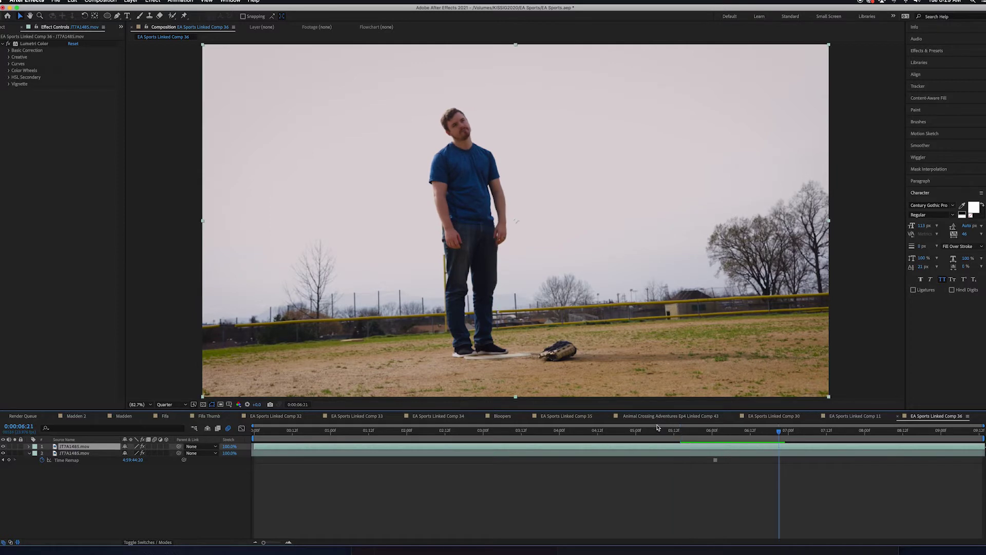
{"action": "left_click", "coordinate": [631, 431]}
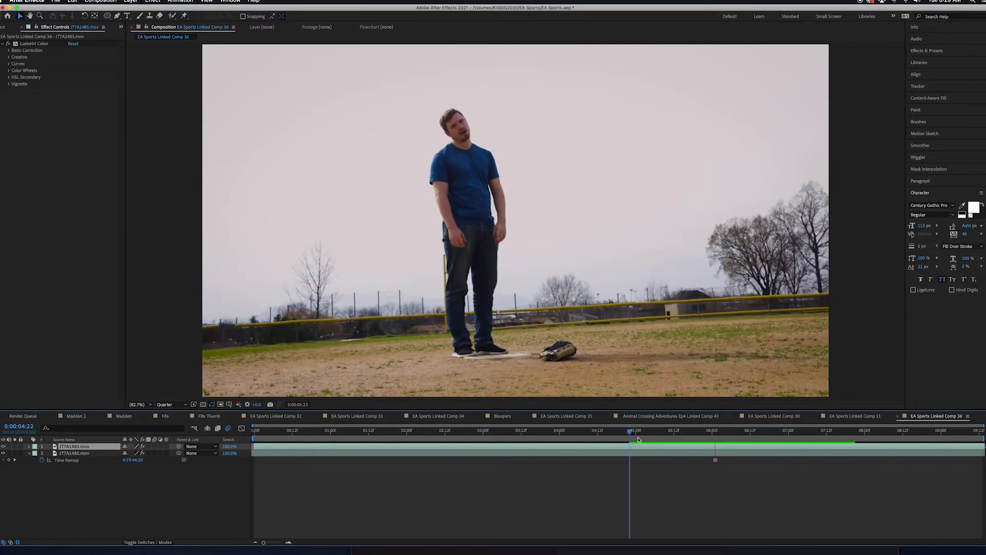
{"action": "left_click", "coordinate": [600, 433]}
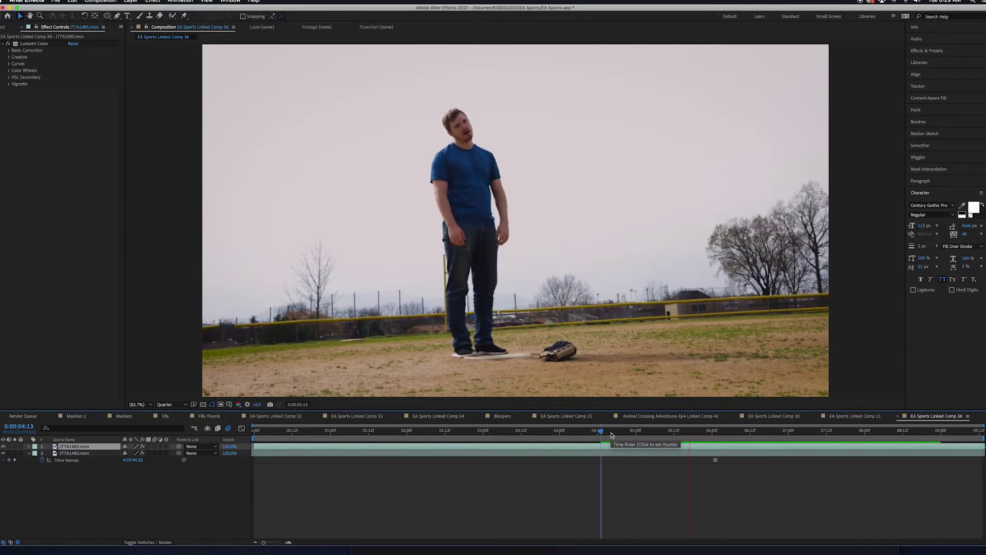
{"action": "key", "text": "space"}
{"action": "key", "text": "space"}
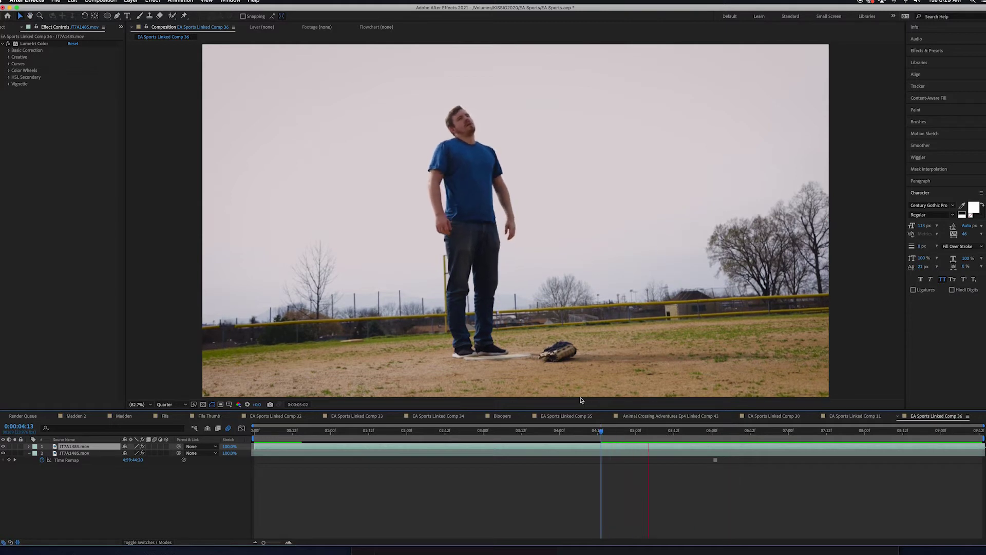
{"action": "key", "text": "space"}
Draw a closed, loose Pen mask around the man's whole body and feet on the top footage layer at 0:00:05:20
{"action": "left_click", "coordinate": [117, 16]}
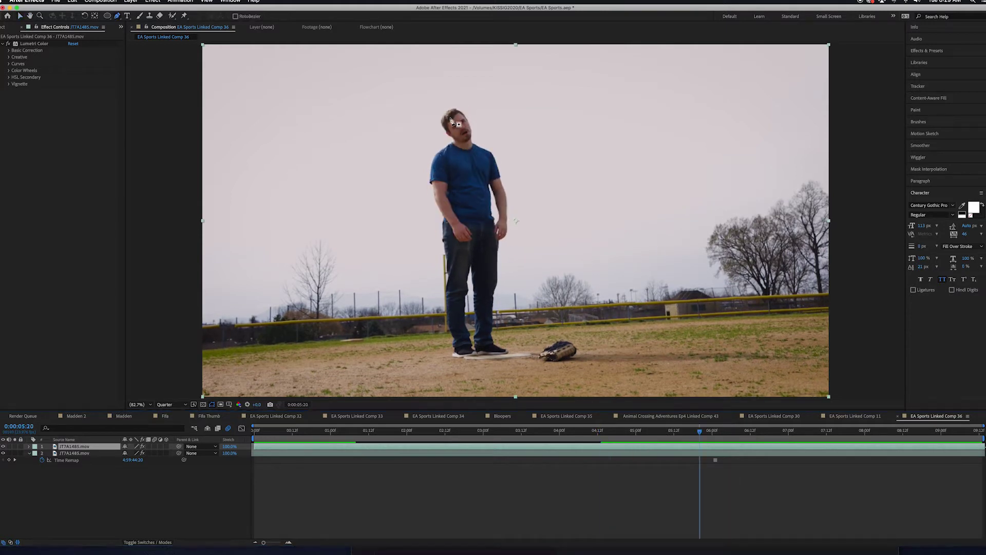
{"action": "left_click", "coordinate": [434, 109]}
{"action": "left_click", "coordinate": [429, 128]}
{"action": "left_click", "coordinate": [421, 140]}
{"action": "left_click", "coordinate": [418, 153]}
{"action": "left_click", "coordinate": [416, 168]}
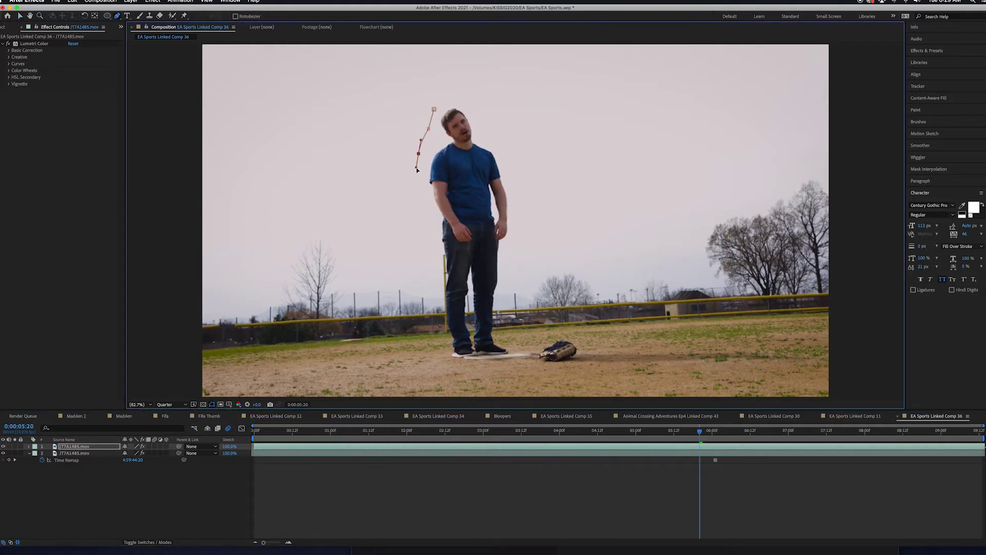
{"action": "left_click", "coordinate": [417, 198]}
{"action": "left_click", "coordinate": [416, 224]}
{"action": "left_click", "coordinate": [422, 240]}
{"action": "left_click", "coordinate": [424, 283]}
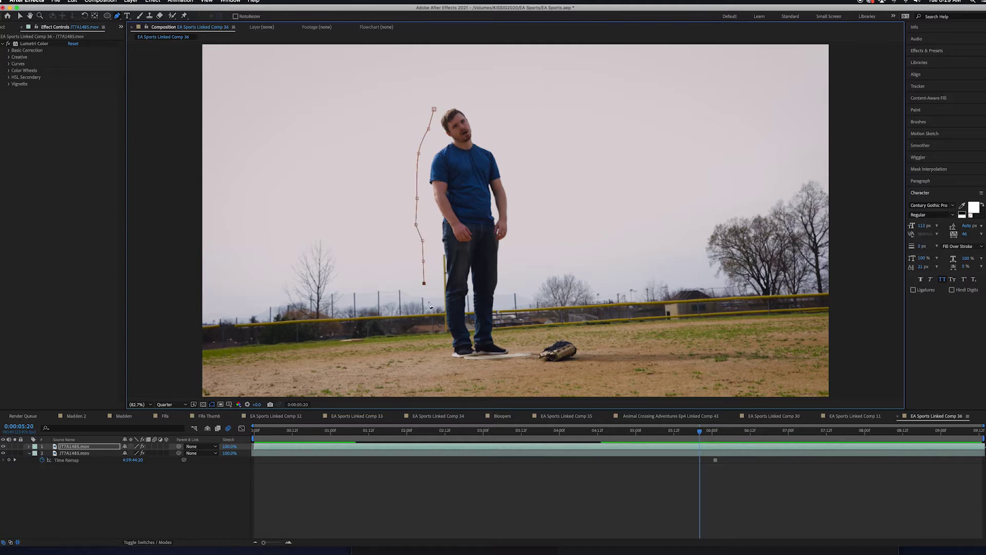
{"action": "left_click", "coordinate": [428, 328]}
{"action": "left_click", "coordinate": [429, 343]}
{"action": "left_click", "coordinate": [439, 358]}
{"action": "left_click", "coordinate": [461, 364]}
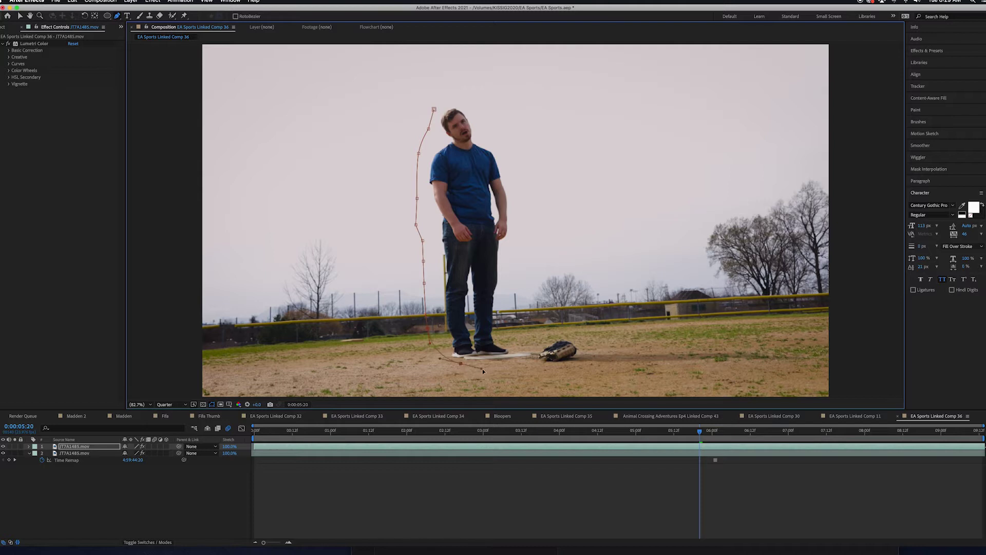
{"action": "left_click", "coordinate": [483, 367]}
{"action": "left_click", "coordinate": [520, 367]}
{"action": "left_click", "coordinate": [535, 336]}
{"action": "left_click", "coordinate": [529, 309]}
{"action": "left_click", "coordinate": [528, 234]}
{"action": "left_click_drag", "start_coordinate": [526, 155], "coordinate": [491, 109]}
{"action": "left_click", "coordinate": [476, 97]}
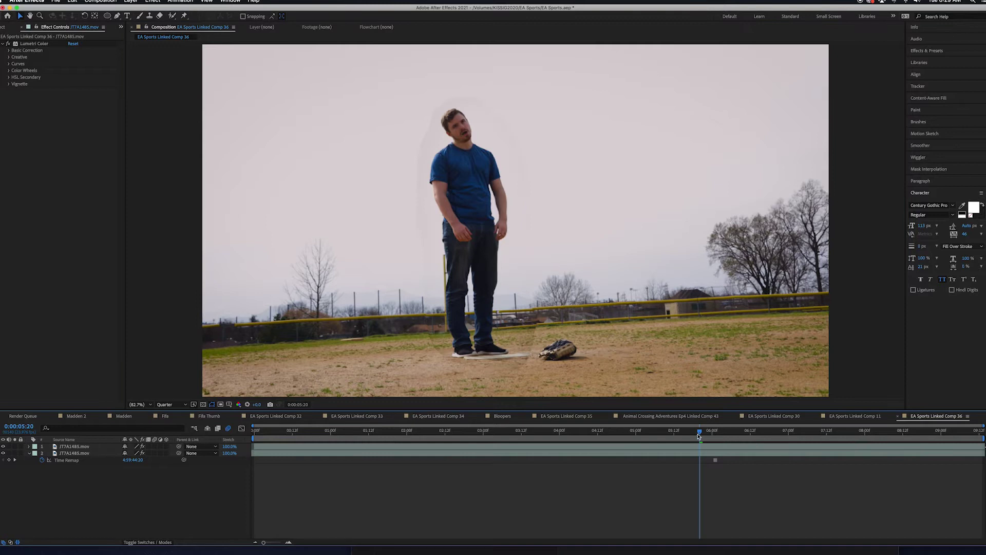
Scrub through the masked shot to check how the man blends with the frozen background
{"action": "left_click_drag", "start_coordinate": [698, 435], "coordinate": [771, 440]}
{"action": "left_click", "coordinate": [671, 436]}
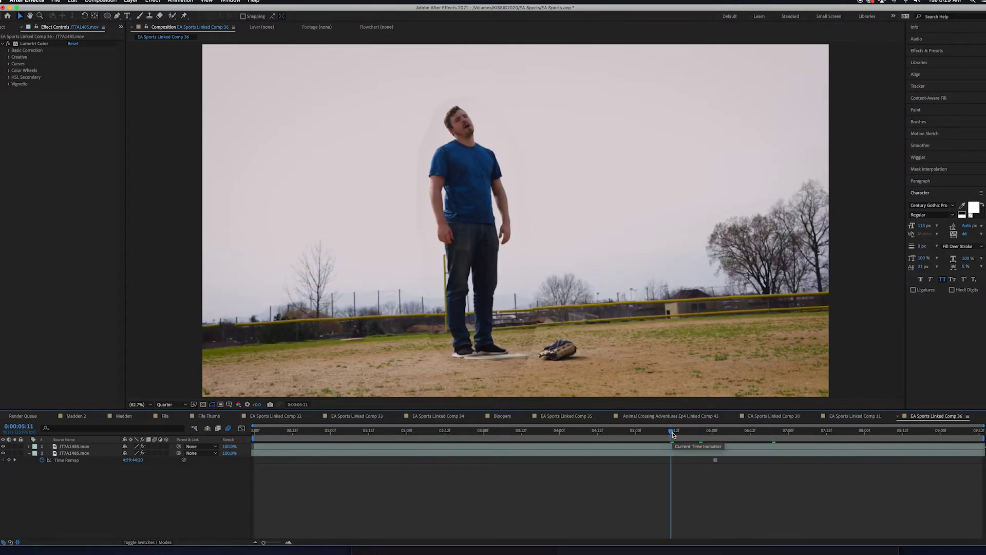
{"action": "left_click", "coordinate": [616, 434]}
{"action": "left_click_drag", "start_coordinate": [621, 435], "coordinate": [678, 436]}
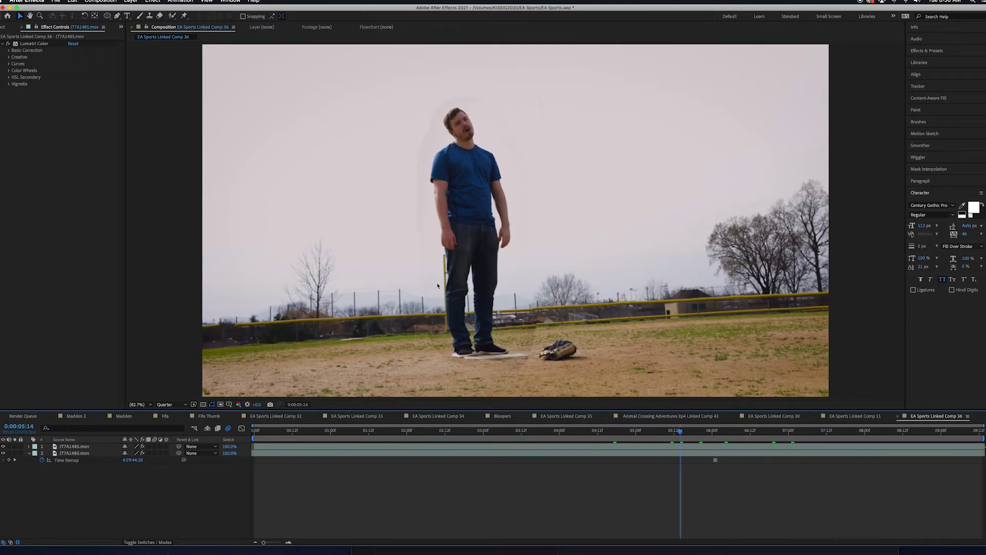
Move the masked footage layer up slightly to a Y position of 1077 so it lines up with the frozen background
{"action": "left_click", "coordinate": [84, 447]}
{"action": "scroll", "coordinate": [561, 323], "scroll_direction": "up", "scroll_amount": 1}
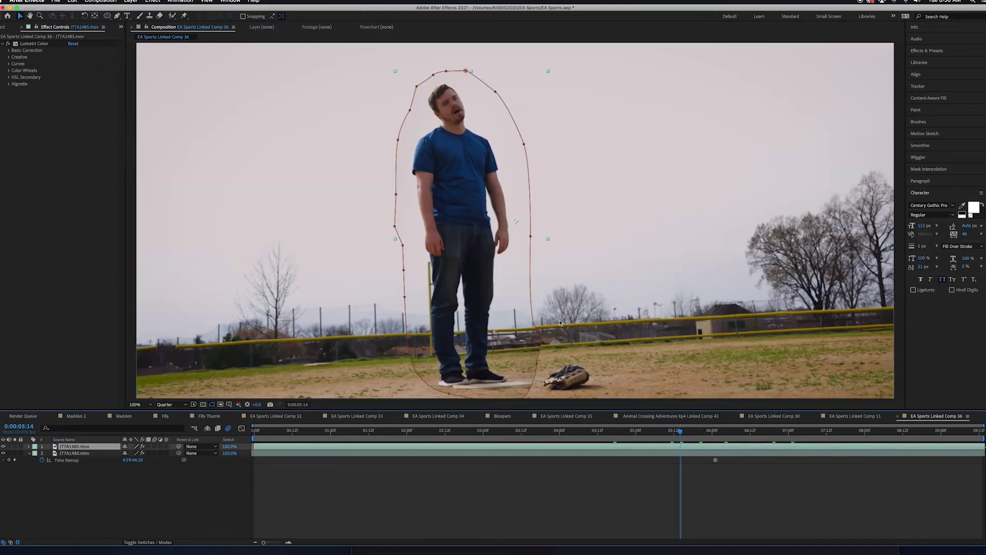
{"action": "left_click_drag", "start_coordinate": [514, 347], "coordinate": [555, 266]}
{"action": "scroll", "coordinate": [527, 274], "scroll_direction": "up", "scroll_amount": 1}
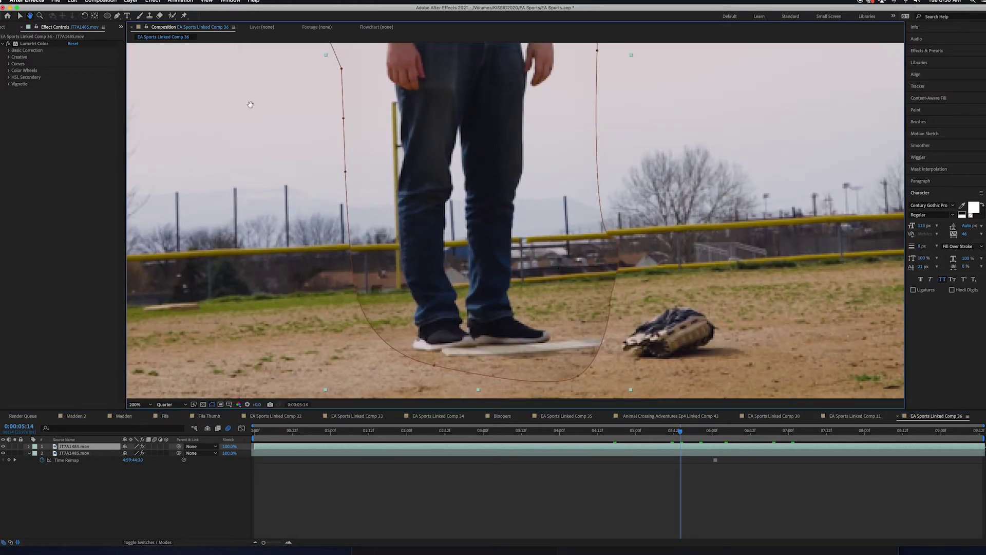
{"action": "left_click", "coordinate": [21, 17]}
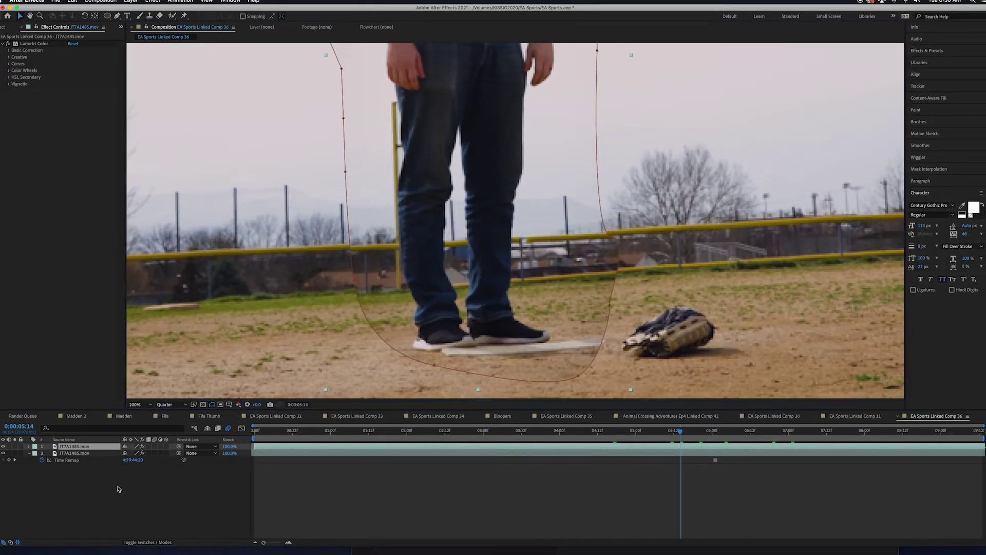
{"action": "key", "text": "p"}
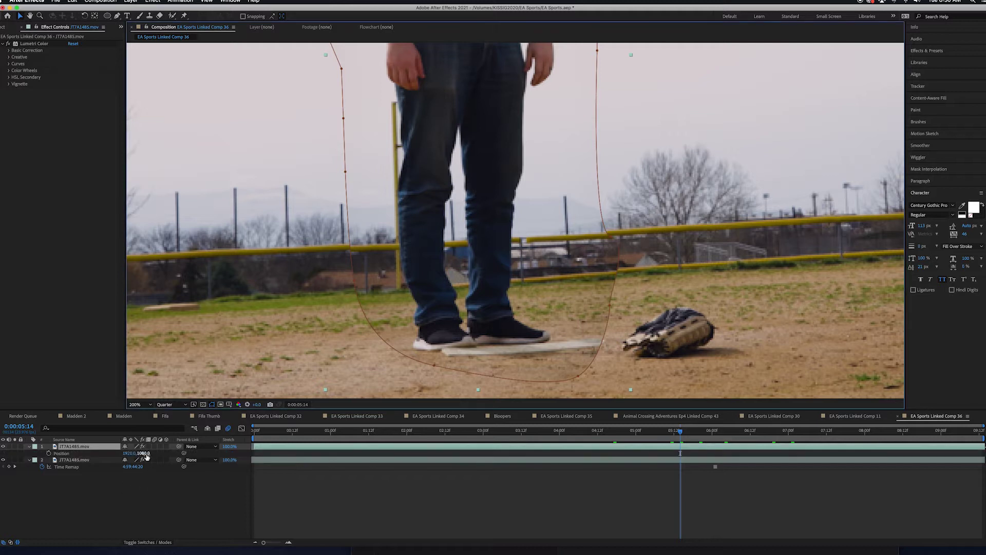
{"action": "left_click_drag", "start_coordinate": [140, 453], "coordinate": [142, 454]}
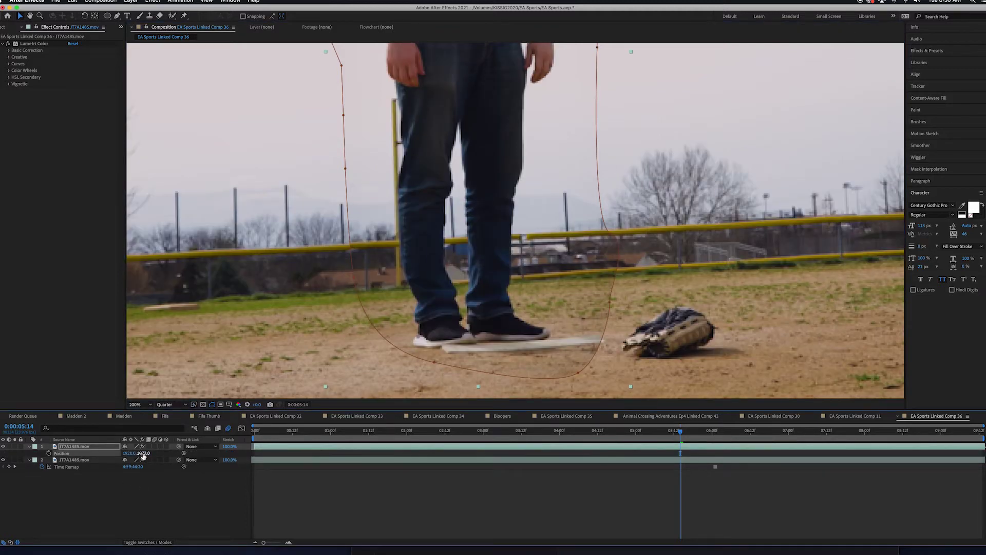
{"action": "key", "text": "comma"}
Set the feather of the mask around the man to 33 pixels
{"action": "left_click", "coordinate": [29, 446]}
{"action": "left_click", "coordinate": [29, 446]}
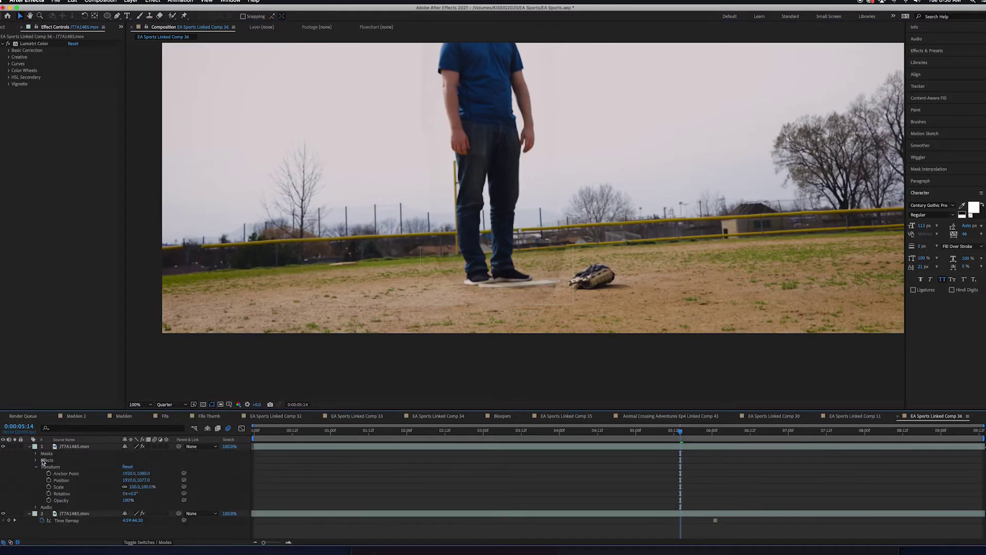
{"action": "left_click", "coordinate": [35, 453]}
{"action": "left_click", "coordinate": [43, 460]}
{"action": "left_click_drag", "start_coordinate": [137, 473], "coordinate": [154, 474]}
{"action": "left_click", "coordinate": [386, 486]}
{"action": "key", "text": "comma"}
{"action": "key", "text": "period"}
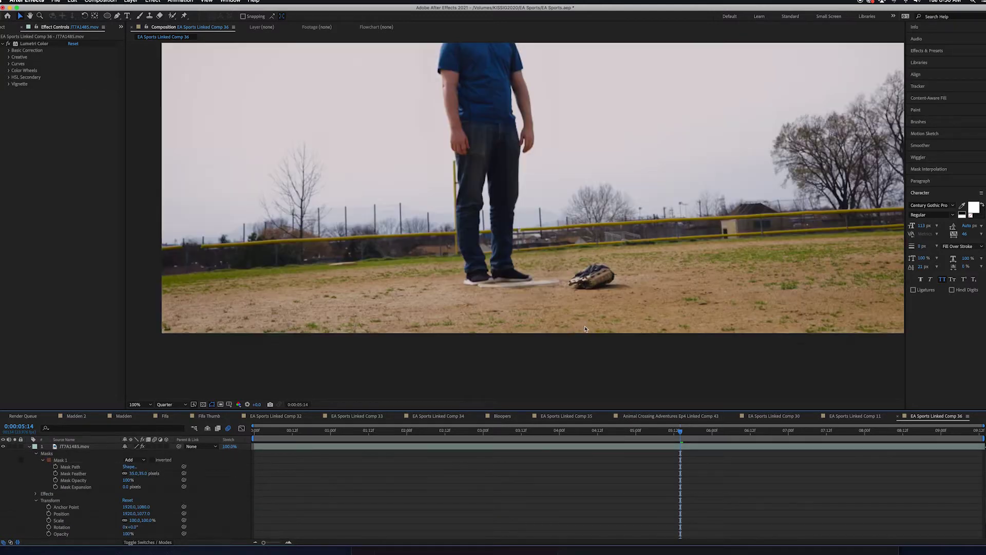
Pre-compose the masked footage layer, moving all attributes into the new composition
{"action": "left_click", "coordinate": [138, 405]}
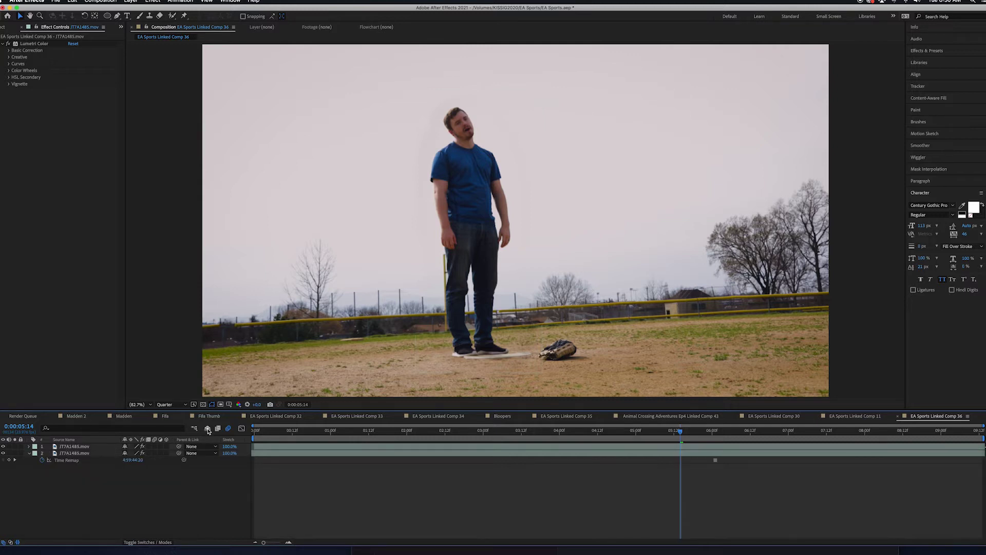
{"action": "right_click", "coordinate": [78, 447]}
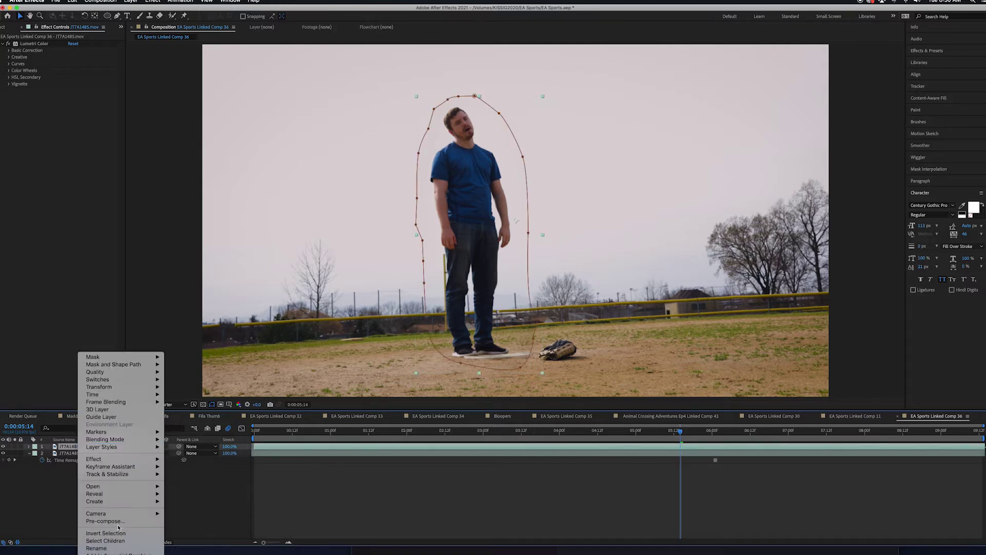
{"action": "left_click", "coordinate": [103, 520]}
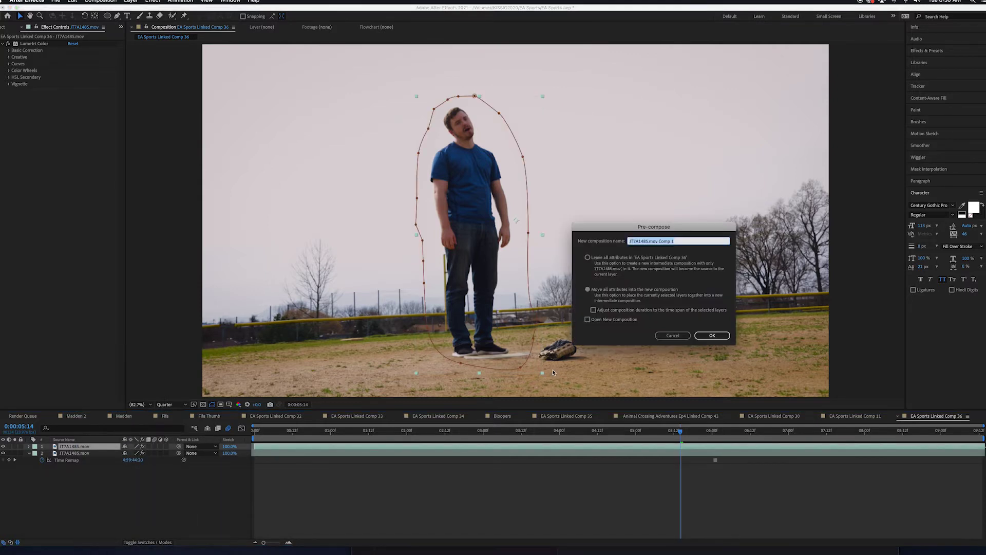
{"action": "left_click", "coordinate": [710, 336]}
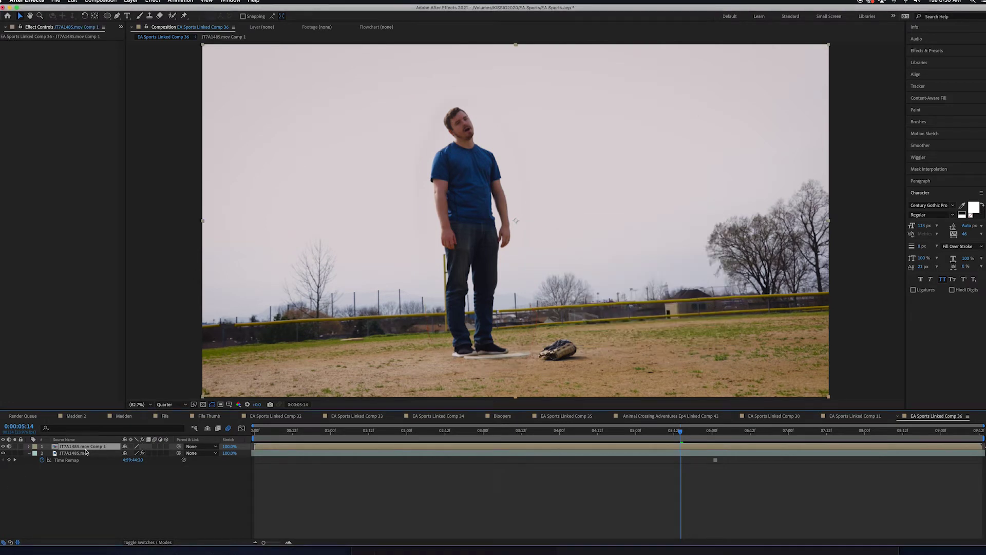
Toggle solo on the pre-composed man layer to compare the isolated cutout with the combined shot
{"action": "left_click", "coordinate": [15, 446]}
{"action": "left_click", "coordinate": [14, 447]}
{"action": "left_click", "coordinate": [15, 446]}
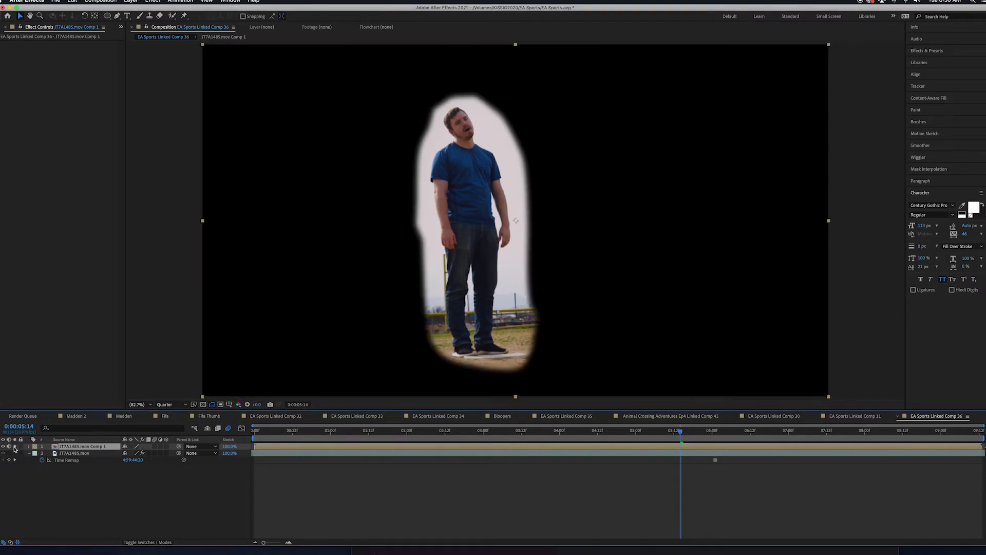
{"action": "left_click", "coordinate": [15, 446]}
{"action": "left_click", "coordinate": [14, 446]}
{"action": "left_click", "coordinate": [15, 446]}
{"action": "left_click", "coordinate": [15, 446]}
{"action": "left_click", "coordinate": [14, 447]}
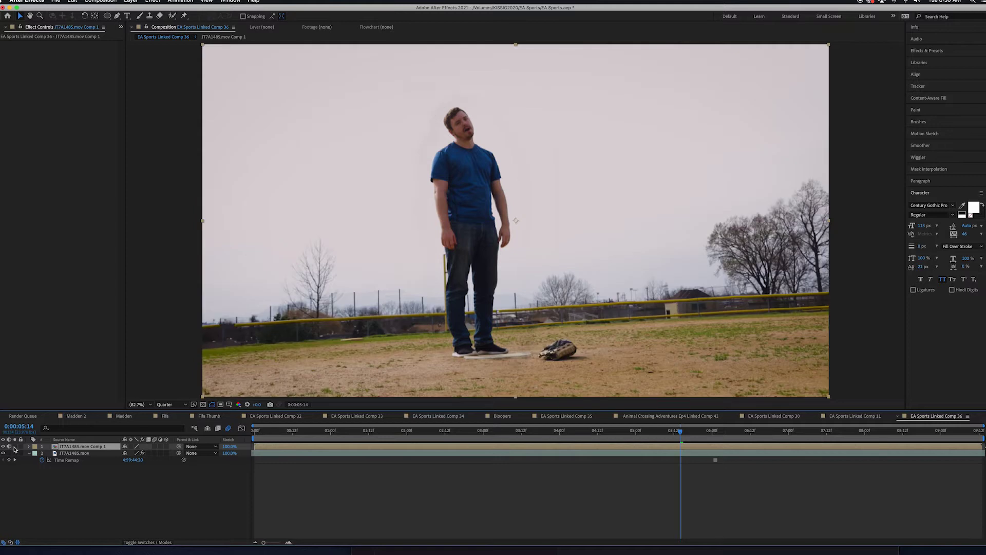
{"action": "left_click", "coordinate": [14, 446]}
{"action": "left_click", "coordinate": [14, 446]}
Duplicate the pre-composed man layer and rename the top copy Dustcomp
{"action": "key", "text": "super+d"}
{"action": "key", "text": "Return"}
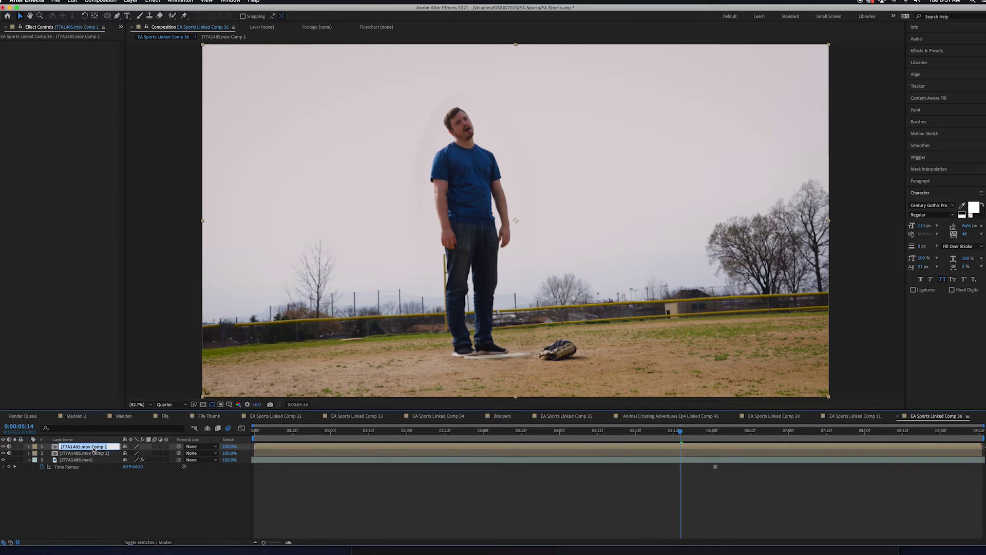
{"action": "type", "text": "Dustcomp"}
{"action": "key", "text": "Return"}
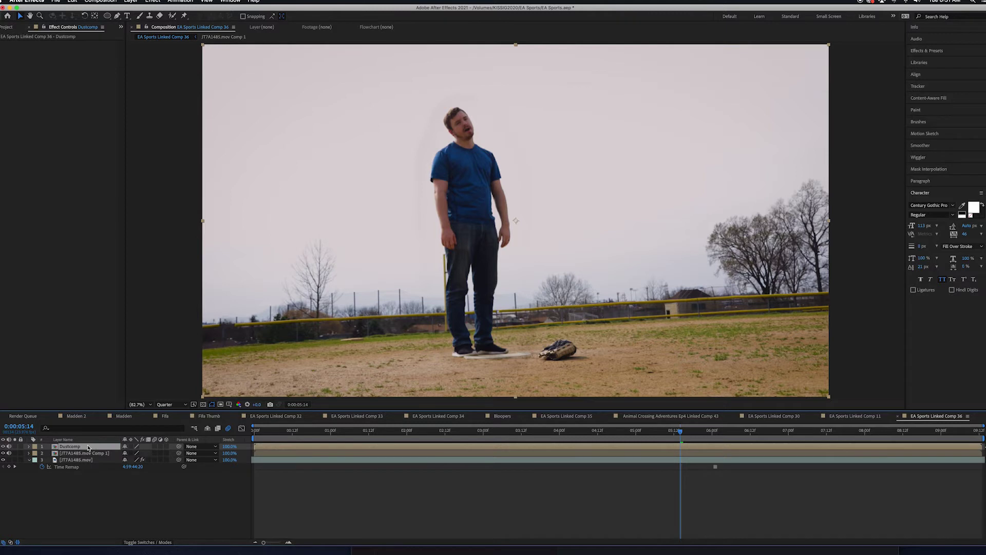
Solo the Dustcomp layer and start a mask path with the Pen tool in the empty area beside the man's head
{"action": "left_click", "coordinate": [15, 446]}
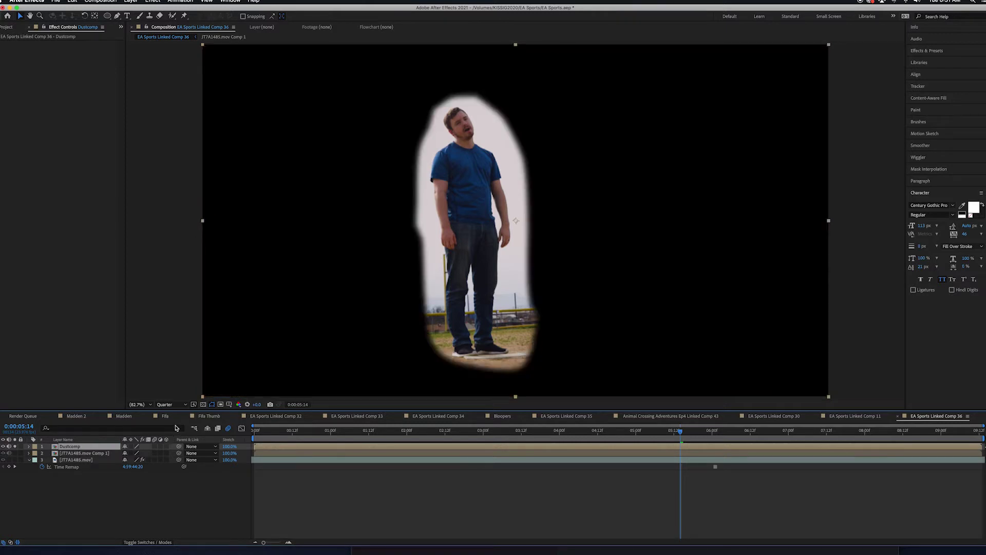
{"action": "key", "text": "g"}
{"action": "left_click", "coordinate": [568, 96]}
{"action": "left_click_drag", "start_coordinate": [570, 158], "coordinate": [569, 171]}
{"action": "left_click", "coordinate": [568, 265]}
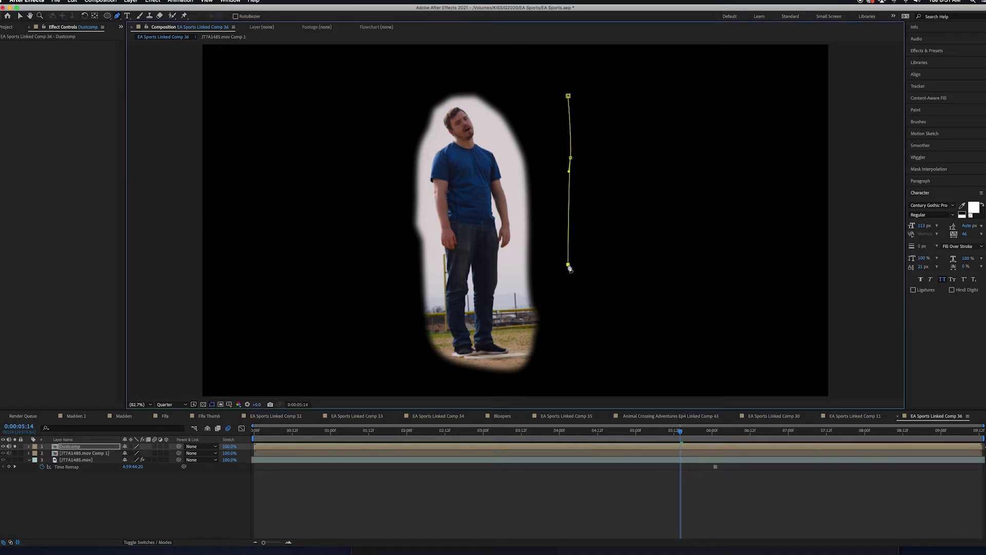
{"action": "left_click", "coordinate": [568, 304]}
{"action": "key", "text": "super+z"}
Draw a closed, narrow wavy vertical mask strip on Dustcomp, right of the man, spanning from above his head to below his feet
{"action": "left_click", "coordinate": [563, 115]}
{"action": "left_click_drag", "start_coordinate": [563, 133], "coordinate": [575, 143]}
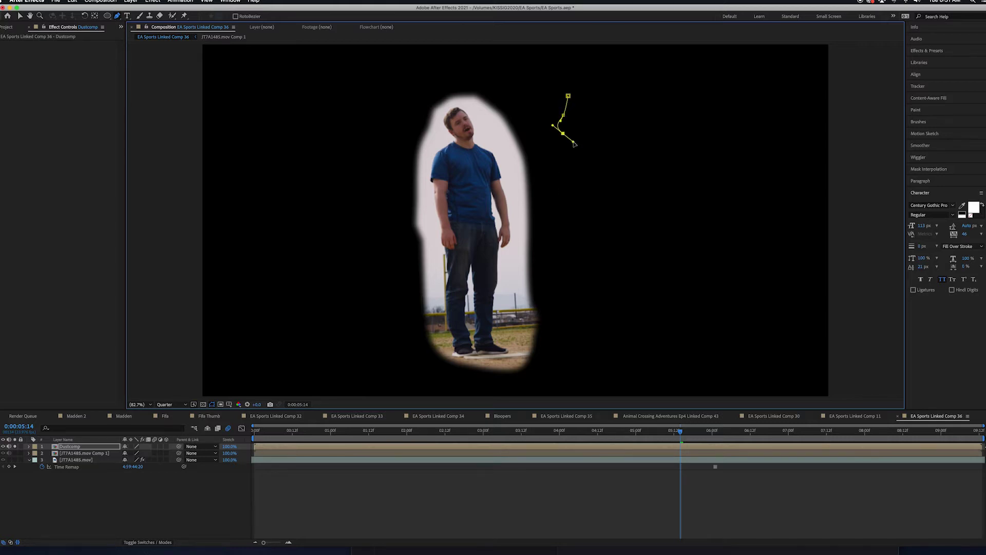
{"action": "left_click", "coordinate": [576, 154]}
{"action": "left_click", "coordinate": [571, 179]}
{"action": "left_click_drag", "start_coordinate": [568, 201], "coordinate": [572, 209]}
{"action": "left_click", "coordinate": [581, 235]}
{"action": "left_click", "coordinate": [579, 254]}
{"action": "left_click", "coordinate": [576, 272]}
{"action": "left_click", "coordinate": [587, 293]}
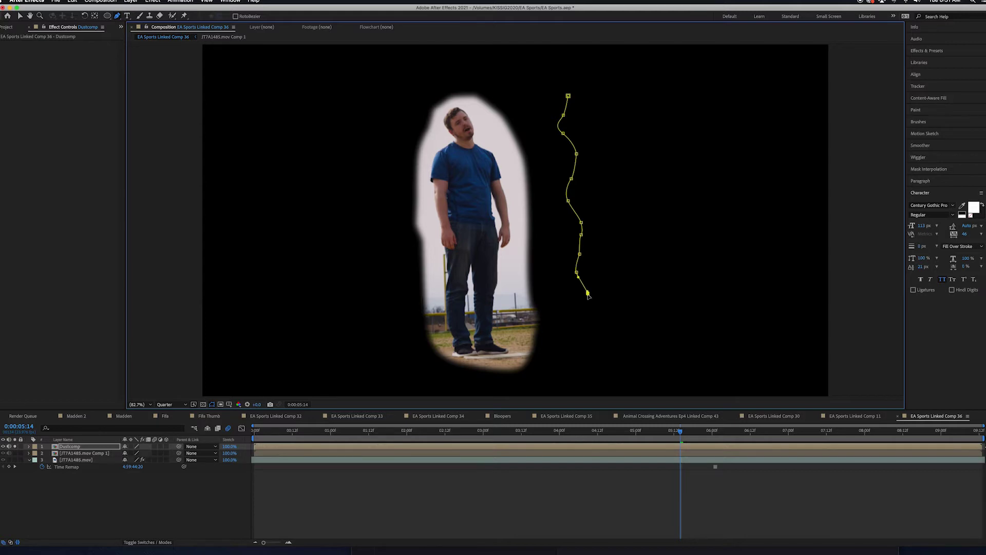
{"action": "left_click", "coordinate": [585, 307]}
{"action": "left_click", "coordinate": [582, 331]}
{"action": "left_click", "coordinate": [580, 339]}
{"action": "left_click", "coordinate": [579, 347]}
{"action": "left_click_drag", "start_coordinate": [592, 350], "coordinate": [599, 327]}
{"action": "left_click", "coordinate": [599, 308]}
{"action": "left_click", "coordinate": [603, 294]}
{"action": "left_click", "coordinate": [596, 269]}
{"action": "left_click", "coordinate": [595, 243]}
{"action": "left_click", "coordinate": [596, 223]}
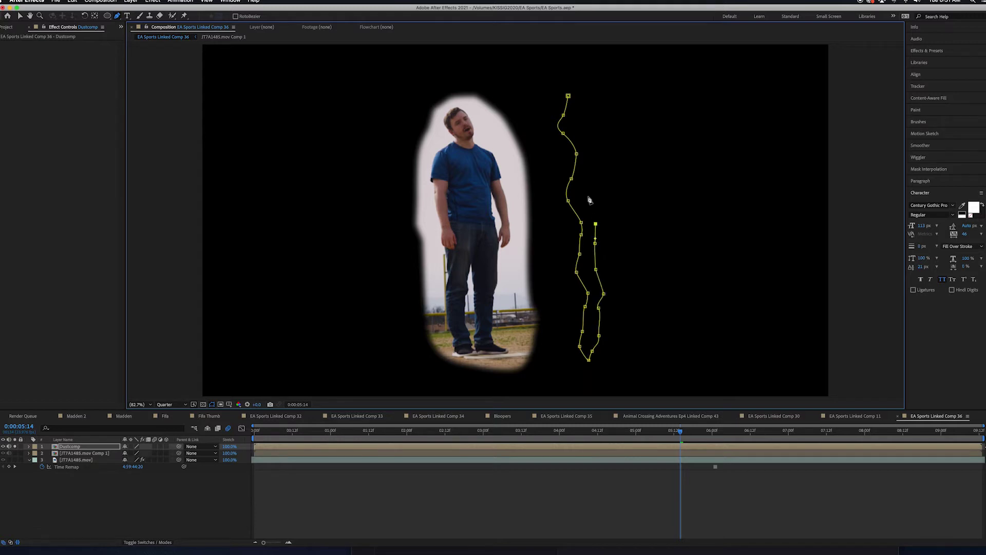
{"action": "left_click", "coordinate": [584, 197]}
{"action": "left_click_drag", "start_coordinate": [583, 176], "coordinate": [590, 171]}
{"action": "left_click", "coordinate": [592, 147]}
{"action": "left_click", "coordinate": [582, 126]}
{"action": "left_click", "coordinate": [587, 100]}
{"action": "left_click", "coordinate": [586, 85]}
{"action": "left_click", "coordinate": [575, 82]}
{"action": "left_click", "coordinate": [571, 90]}
{"action": "left_click", "coordinate": [568, 96]}
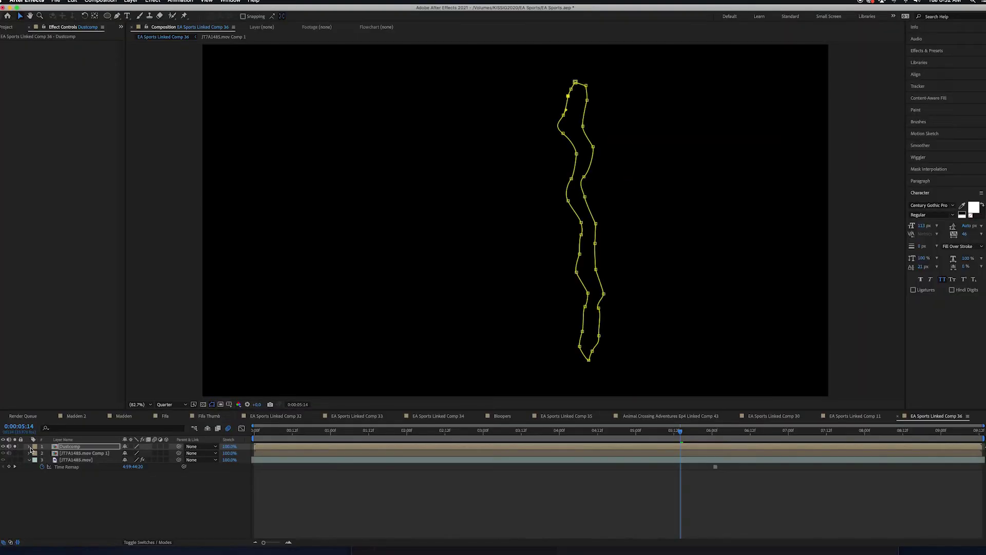
Set the mode of Dustcomp's Mask 1 to None
{"action": "left_click", "coordinate": [29, 445]}
{"action": "left_click", "coordinate": [35, 453]}
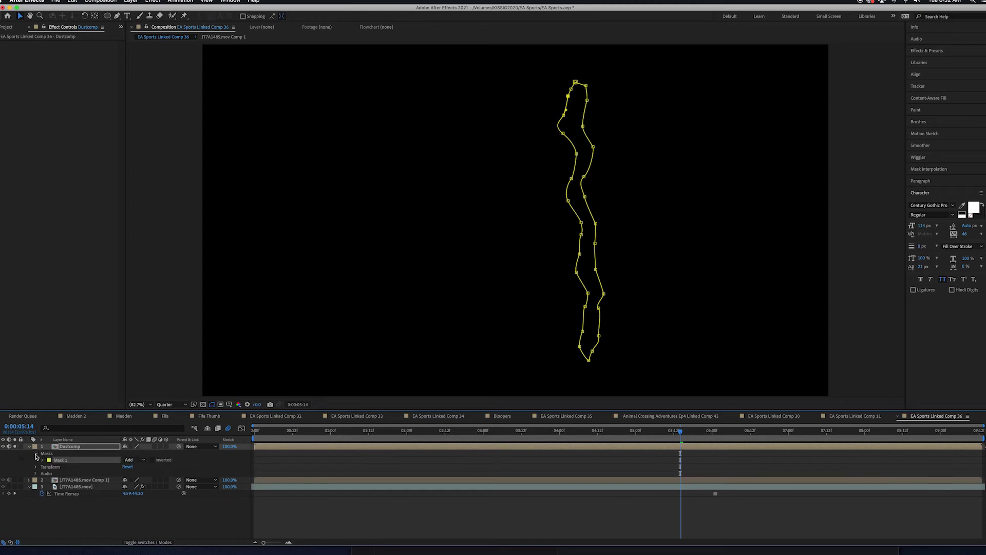
{"action": "left_click", "coordinate": [134, 460]}
{"action": "left_click", "coordinate": [138, 467]}
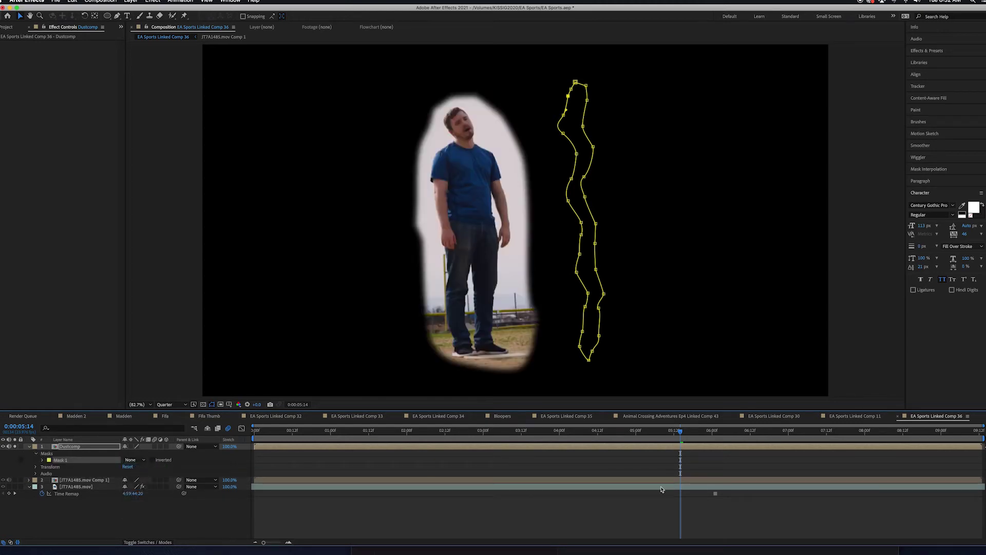
Preview the man's movement and add a Mask Path keyframe for Mask 1 at 0:00:06:08
{"action": "key", "text": "space"}
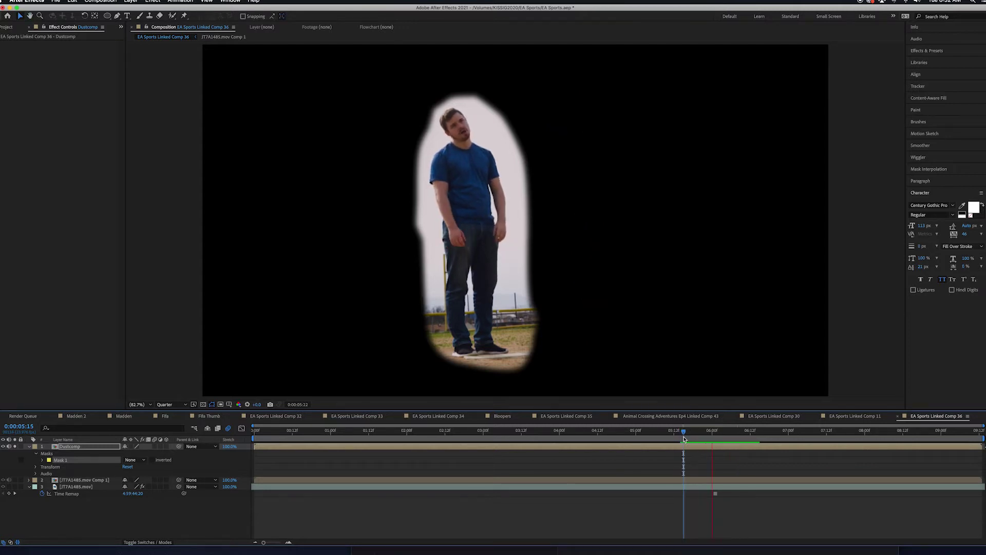
{"action": "key", "text": "space"}
{"action": "key", "text": "space"}
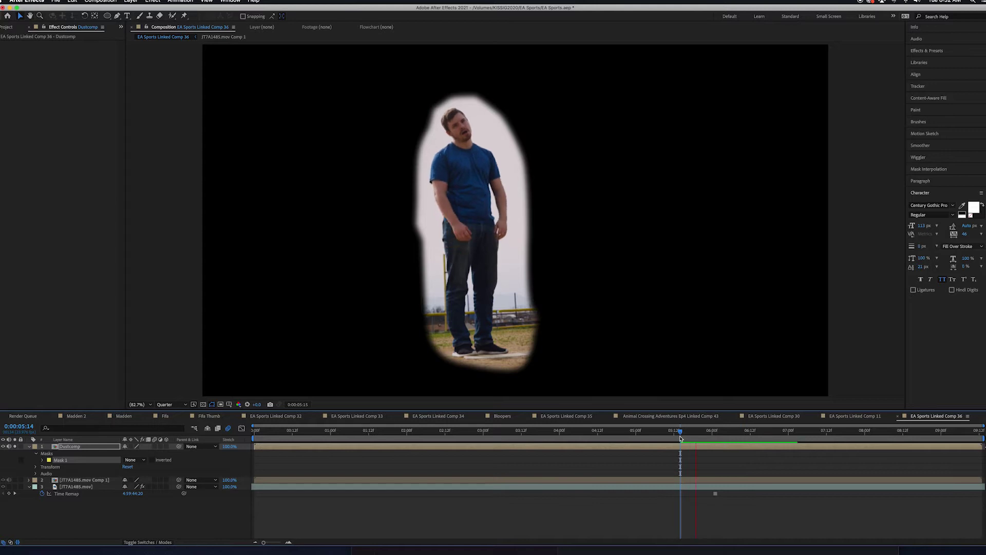
{"action": "left_click", "coordinate": [738, 433]}
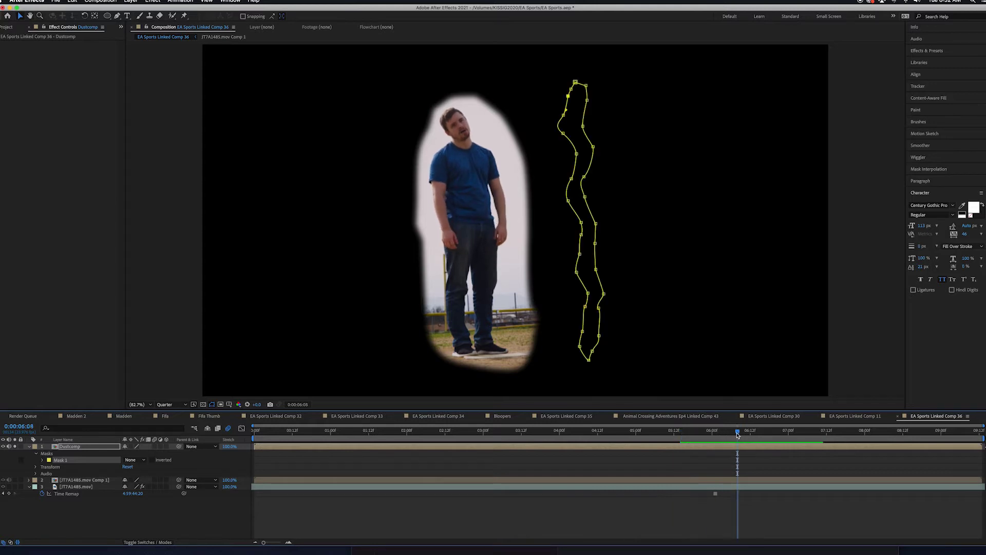
{"action": "left_click", "coordinate": [43, 460]}
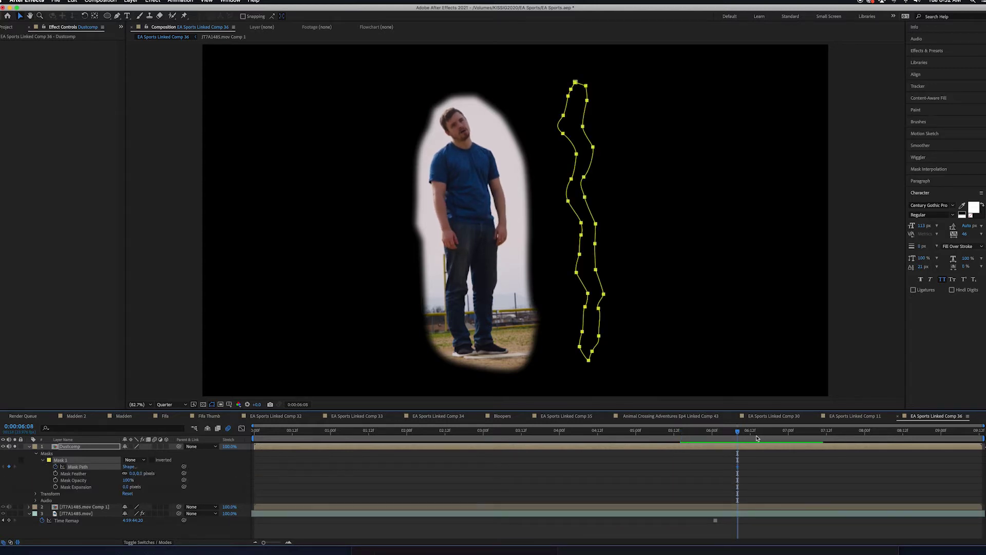
At 0:00:07:08, move the entire wavy mask across the man to his other side, keeping its height roughly level
{"action": "left_click", "coordinate": [813, 432]}
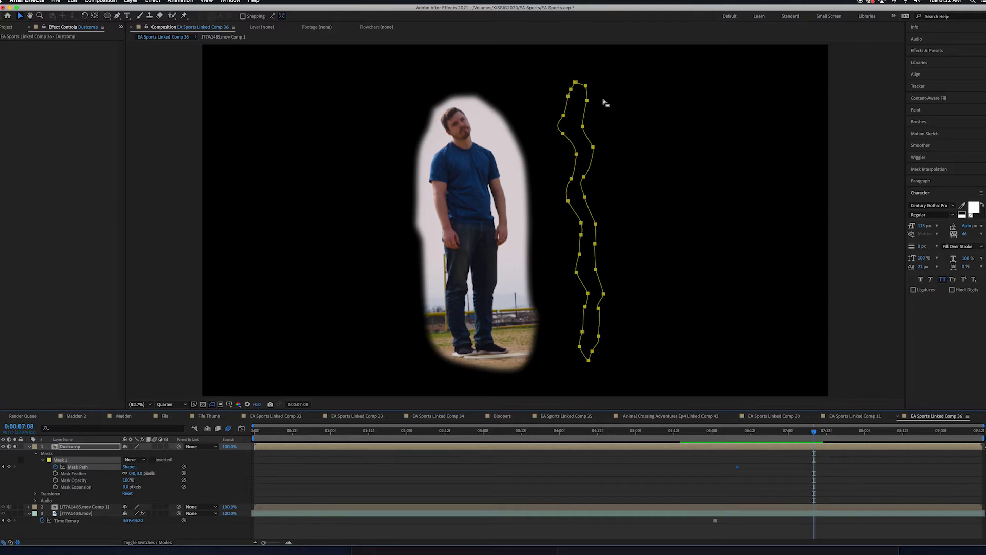
{"action": "double_click", "coordinate": [580, 85]}
{"action": "left_click_drag", "start_coordinate": [584, 134], "coordinate": [398, 134]}
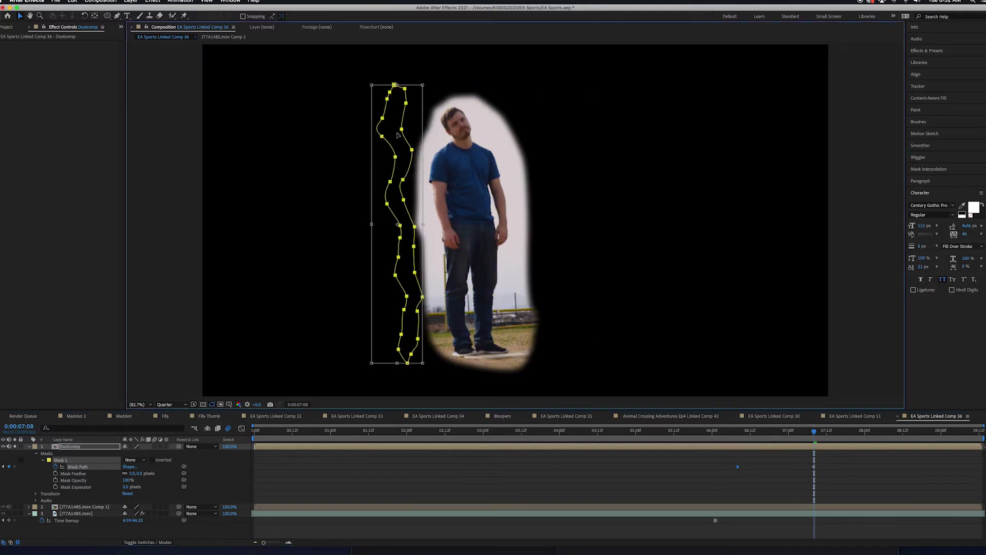
Preview the mask sweeping across the man and set Mask 1's mode to Add
{"action": "left_click", "coordinate": [734, 432]}
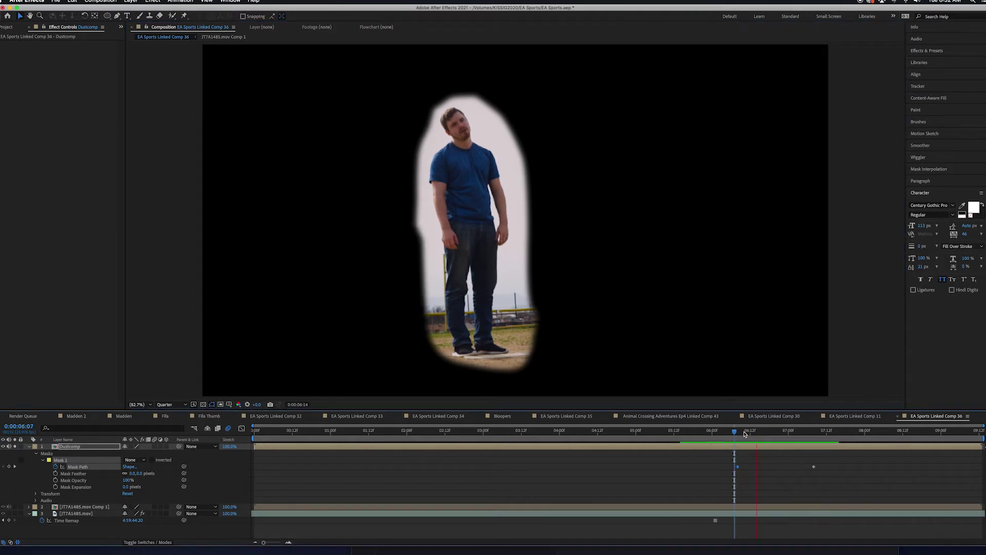
{"action": "left_click_drag", "start_coordinate": [744, 434], "coordinate": [778, 434]}
{"action": "key", "text": "Page_Down"}
{"action": "key", "text": "Page_Down"}
{"action": "key", "text": "Page_Down"}
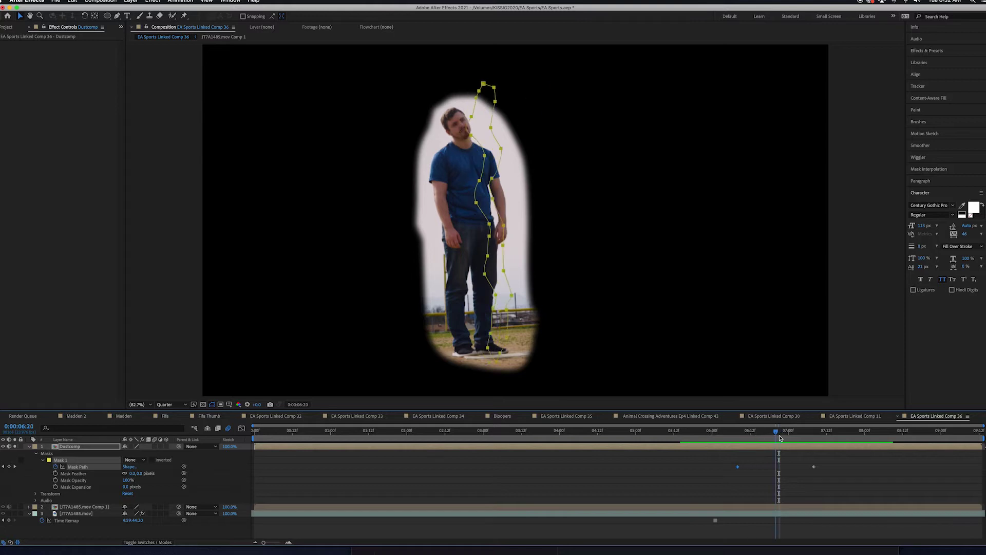
{"action": "left_click", "coordinate": [133, 460]}
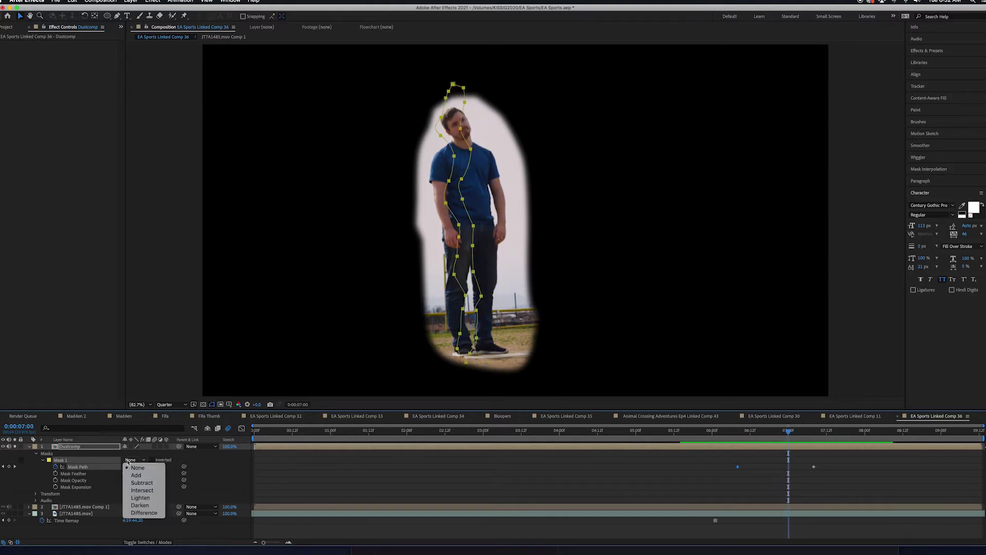
{"action": "left_click", "coordinate": [133, 472]}
{"action": "left_click", "coordinate": [714, 458]}
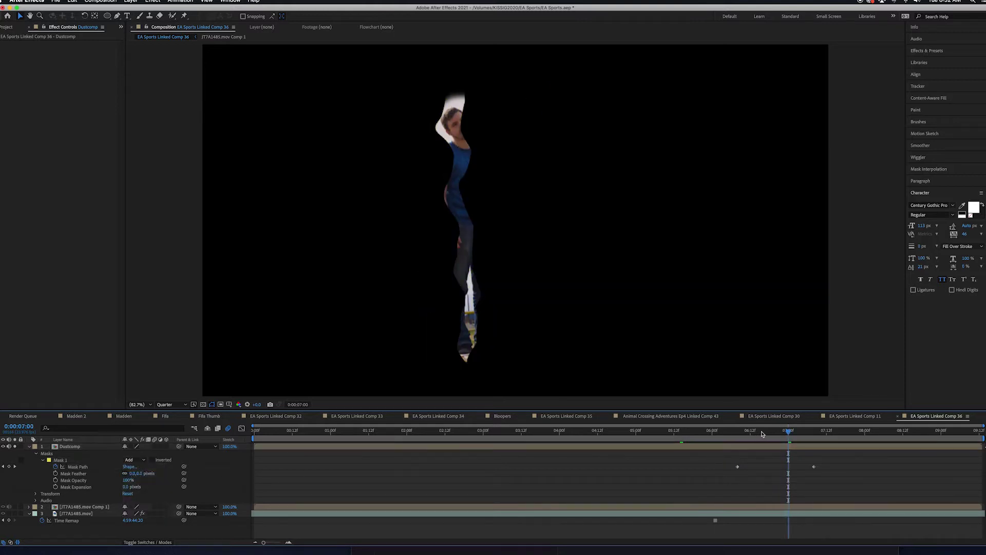
Slow the mask sweep by moving the second Mask Path keyframe to about 0:00:08:20, and preview the strip crossing the man
{"action": "left_click", "coordinate": [731, 434]}
{"action": "key", "text": "space"}
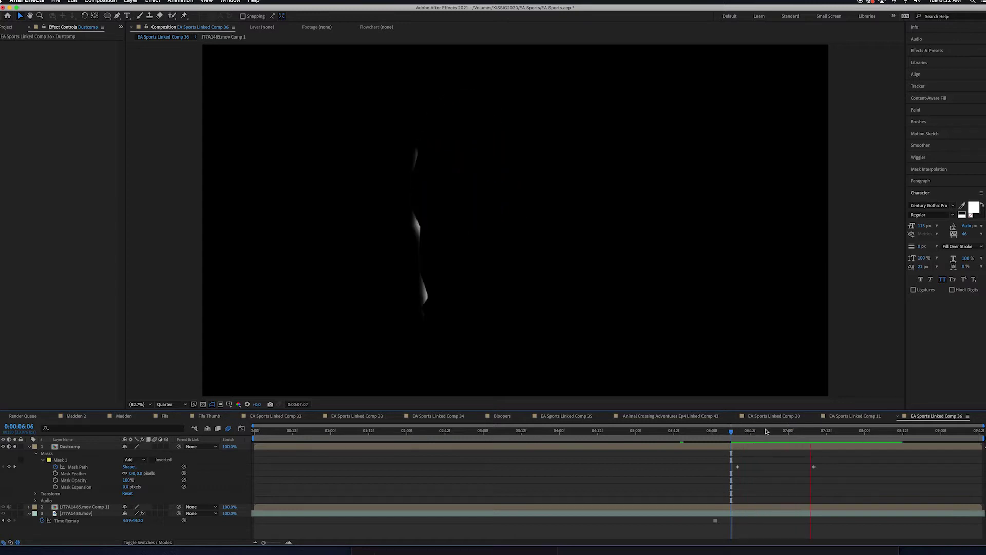
{"action": "key", "text": "space"}
{"action": "left_click_drag", "start_coordinate": [813, 466], "coordinate": [928, 467]}
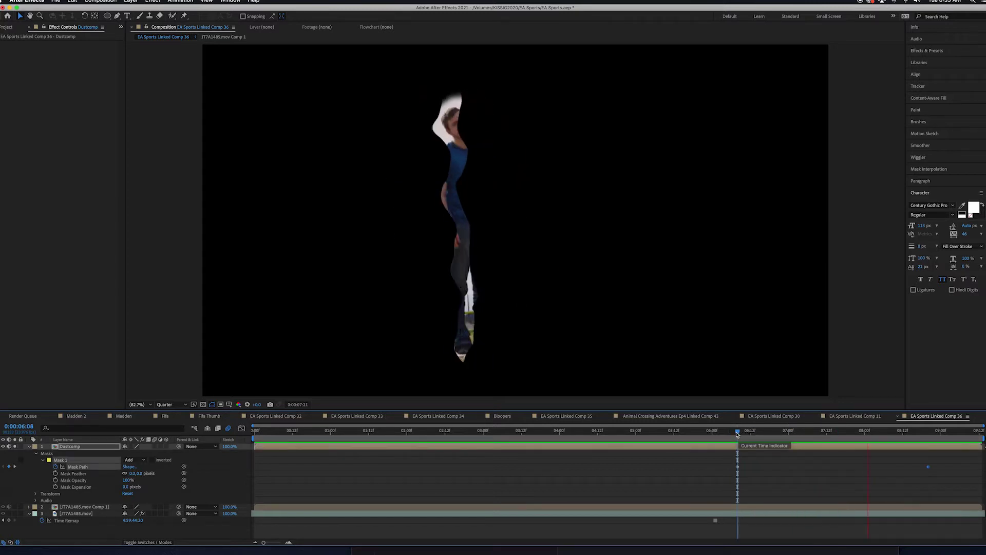
{"action": "key", "text": "space"}
{"action": "left_click_drag", "start_coordinate": [734, 434], "coordinate": [716, 446]}
{"action": "key", "text": "space"}
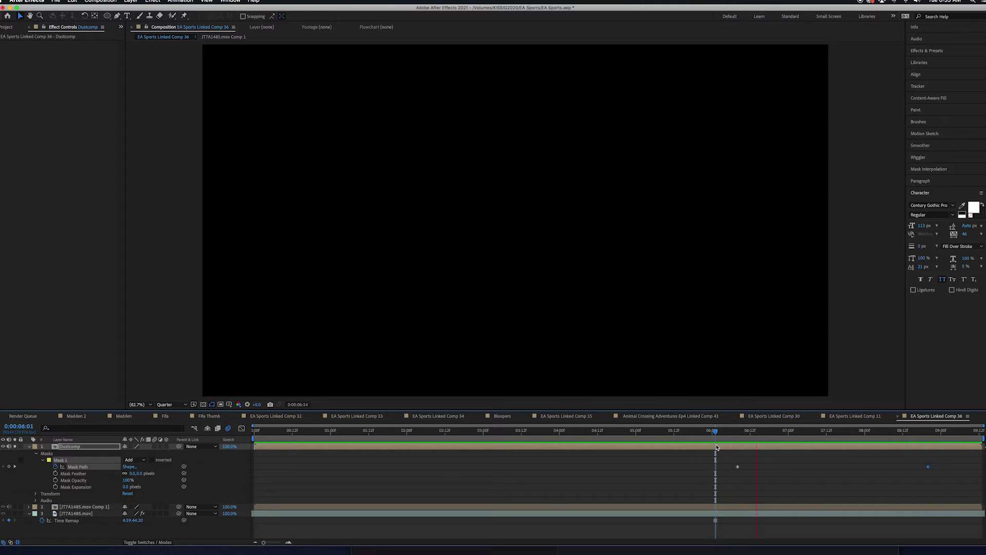
{"action": "key", "text": "space"}
{"action": "key", "text": "space"}
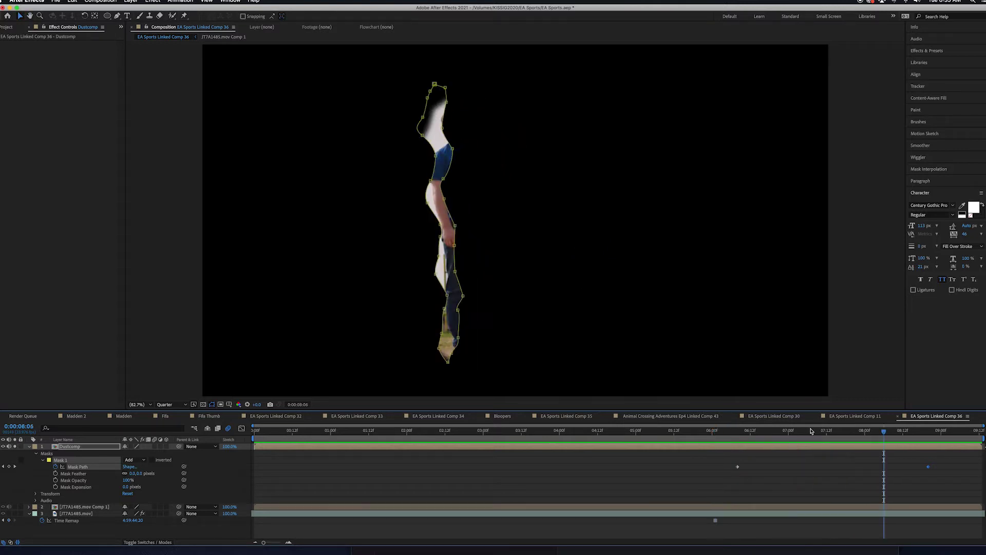
{"action": "left_click_drag", "start_coordinate": [811, 430], "coordinate": [858, 441]}
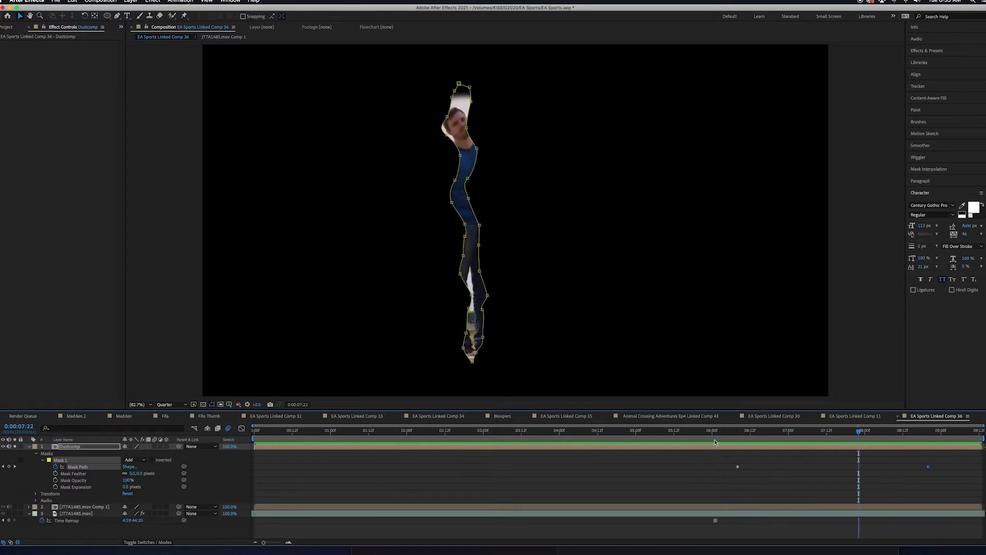
Pre-compose the masked Dustcomp layer, moving all attributes into the new composition, and leave that layer unsoloed and hidden
{"action": "right_click", "coordinate": [80, 447]}
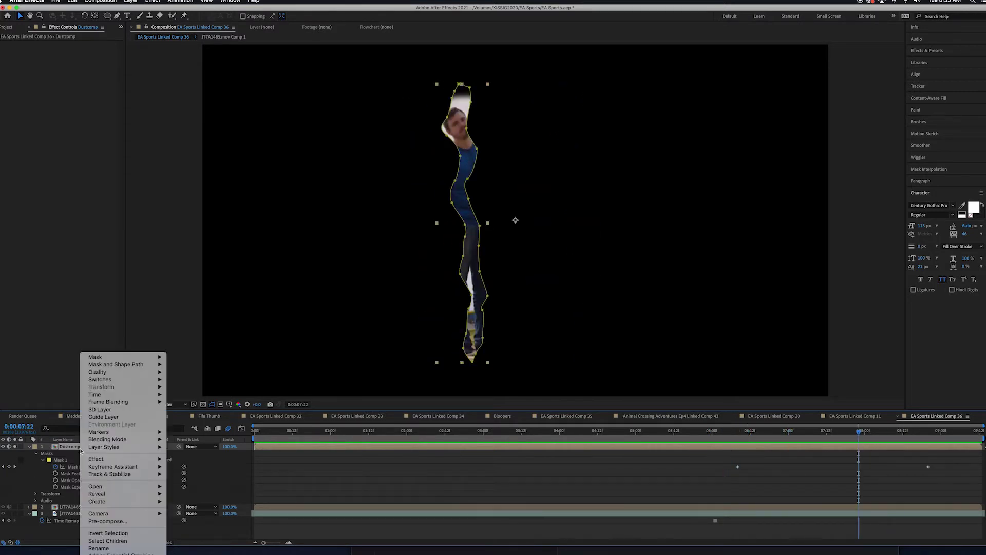
{"action": "left_click", "coordinate": [115, 521]}
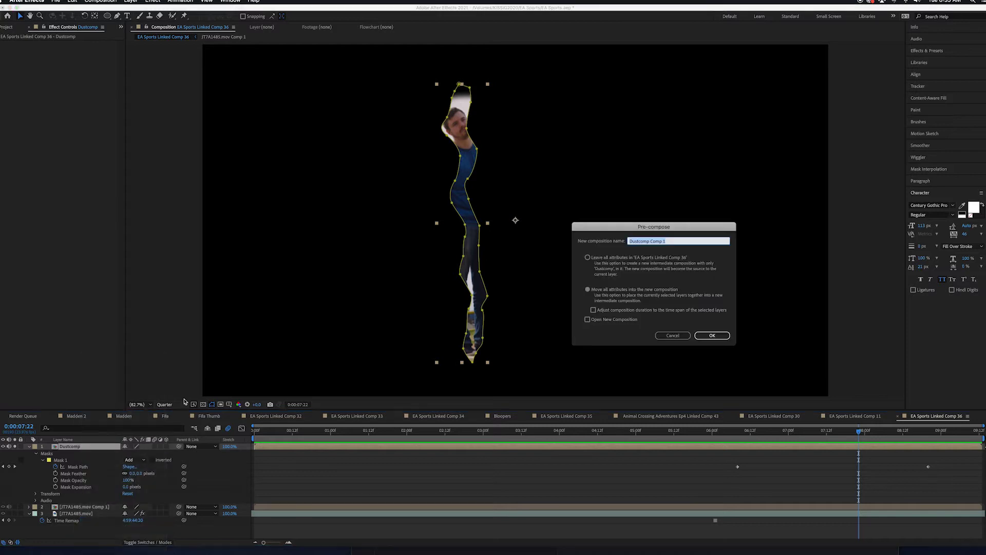
{"action": "left_click", "coordinate": [711, 335]}
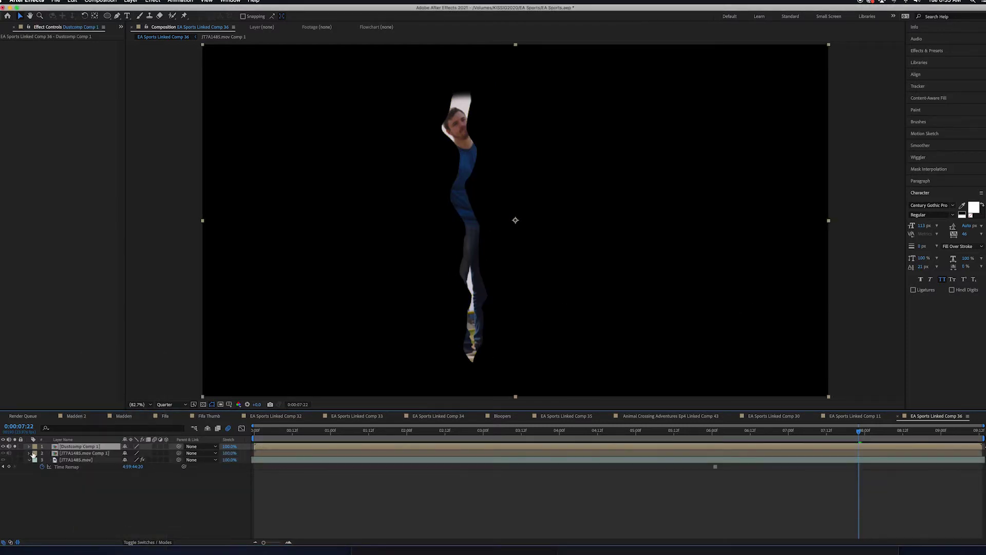
{"action": "left_click_drag", "start_coordinate": [799, 439], "coordinate": [852, 432]}
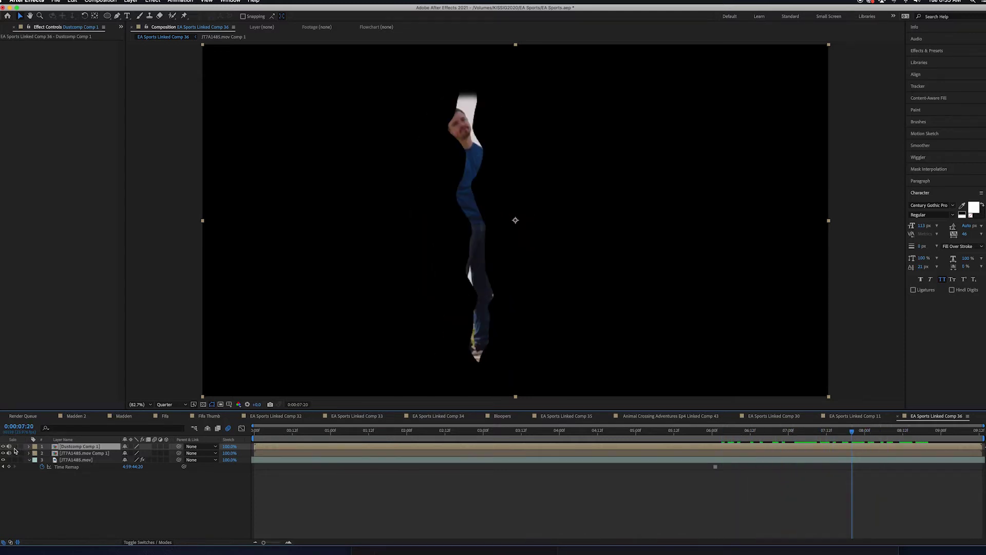
{"action": "left_click", "coordinate": [14, 448]}
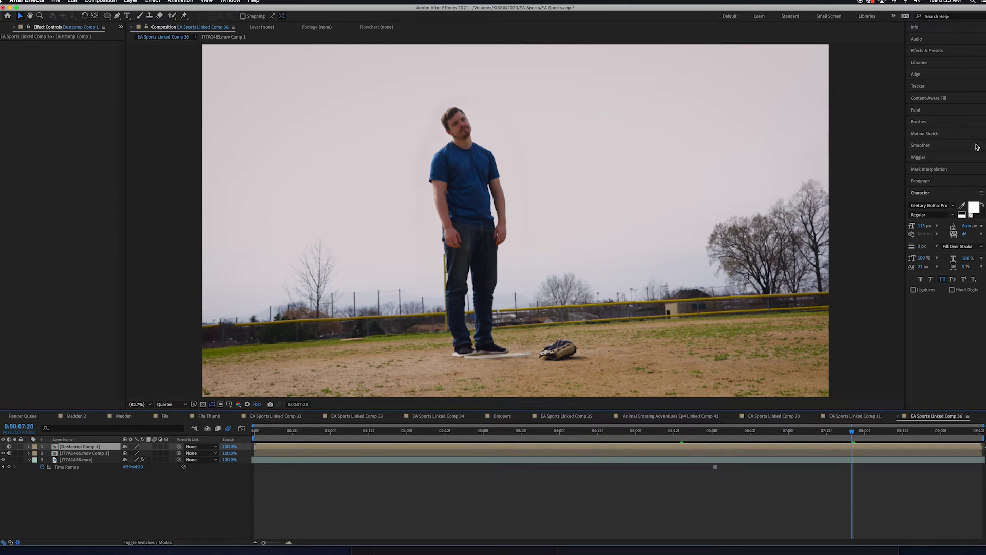
Search Effects & Presets for "particu" to find the Particular effect
{"action": "left_click", "coordinate": [937, 51]}
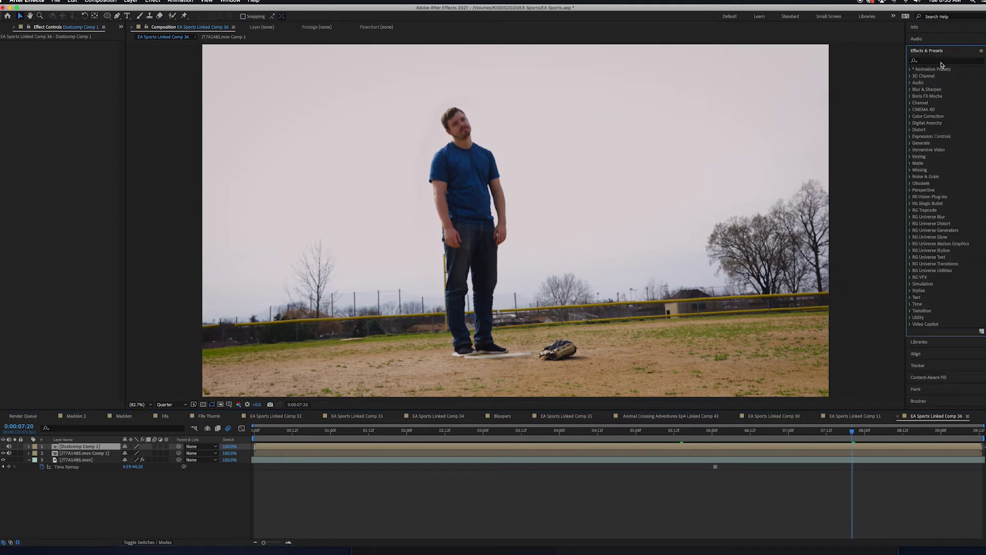
{"action": "left_click", "coordinate": [942, 62]}
{"action": "type", "text": "particu"}
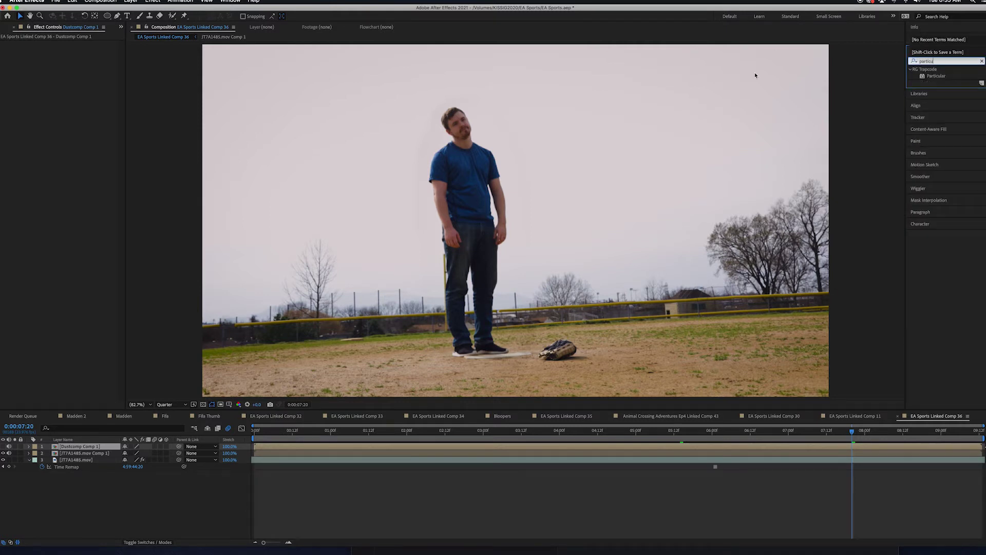
Create a 3840 × 2160 px solid layer coloured white (FFFFFF) above the other layers
{"action": "left_click", "coordinate": [131, 1]}
{"action": "left_click", "coordinate": [590, 529]}
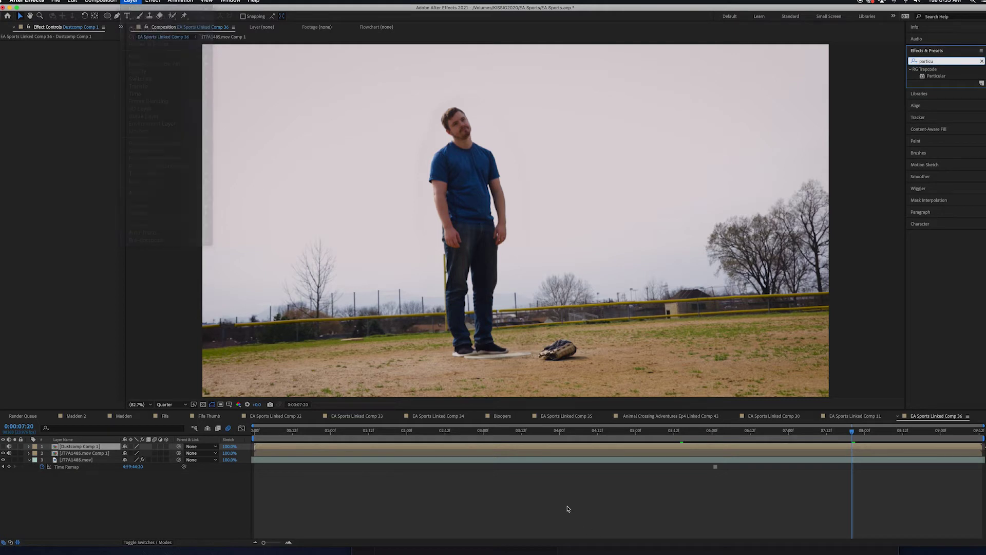
{"action": "left_click", "coordinate": [130, 1]}
{"action": "mouse_move", "coordinate": [134, 9]}
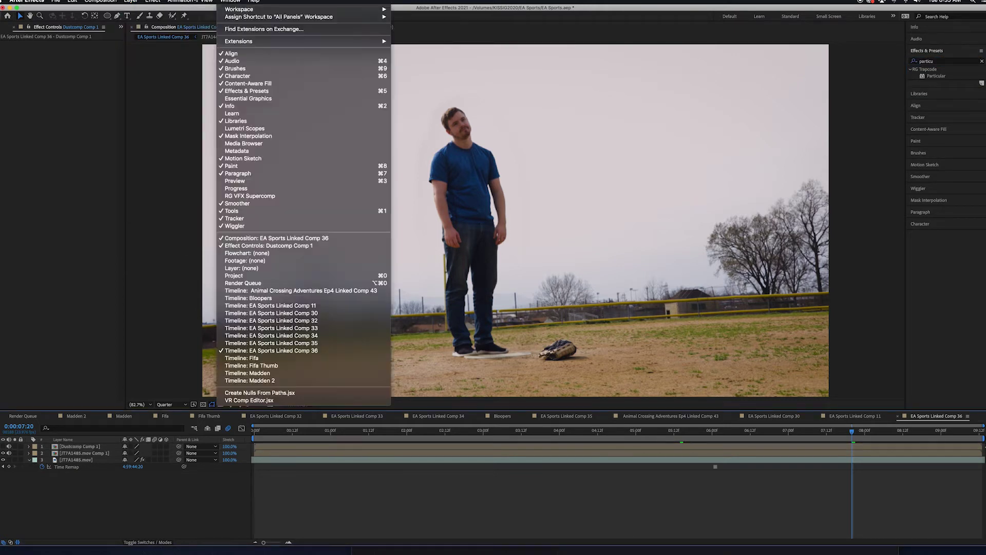
{"action": "left_click", "coordinate": [229, 19]}
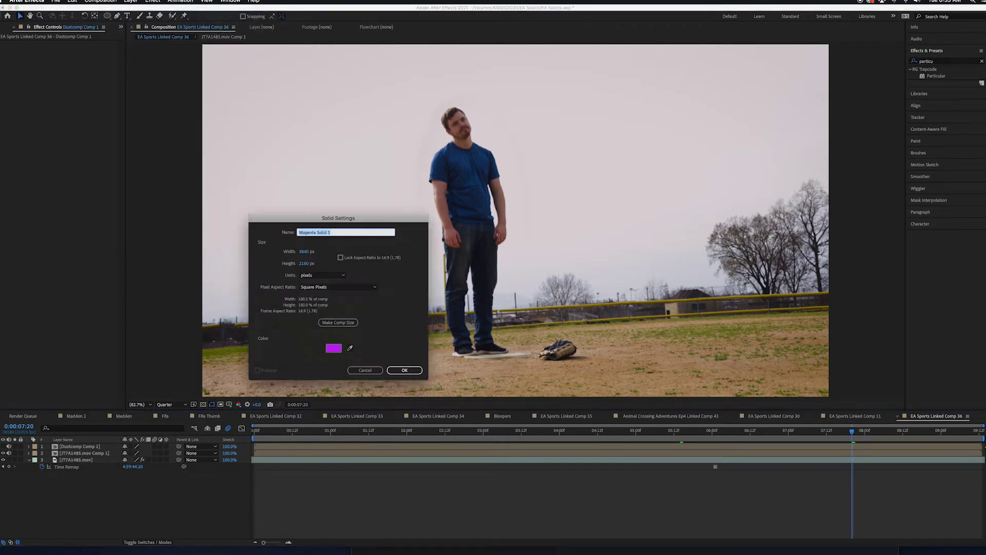
{"action": "left_click", "coordinate": [333, 348]}
{"action": "left_click_drag", "start_coordinate": [418, 399], "coordinate": [336, 245]}
{"action": "left_click", "coordinate": [572, 306]}
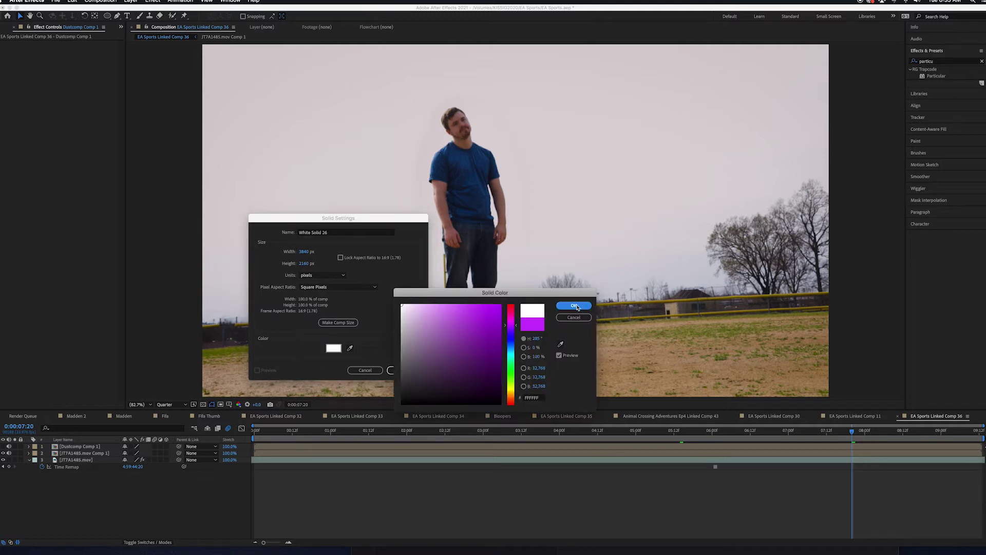
{"action": "left_click", "coordinate": [406, 370]}
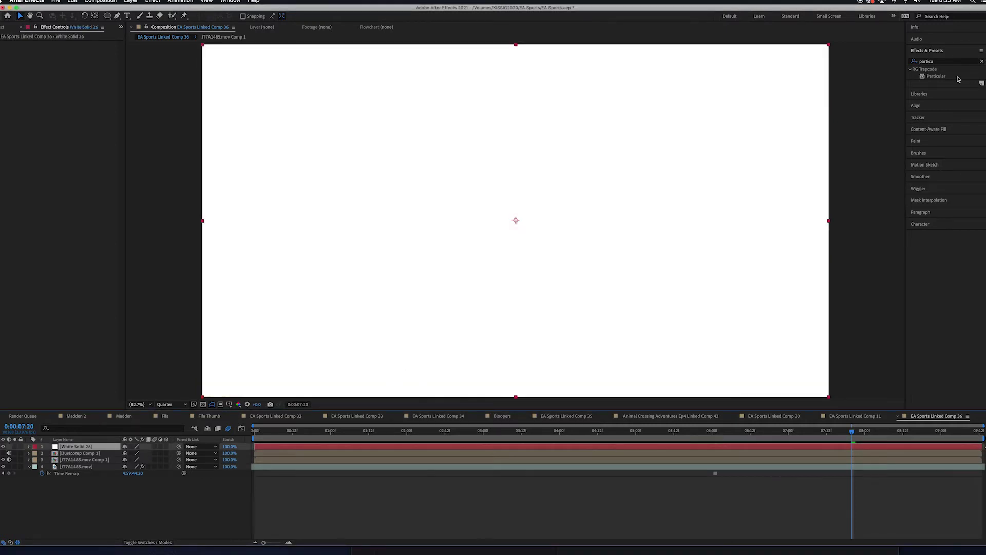
Apply the Particular effect to the white solid and preview its default particles
{"action": "left_click_drag", "start_coordinate": [958, 78], "coordinate": [80, 443]}
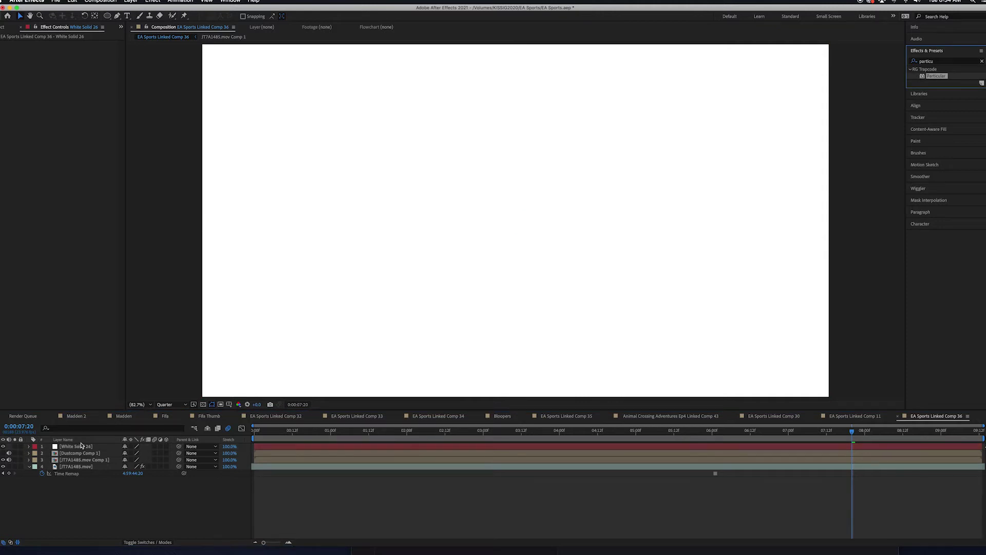
{"action": "left_click_drag", "start_coordinate": [81, 445], "coordinate": [81, 446]}
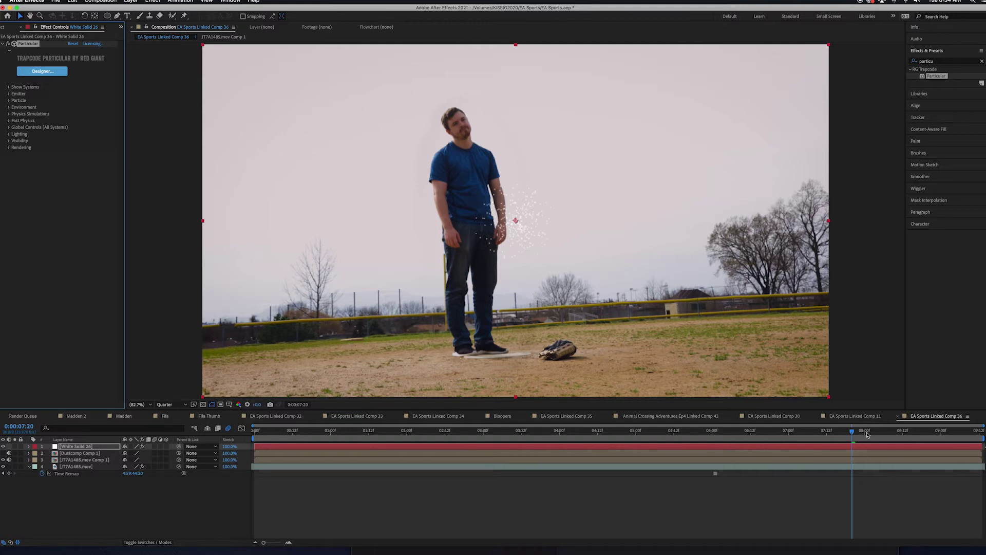
{"action": "left_click", "coordinate": [811, 436]}
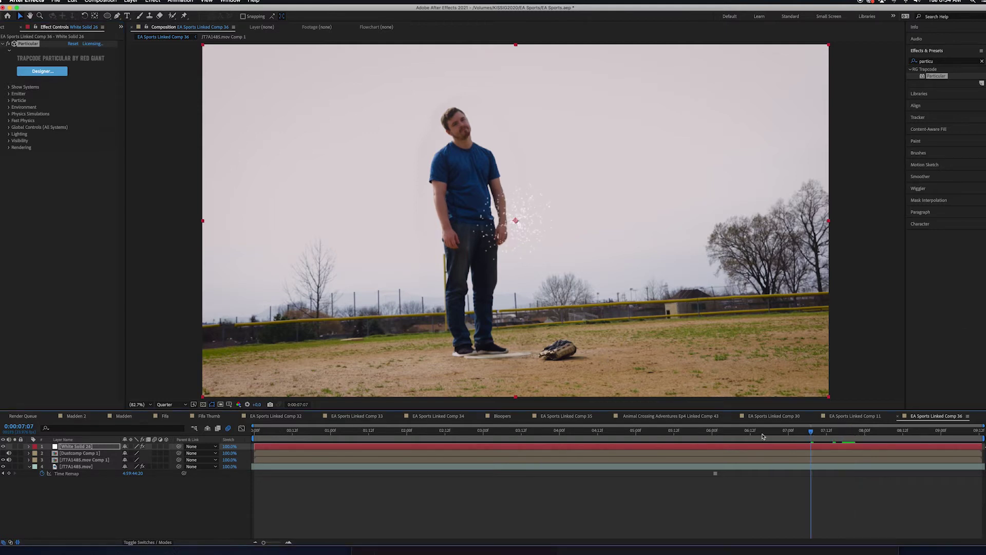
{"action": "left_click_drag", "start_coordinate": [762, 436], "coordinate": [791, 435]}
{"action": "key", "text": "space"}
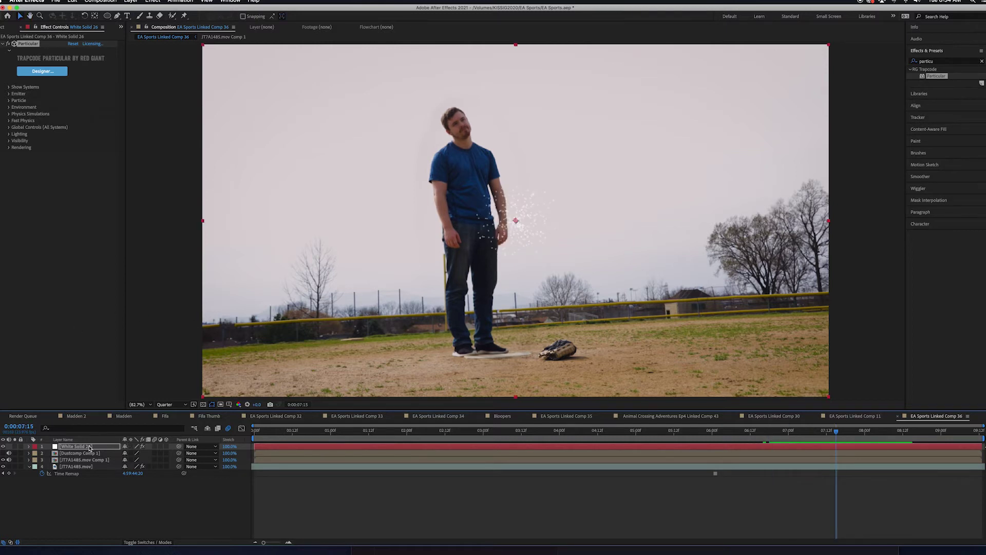
Set Particular's Emitter Type to Layer on the white solid
{"action": "left_click", "coordinate": [7, 87]}
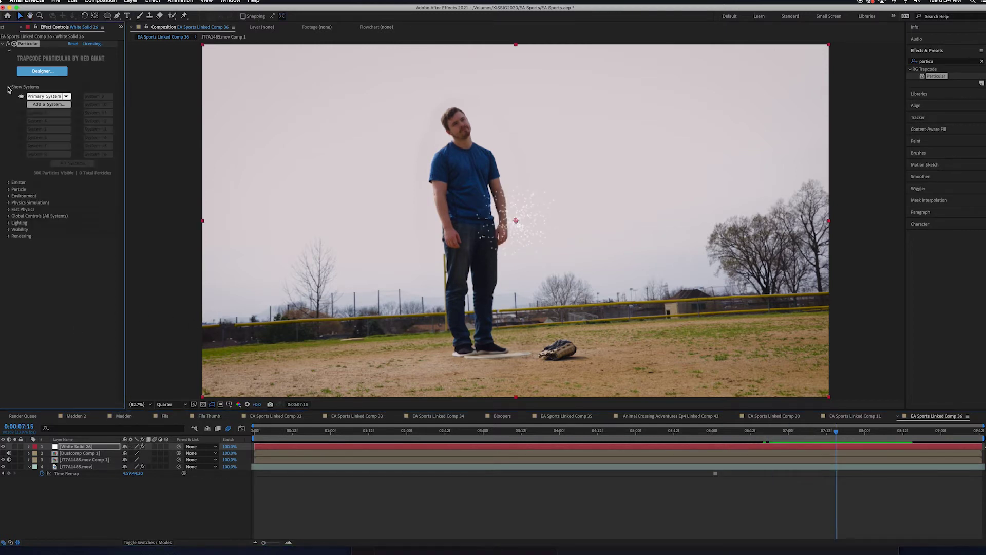
{"action": "left_click", "coordinate": [7, 88]}
{"action": "left_click", "coordinate": [7, 87]}
{"action": "left_click", "coordinate": [8, 88]}
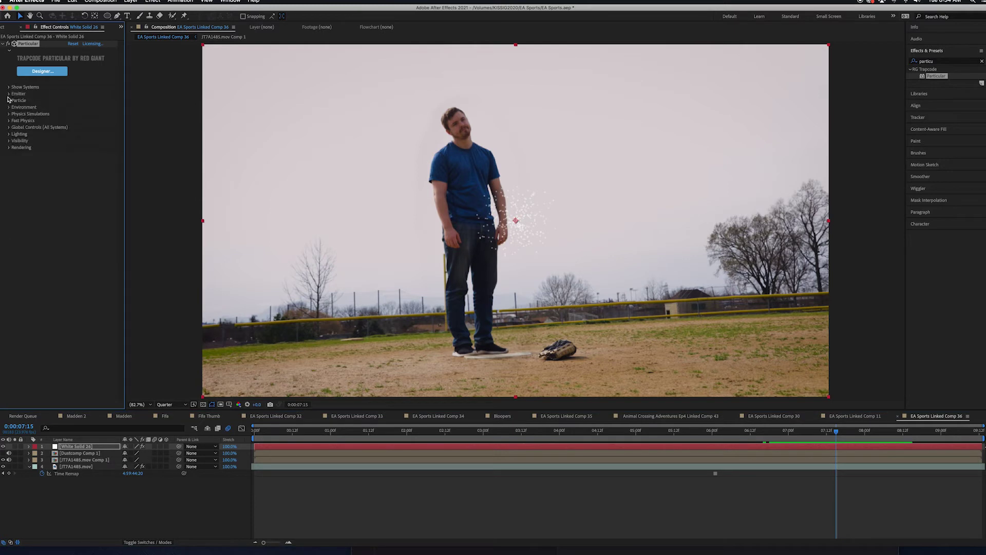
{"action": "left_click", "coordinate": [8, 94]}
{"action": "left_click", "coordinate": [84, 102]}
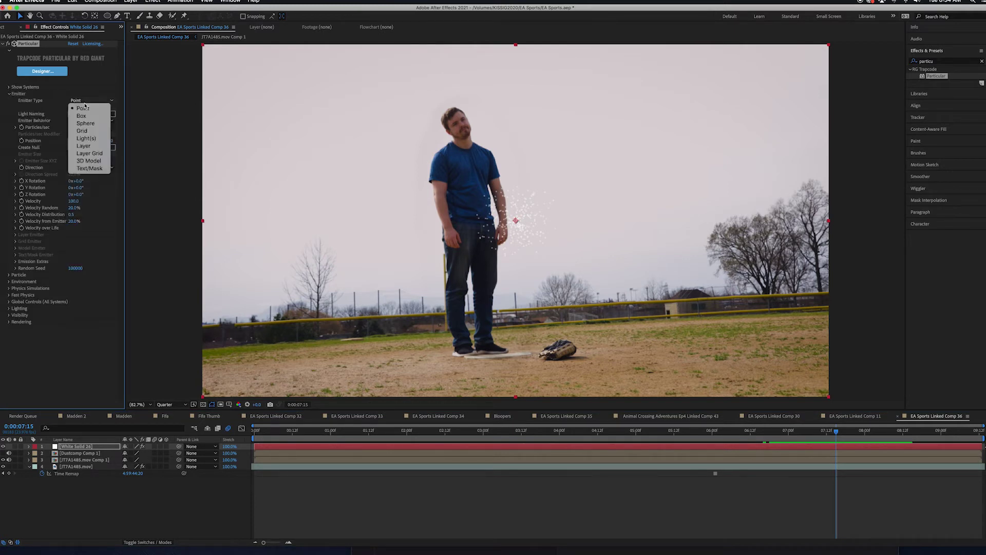
{"action": "left_click", "coordinate": [84, 146]}
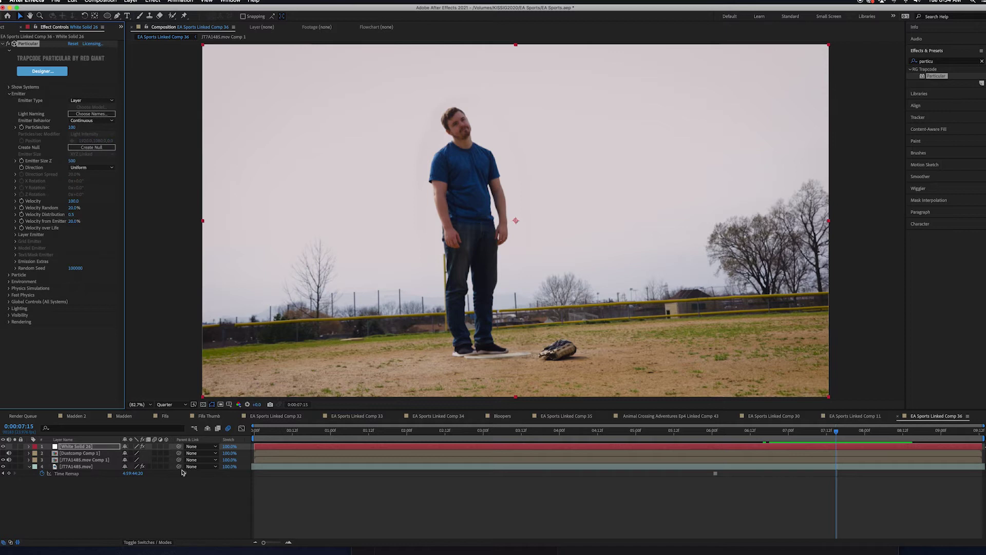
Make the Dustcomp Comp 1 layer a 3D layer, keeping it hidden
{"action": "left_click", "coordinate": [40, 452]}
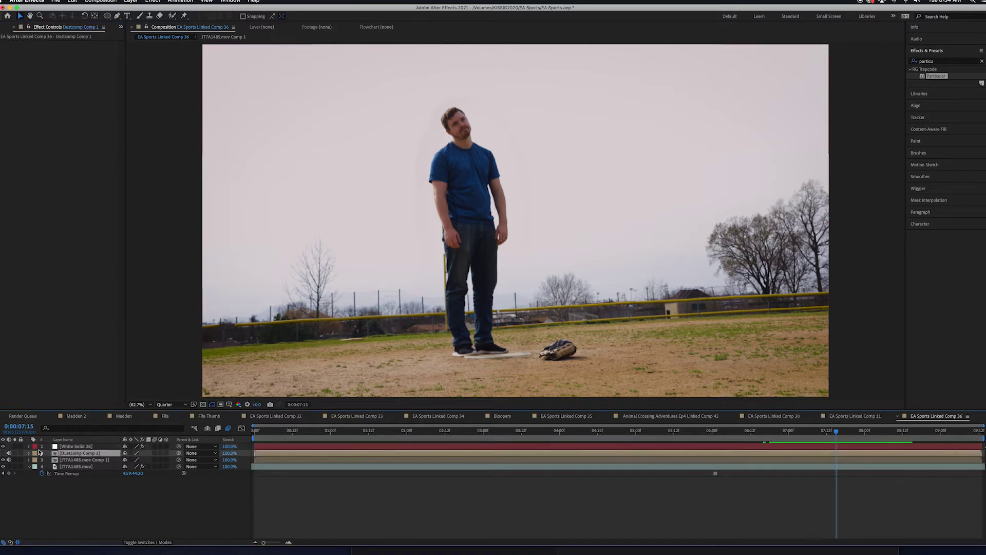
{"action": "left_click", "coordinate": [3, 453]}
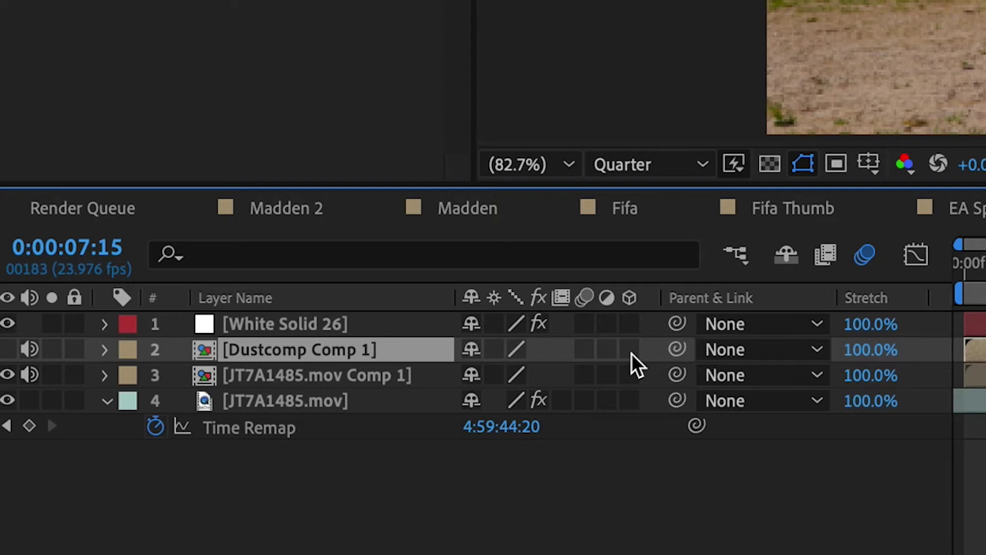
{"action": "left_click", "coordinate": [631, 352]}
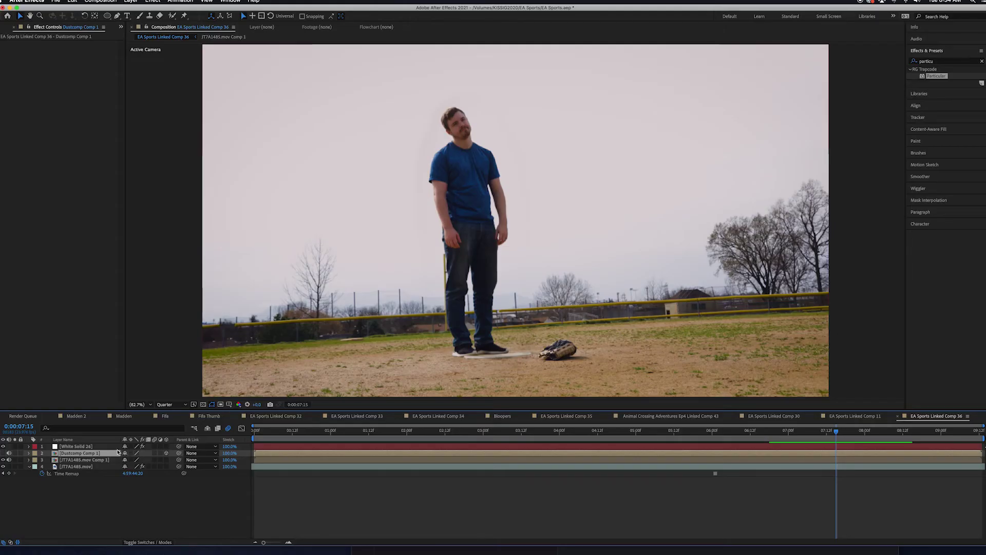
Choose Dustcomp Comp 1 as the source layer in the Layer Emitter settings of the white solid's Particular effect
{"action": "left_click", "coordinate": [443, 334]}
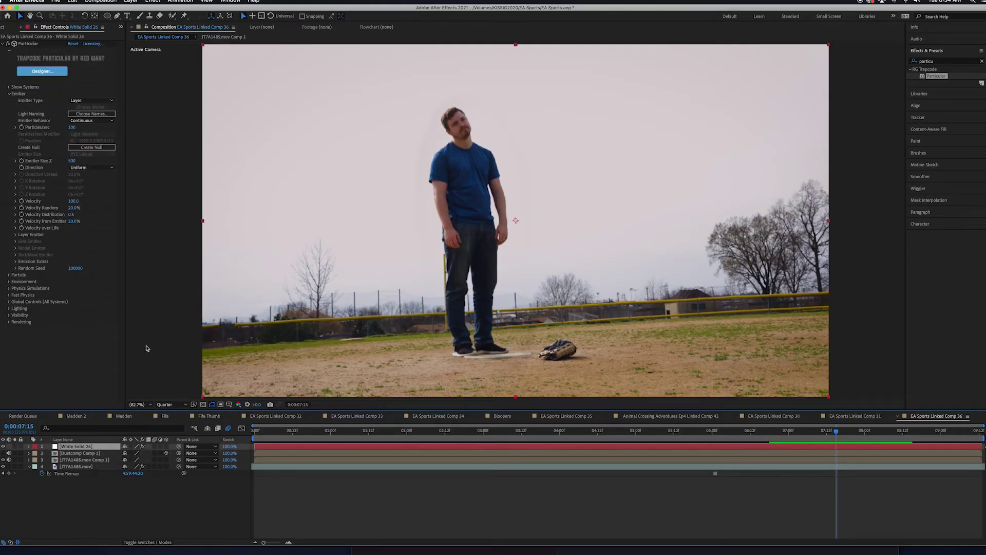
{"action": "left_click", "coordinate": [9, 274]}
{"action": "scroll", "coordinate": [51, 320], "scroll_direction": "down", "scroll_amount": 3}
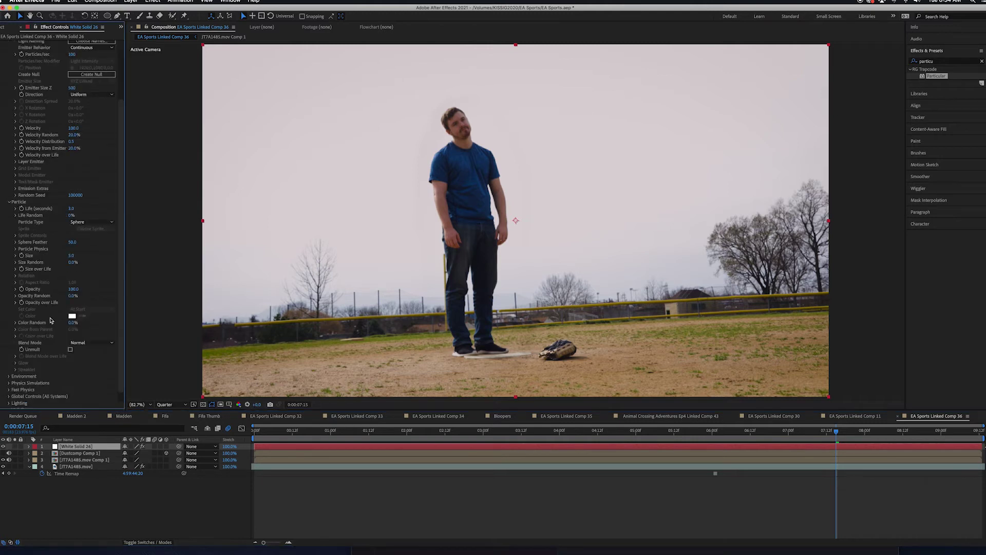
{"action": "scroll", "coordinate": [50, 315], "scroll_direction": "up", "scroll_amount": 3}
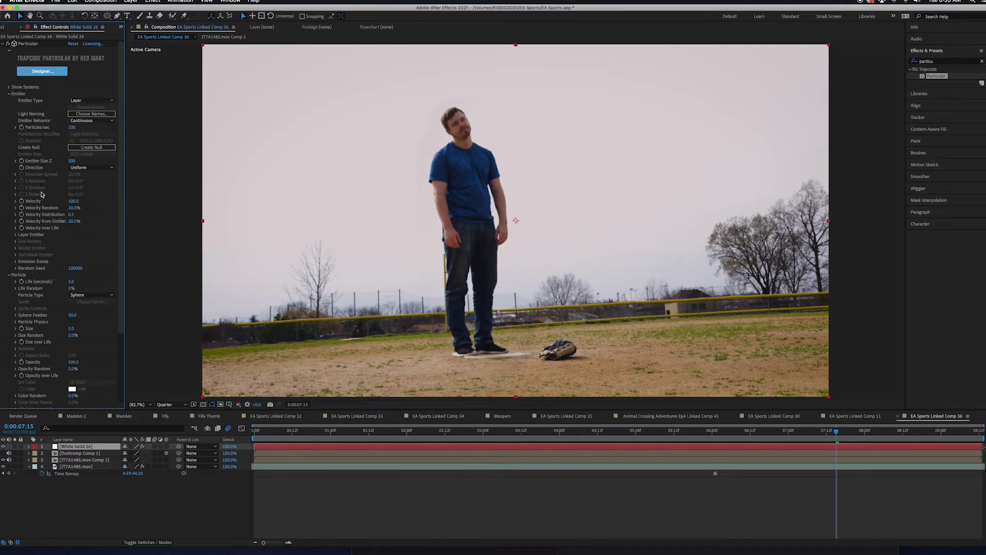
{"action": "scroll", "coordinate": [52, 233], "scroll_direction": "down", "scroll_amount": 4}
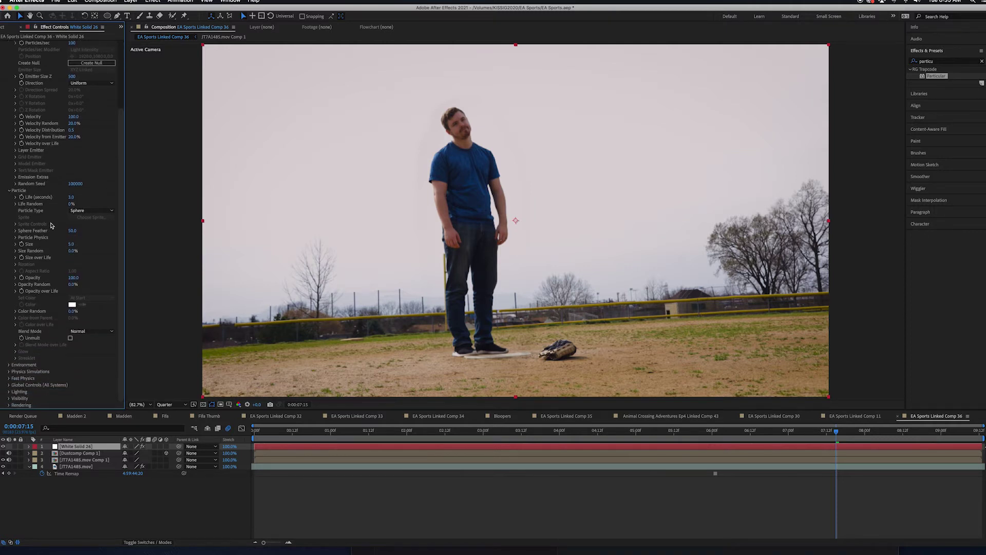
{"action": "left_click", "coordinate": [15, 150]}
{"action": "left_click", "coordinate": [87, 157]}
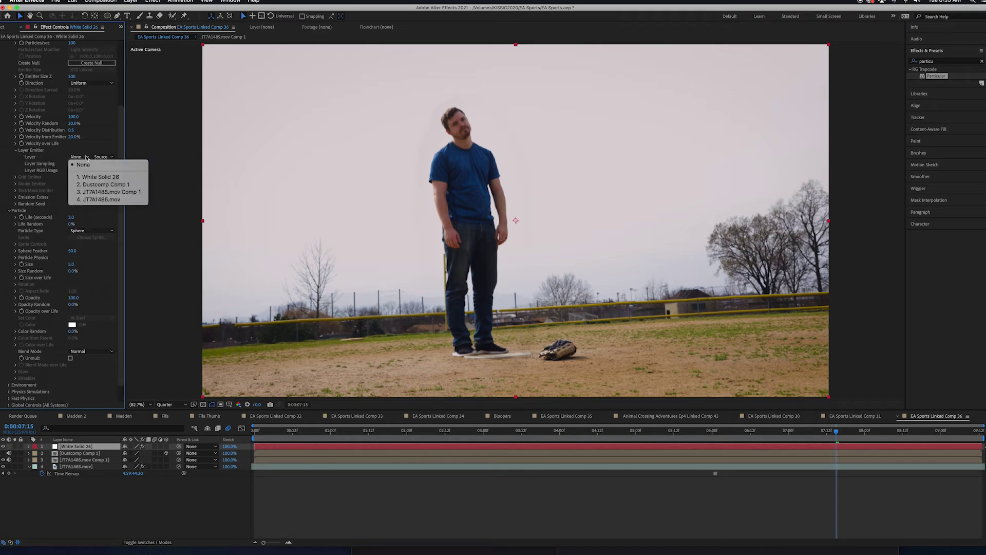
{"action": "left_click", "coordinate": [105, 184]}
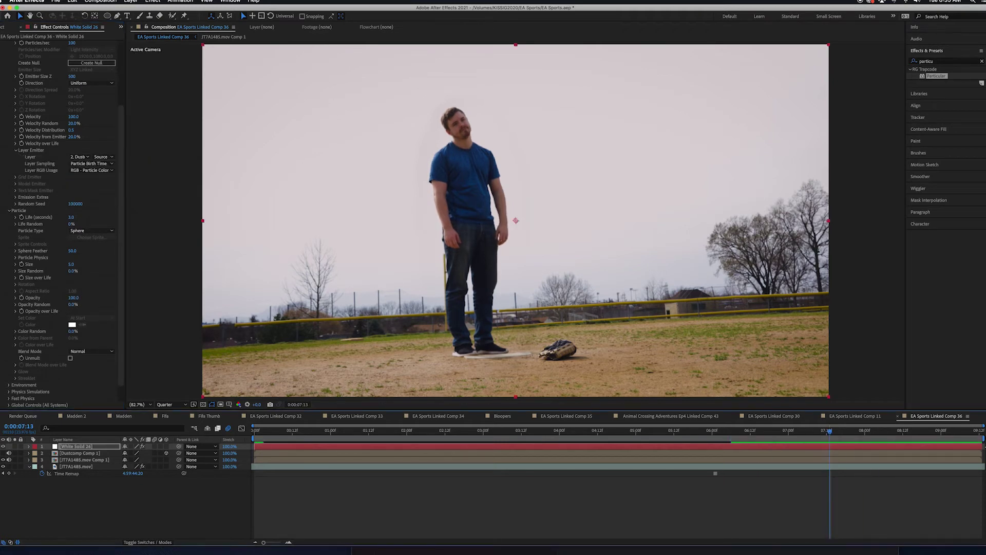
Check the masked strip of Dustcomp Comp 1 by itself at 0:00:07:13, leaving the layer unsoloed and hidden
{"action": "left_click", "coordinate": [4, 454]}
{"action": "left_click", "coordinate": [16, 454]}
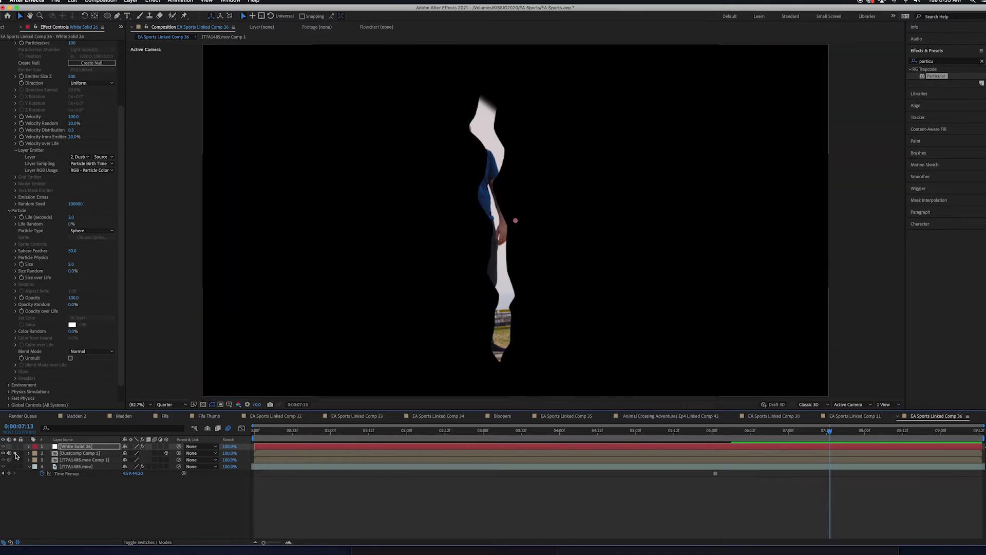
{"action": "left_click", "coordinate": [16, 454]}
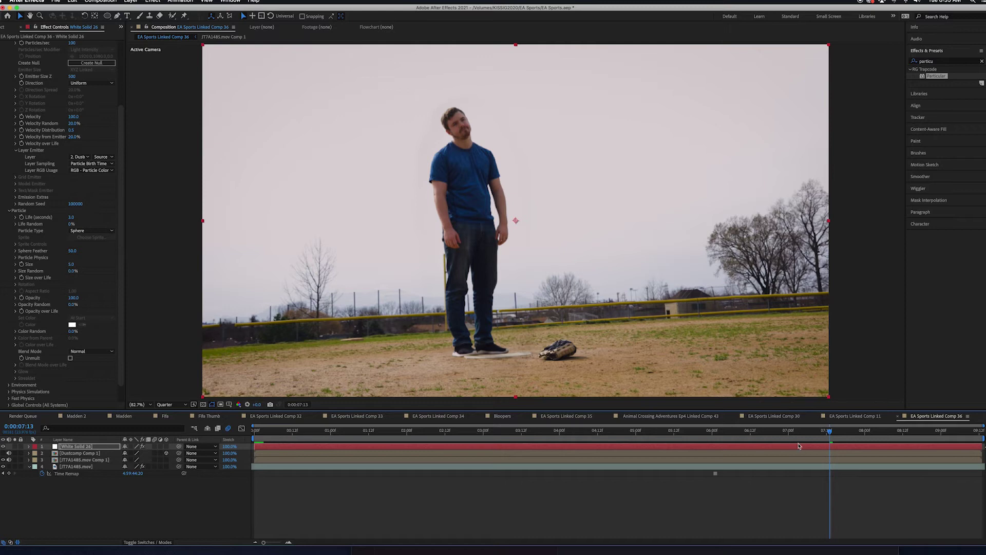
Set the composition viewer's resolution to Full and preview the soloed white solid's particles from 0:00:07:13
{"action": "left_click", "coordinate": [174, 405]}
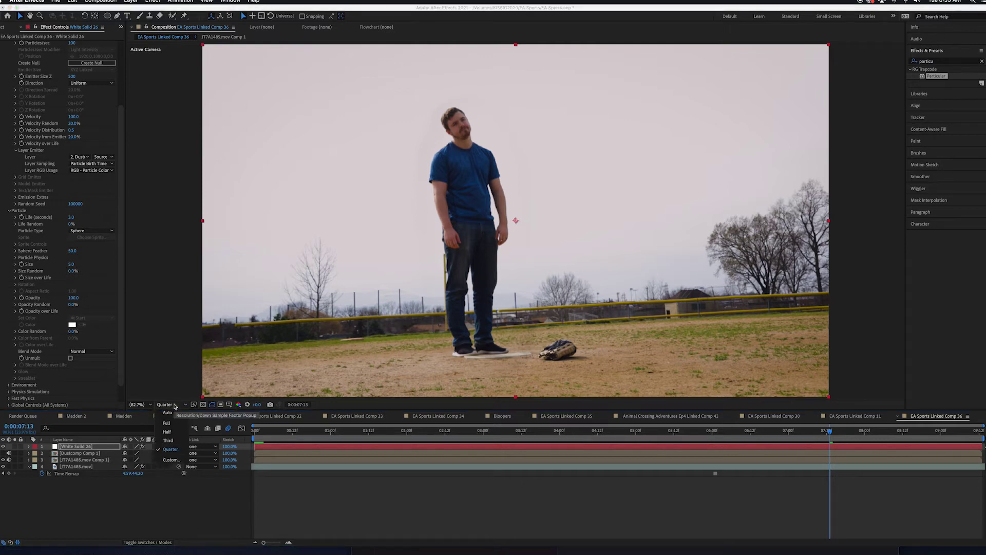
{"action": "left_click", "coordinate": [172, 423]}
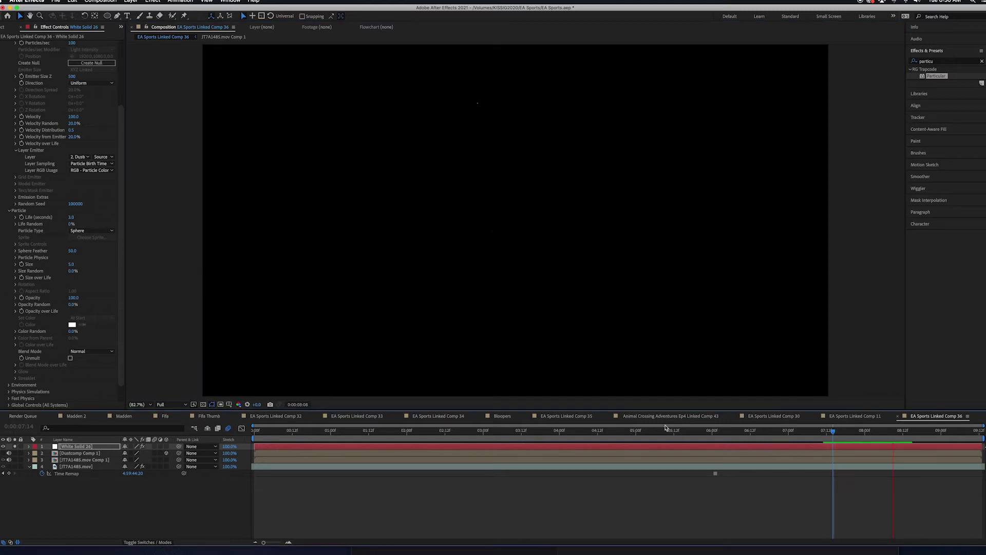
{"action": "left_click", "coordinate": [828, 432]}
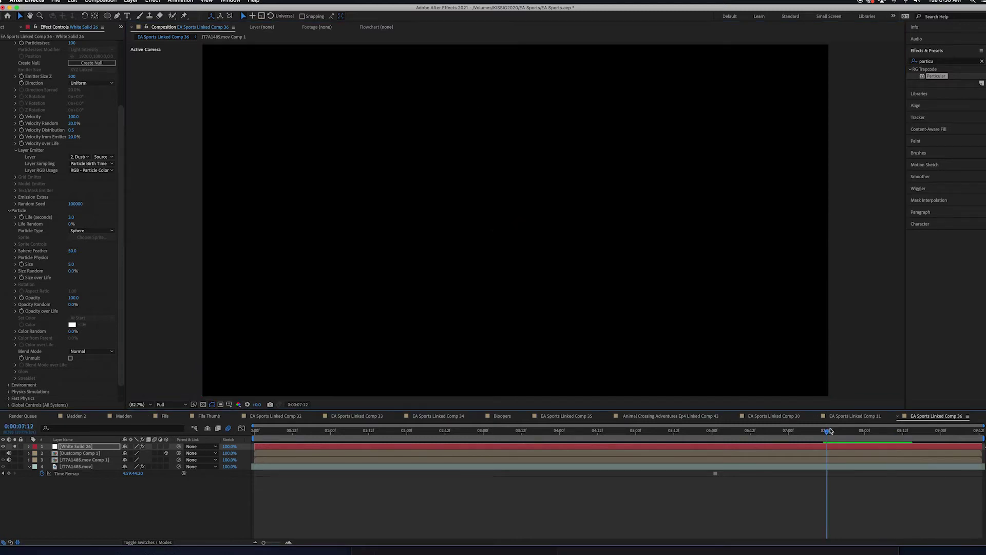
{"action": "left_click", "coordinate": [830, 431]}
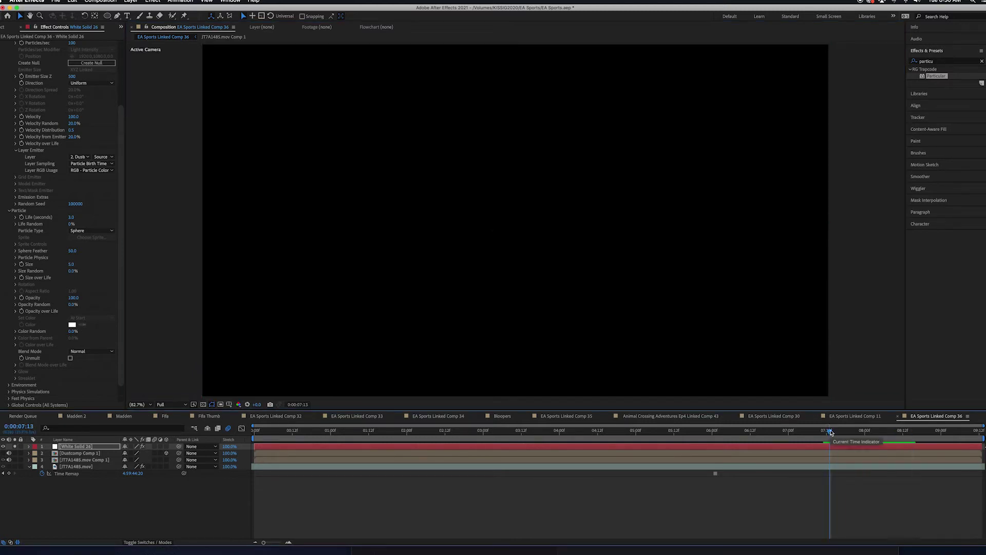
{"action": "key", "text": "space"}
{"action": "key", "text": "space"}
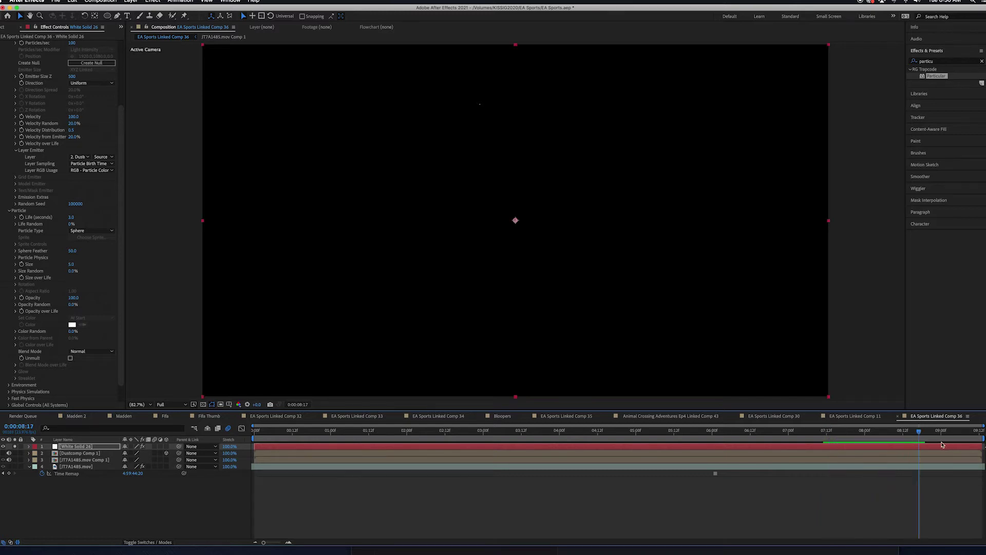
{"action": "left_click_drag", "start_coordinate": [930, 434], "coordinate": [921, 435]}
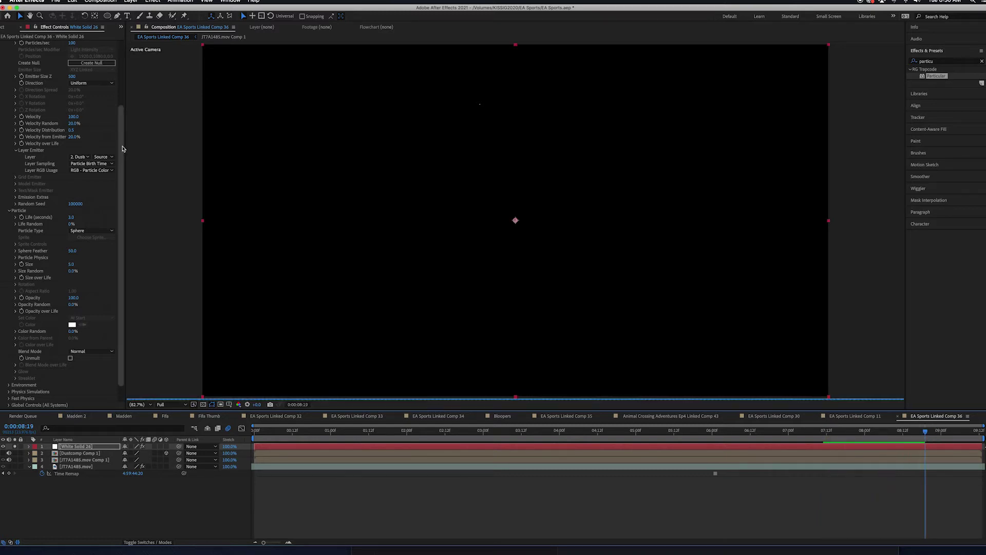
Raise Particular's Particles/sec to 16560 and preview the emission from 0:00:07:13
{"action": "scroll", "coordinate": [110, 82], "scroll_direction": "up", "scroll_amount": 5}
{"action": "scroll", "coordinate": [111, 83], "scroll_direction": "up", "scroll_amount": 1}
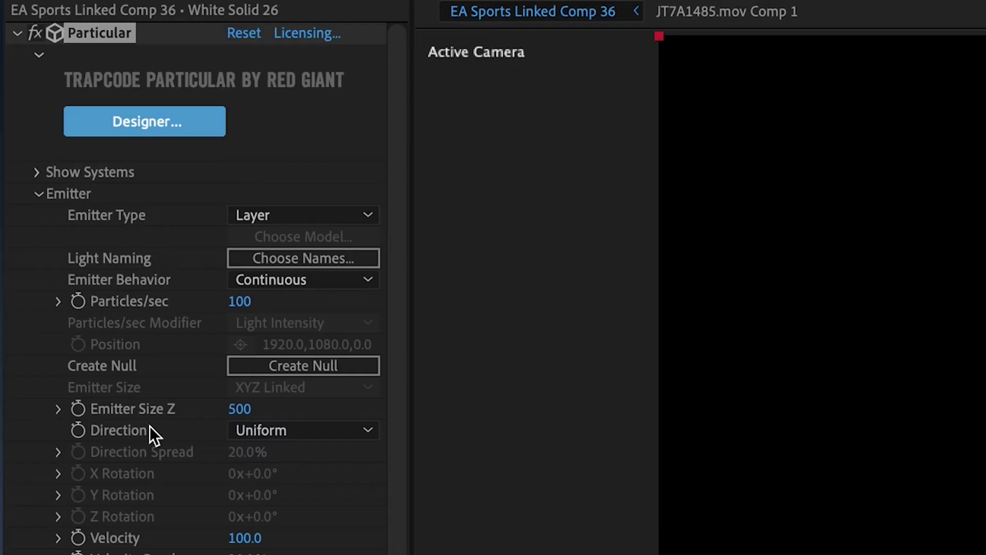
{"action": "left_click_drag", "start_coordinate": [249, 302], "coordinate": [563, 315]}
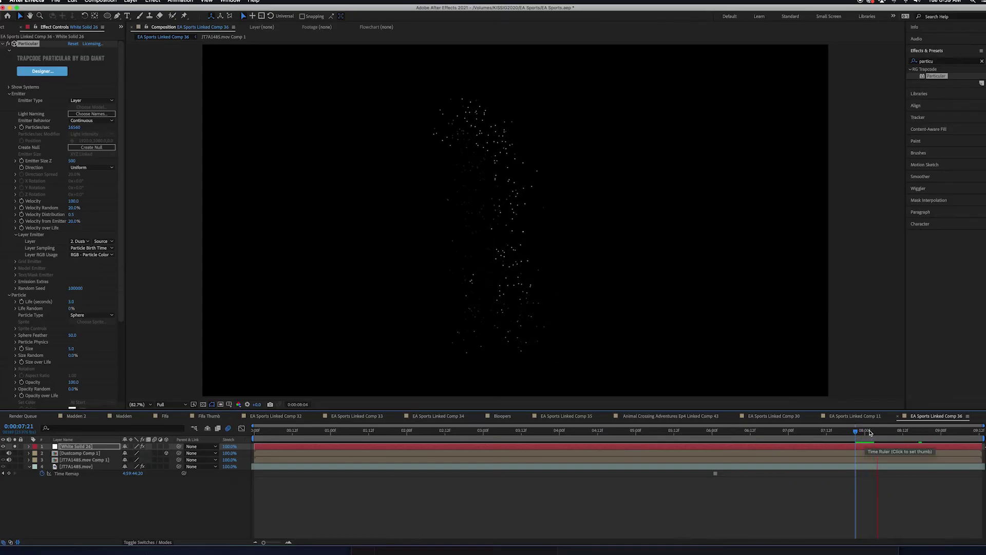
{"action": "left_click_drag", "start_coordinate": [863, 431], "coordinate": [828, 437]}
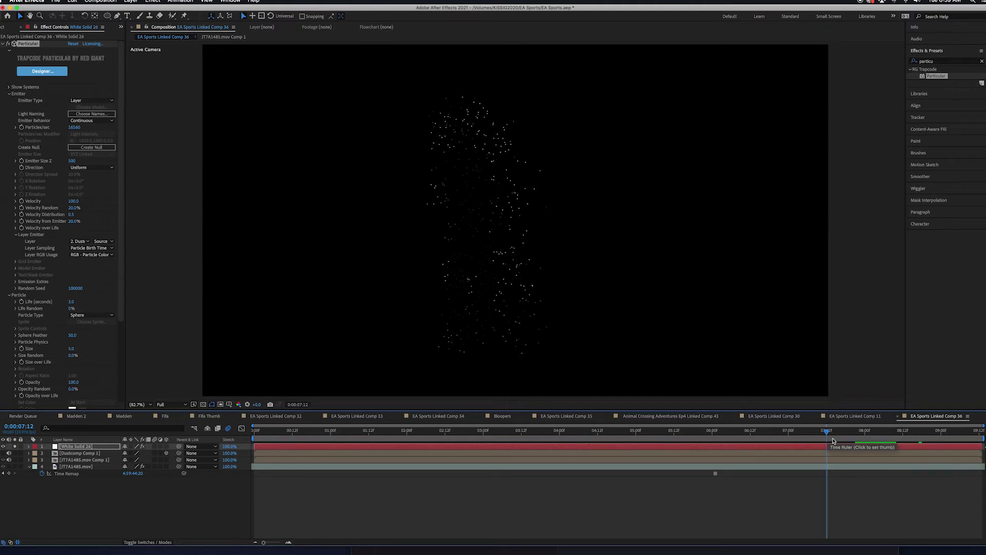
{"action": "left_click", "coordinate": [845, 434]}
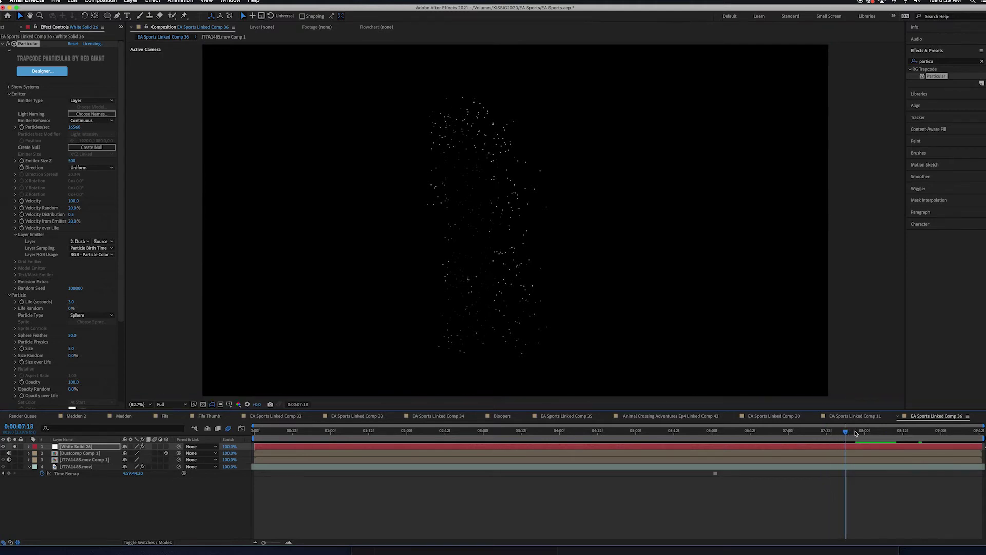
{"action": "left_click", "coordinate": [863, 433]}
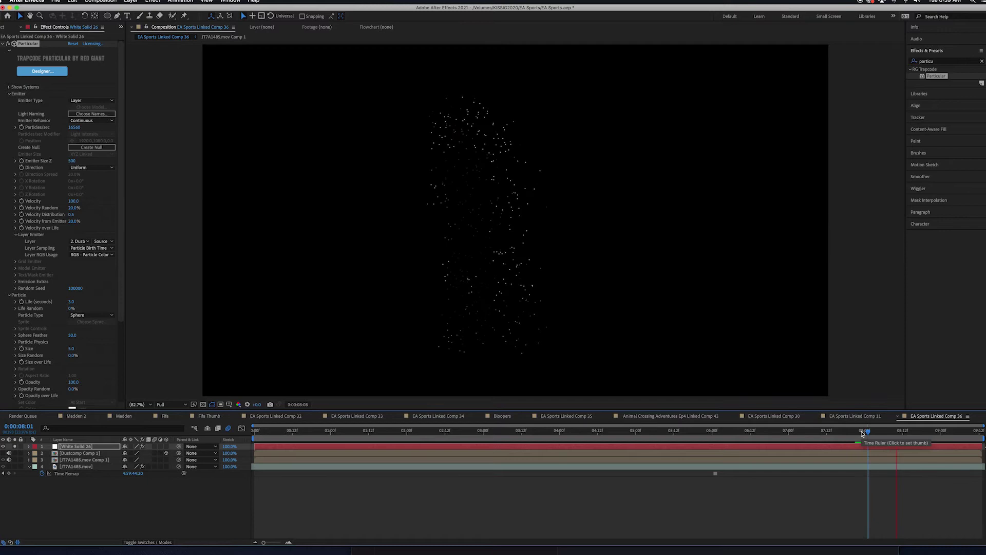
{"action": "left_click_drag", "start_coordinate": [858, 433], "coordinate": [830, 433]}
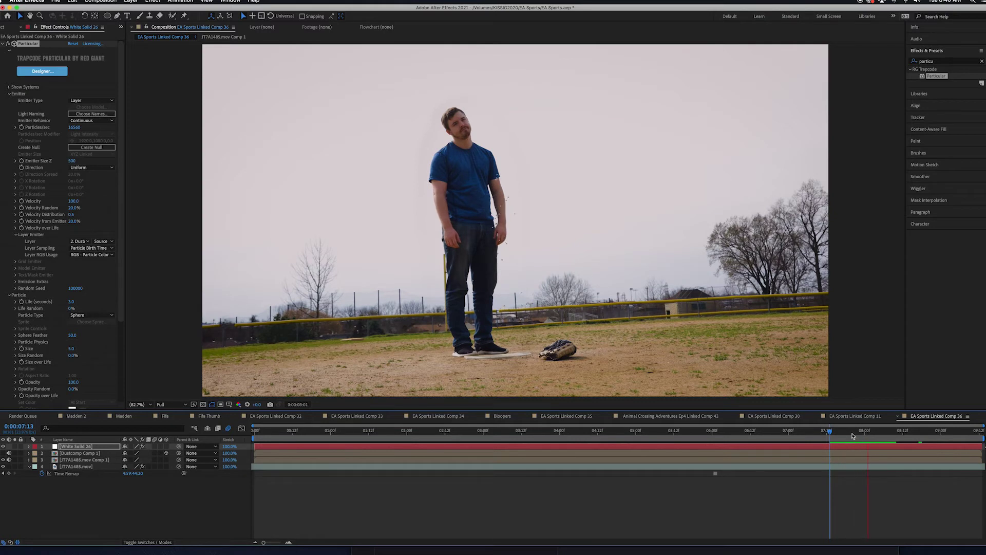
Replay the particle emission over the footage from 0:00:07:14 and return to 0:00:07:13
{"action": "key", "text": "space"}
{"action": "left_click_drag", "start_coordinate": [836, 433], "coordinate": [833, 433]}
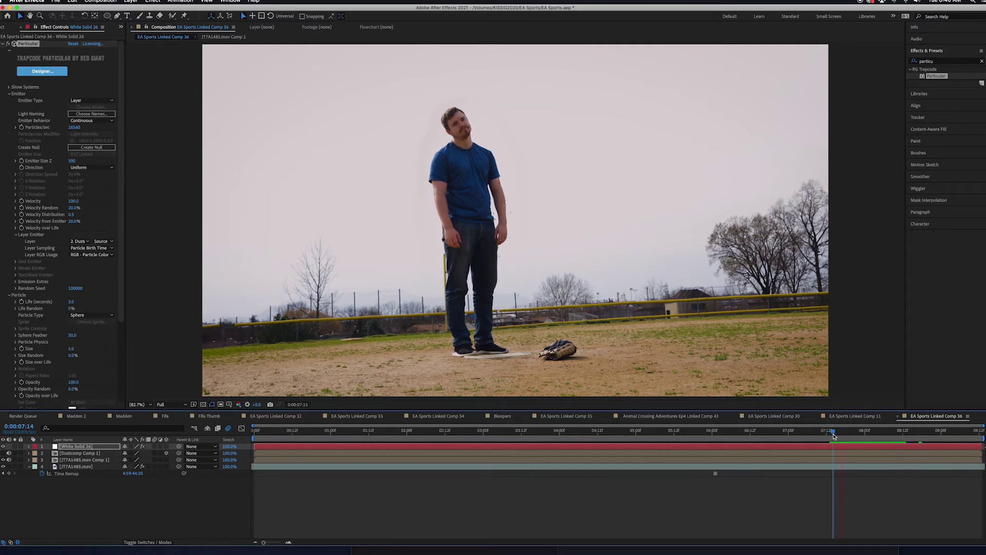
{"action": "key", "text": "space"}
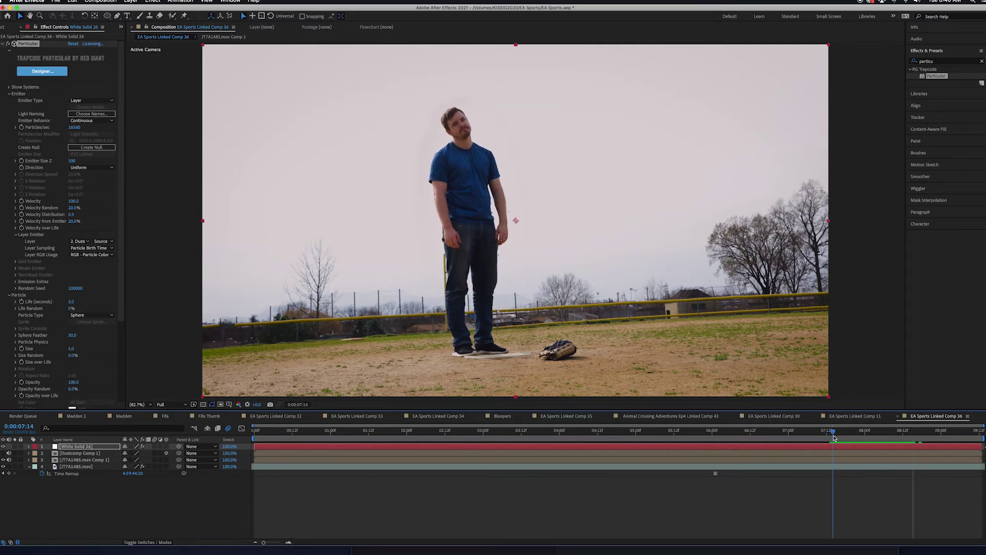
{"action": "left_click_drag", "start_coordinate": [833, 436], "coordinate": [829, 436]}
Solo the JT7A1485.mov Comp 1 layer and apply Linear Wipe to it with a Wipe Angle of 270°
{"action": "left_click", "coordinate": [15, 460]}
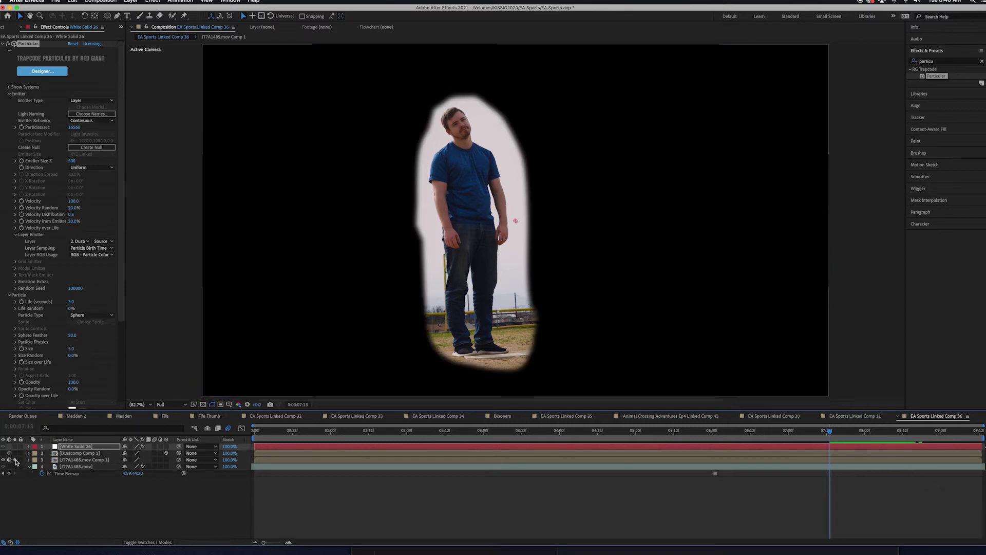
{"action": "left_click", "coordinate": [15, 461]}
{"action": "left_click", "coordinate": [15, 460]}
{"action": "left_click_drag", "start_coordinate": [97, 53], "coordinate": [78, 53]}
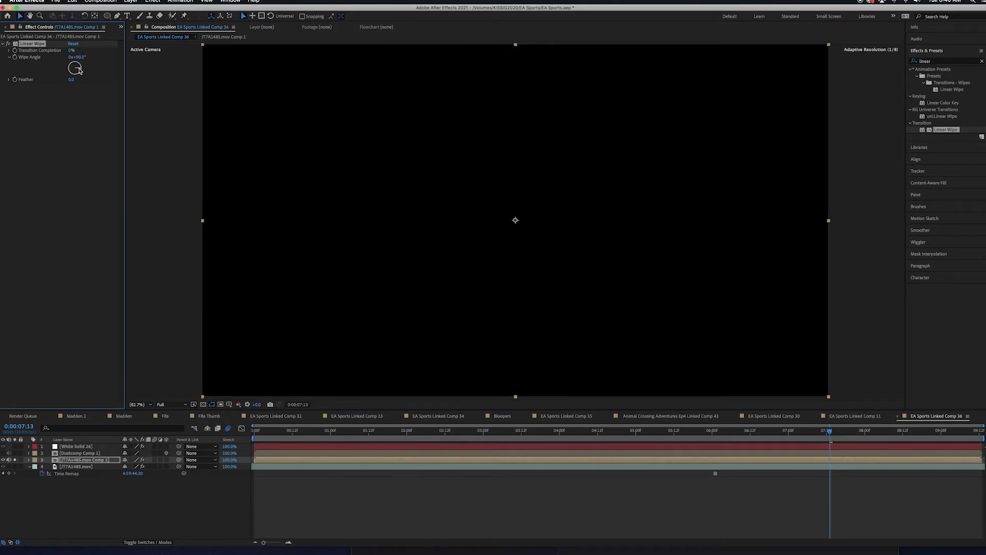
{"action": "left_click_drag", "start_coordinate": [74, 75], "coordinate": [63, 71]}
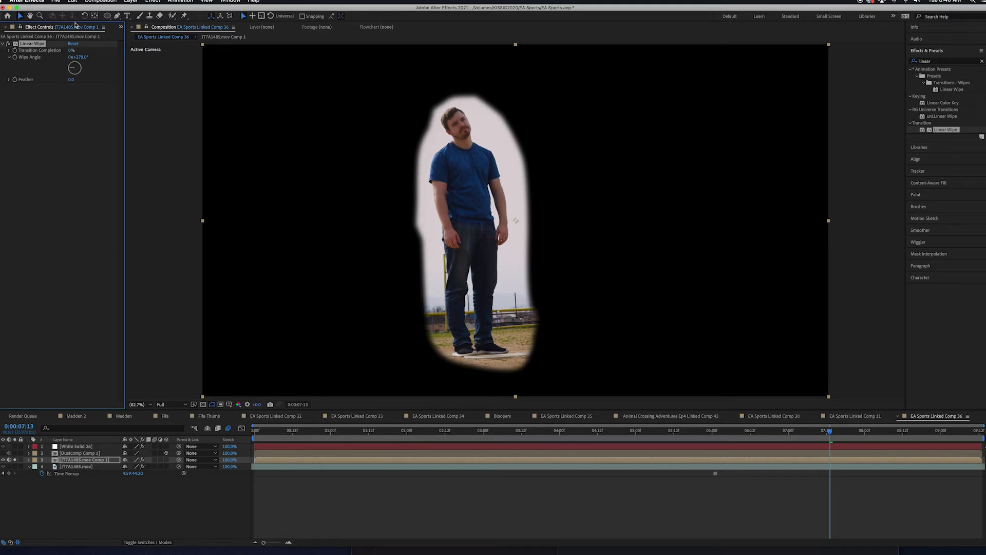
Keyframe the Linear Wipe's Transition Completion from 30% at 0:00:07:13 to 67% at 0:00:08:13
{"action": "left_click_drag", "start_coordinate": [71, 50], "coordinate": [62, 55]}
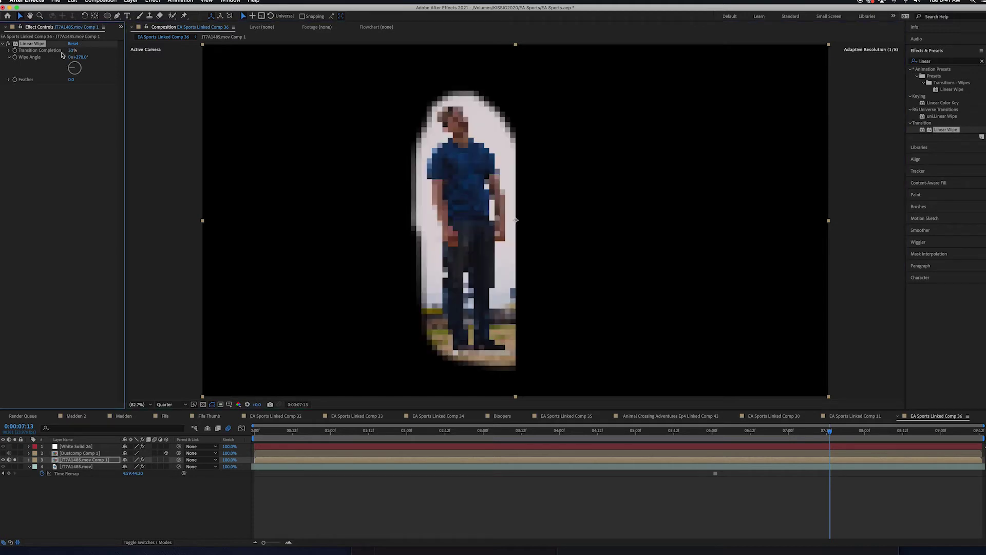
{"action": "key", "text": "u"}
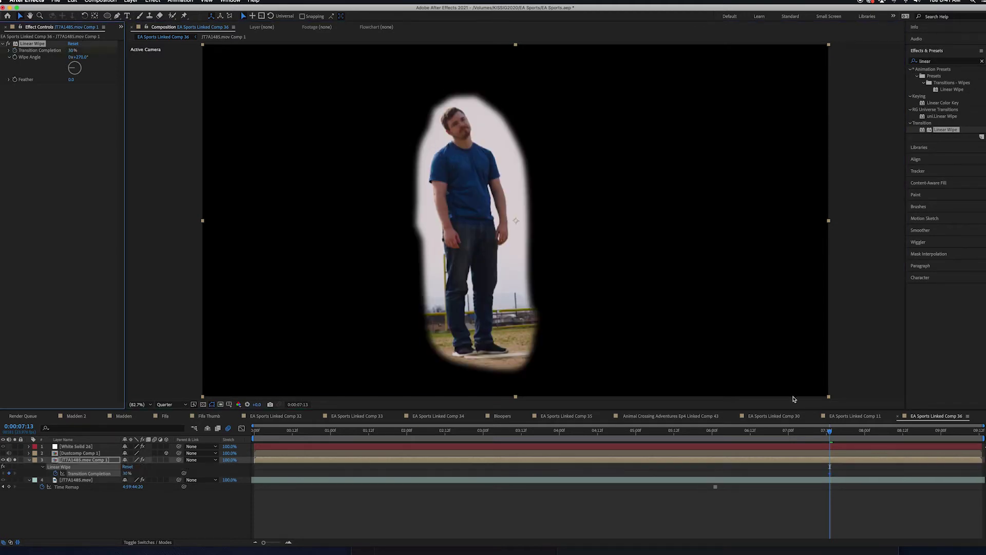
{"action": "left_click", "coordinate": [843, 454]}
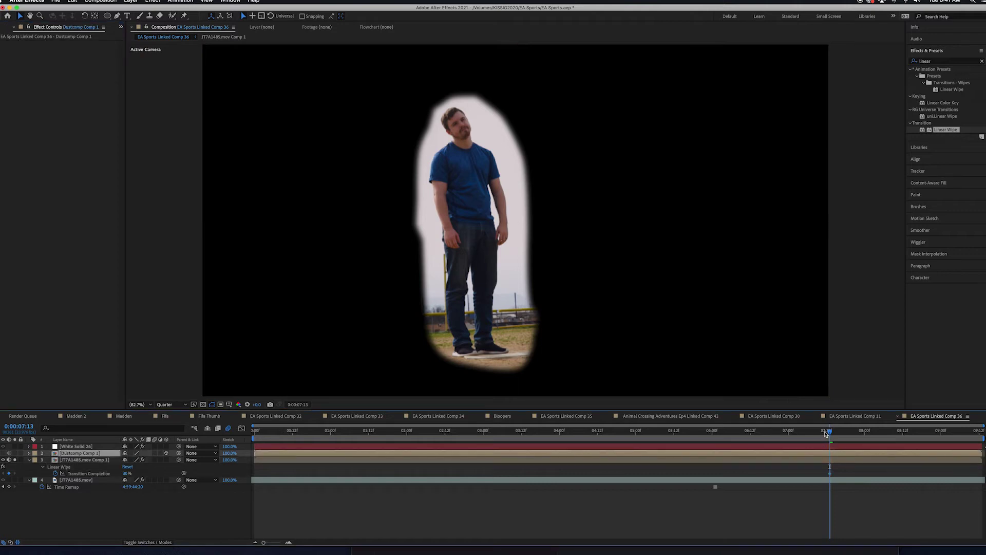
{"action": "left_click", "coordinate": [71, 460]}
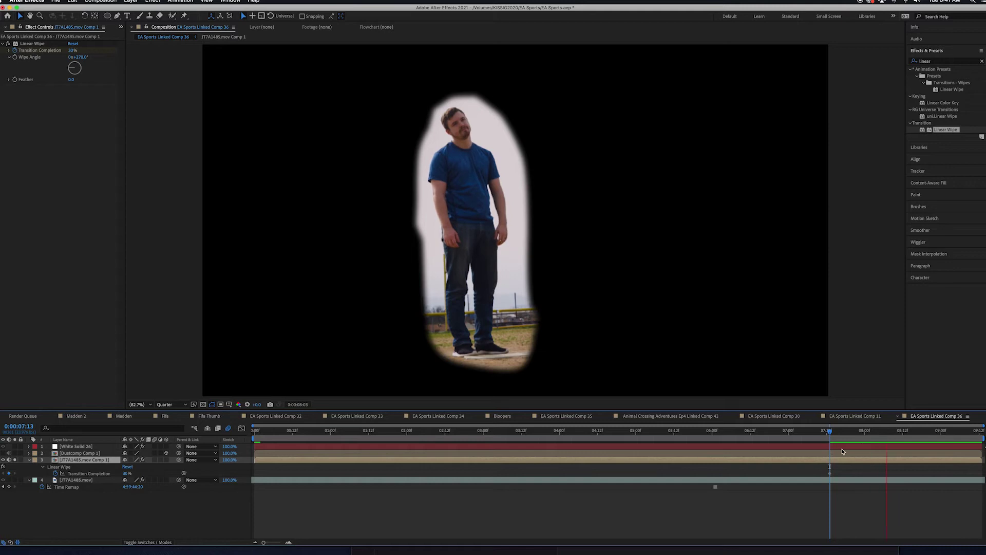
{"action": "left_click_drag", "start_coordinate": [75, 53], "coordinate": [77, 56]}
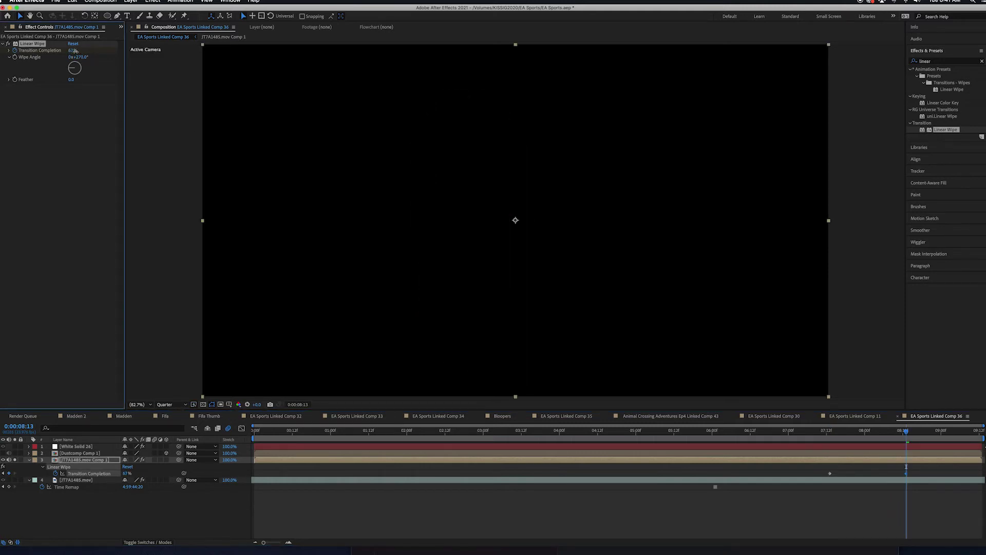
Slow the wipe by moving its Transition Completion keyframes to 0:00:07:07 and 0:00:08:21, and preview the result
{"action": "left_click", "coordinate": [833, 435]}
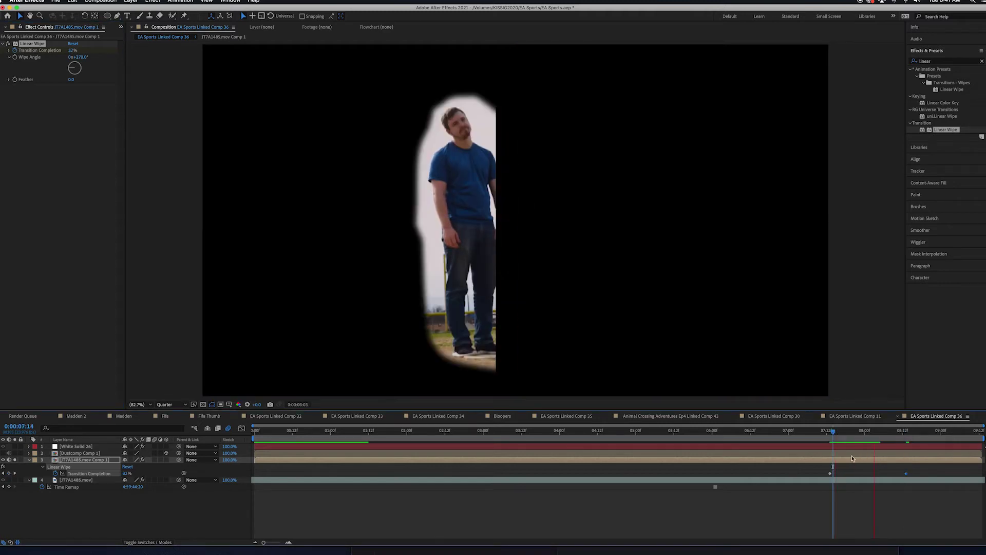
{"action": "key", "text": "space"}
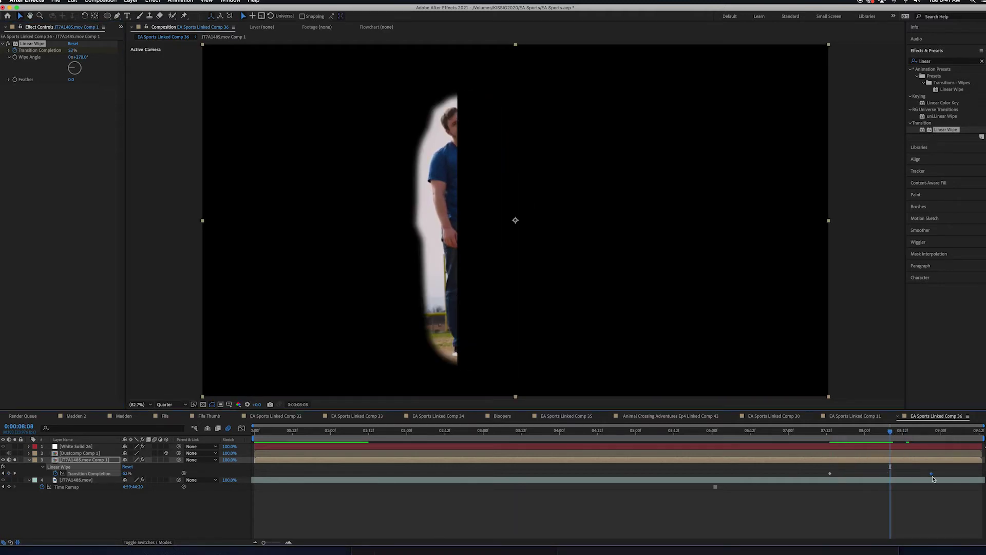
{"action": "left_click_drag", "start_coordinate": [829, 473], "coordinate": [810, 473]}
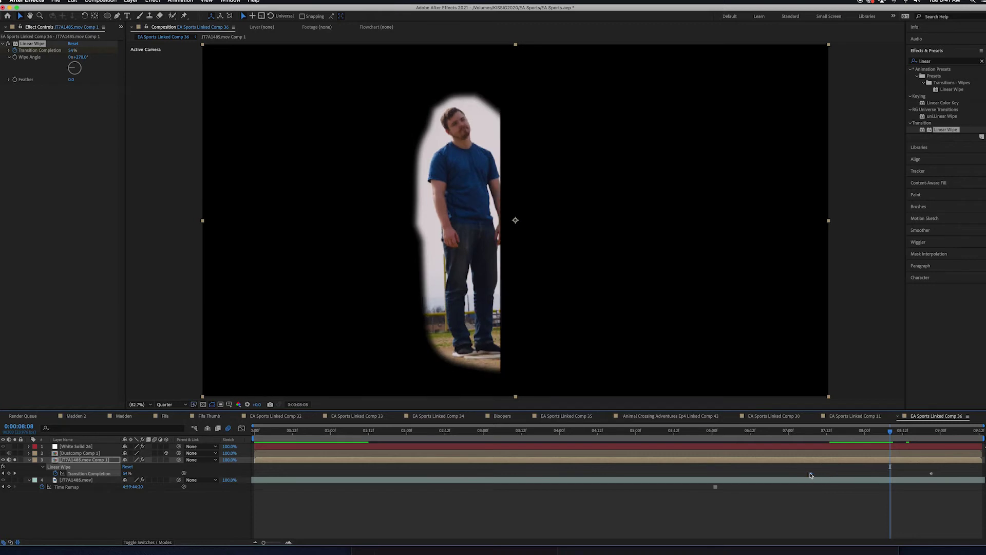
{"action": "left_click", "coordinate": [855, 435]}
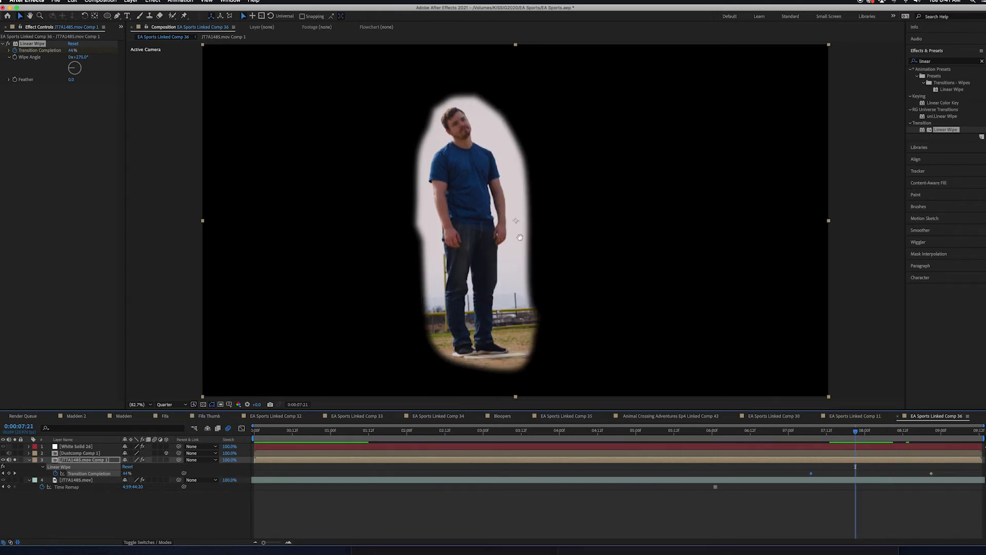
{"action": "key", "text": "space"}
{"action": "left_click", "coordinate": [880, 436]}
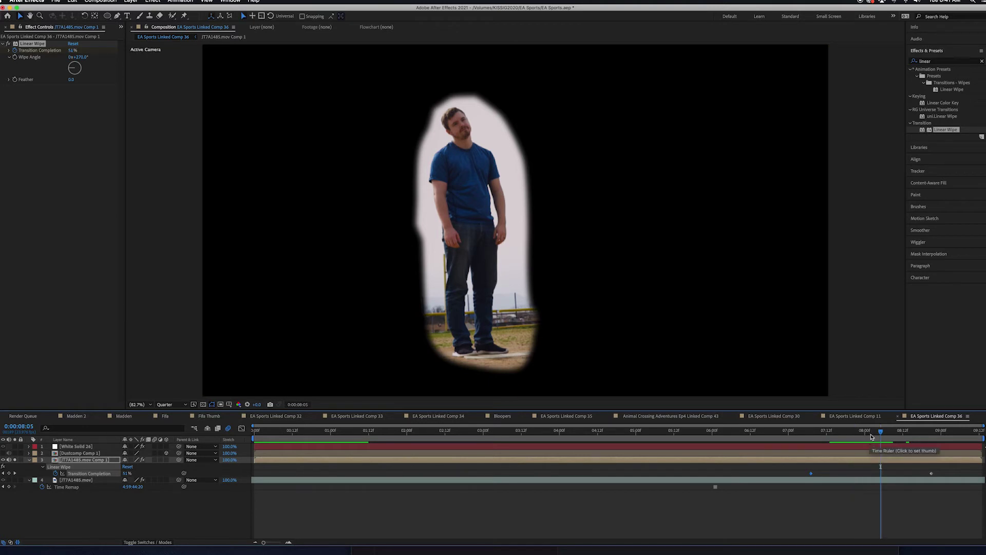
{"action": "left_click", "coordinate": [891, 437]}
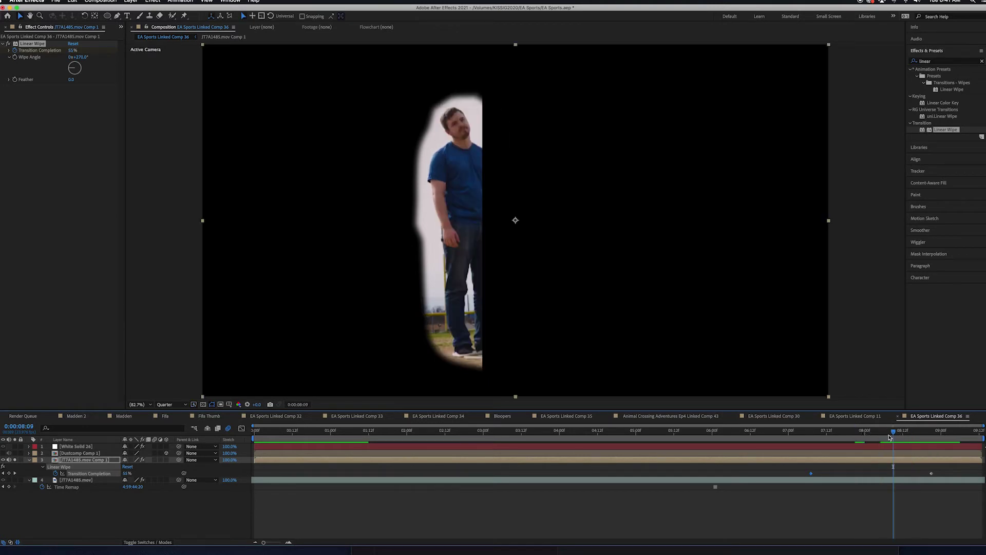
Set the Linear Wipe's Feather to 221 and its Transition Completion keyframe at 0:00:08:21 to 80%
{"action": "left_click_drag", "start_coordinate": [71, 80], "coordinate": [132, 88]}
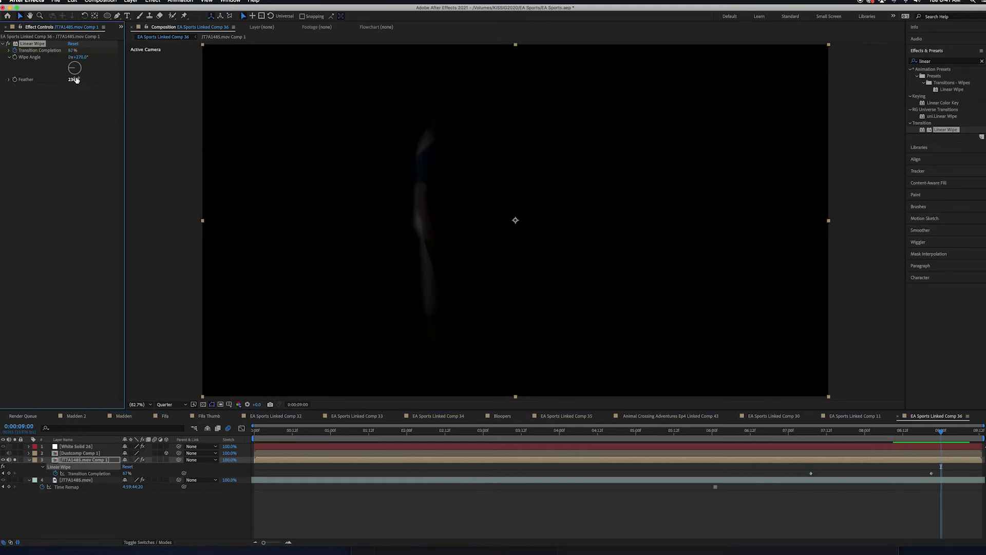
{"action": "left_click_drag", "start_coordinate": [73, 80], "coordinate": [162, 108]}
{"action": "key", "text": "space"}
{"action": "key", "text": "j"}
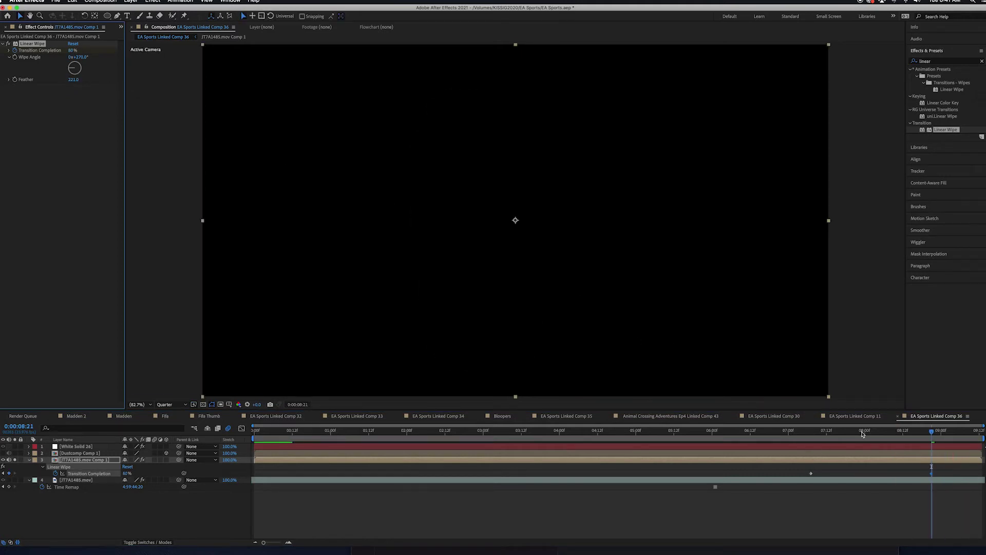
Unsolo the JT7A1485.mov Comp 1 layer and preview the feathered wipe with the particles at Full resolution from 0:00:07:07
{"action": "key", "text": "j"}
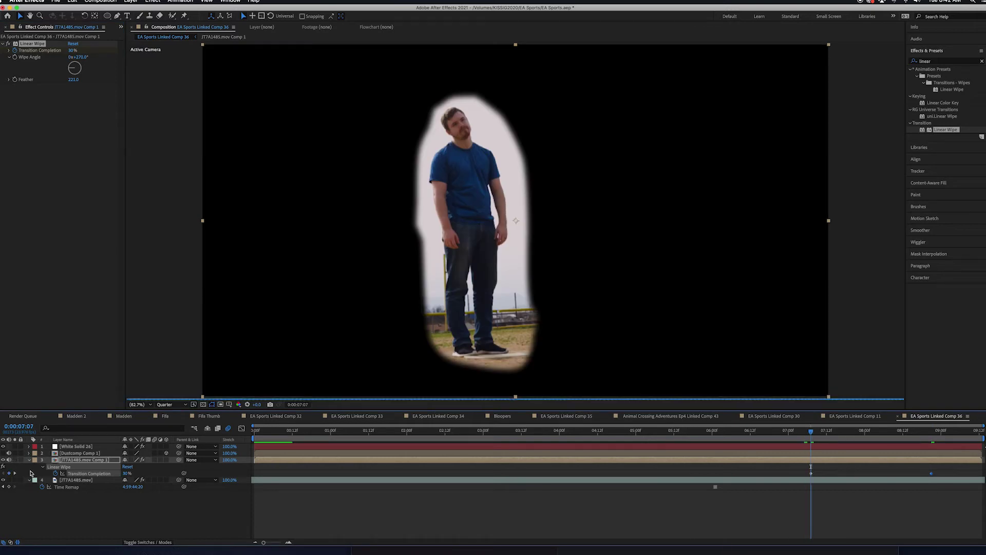
{"action": "key", "text": "space"}
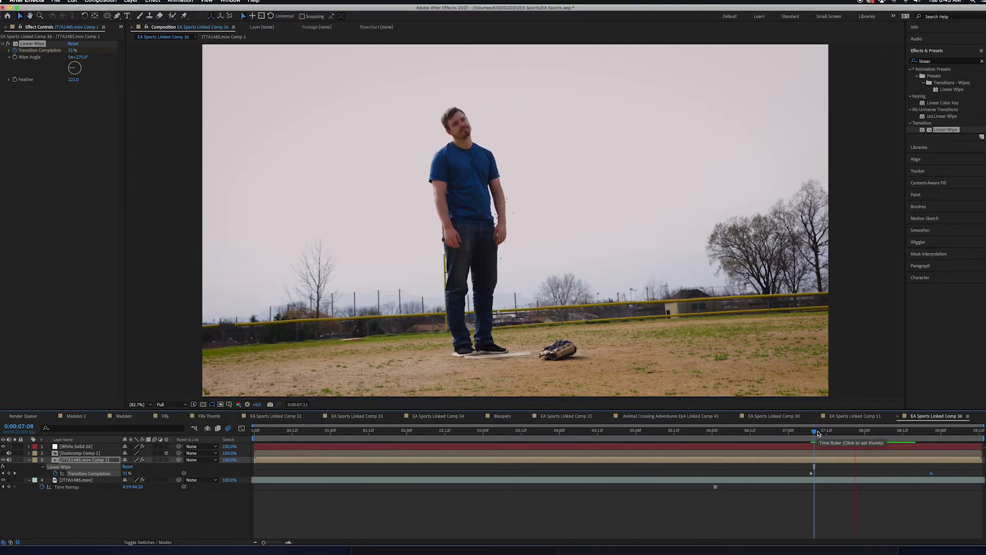
{"action": "key", "text": "space"}
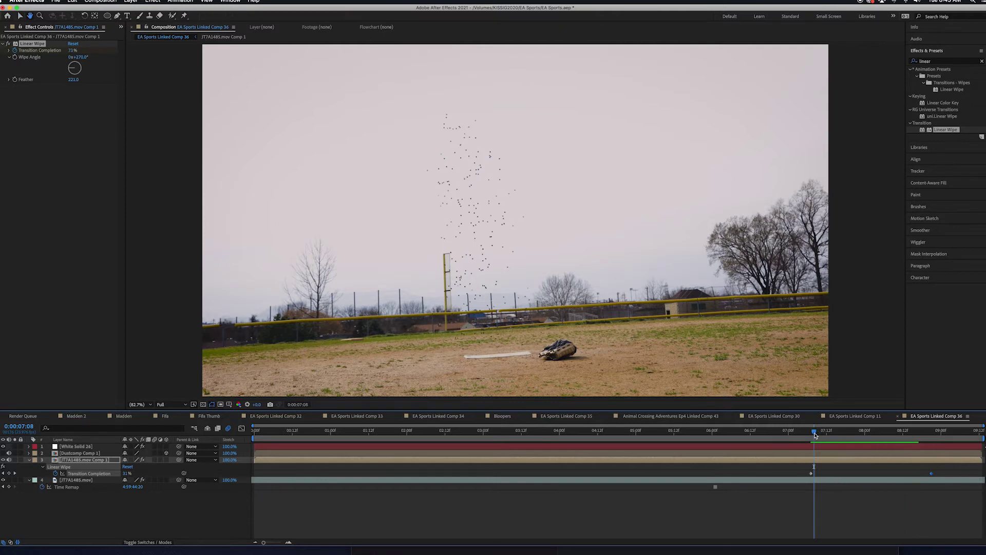
{"action": "key", "text": "space"}
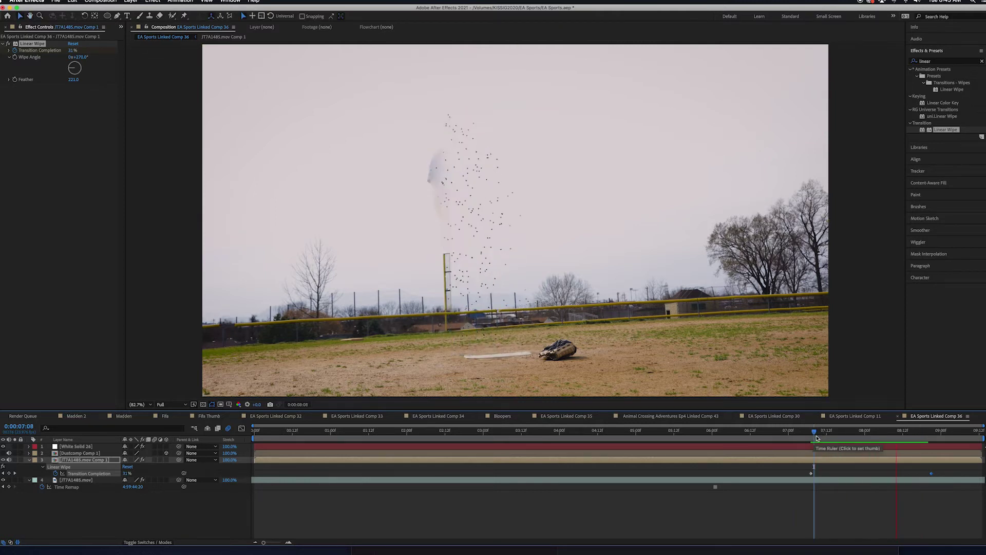
{"action": "key", "text": "space"}
{"action": "left_click", "coordinate": [811, 436]}
{"action": "key", "text": "space"}
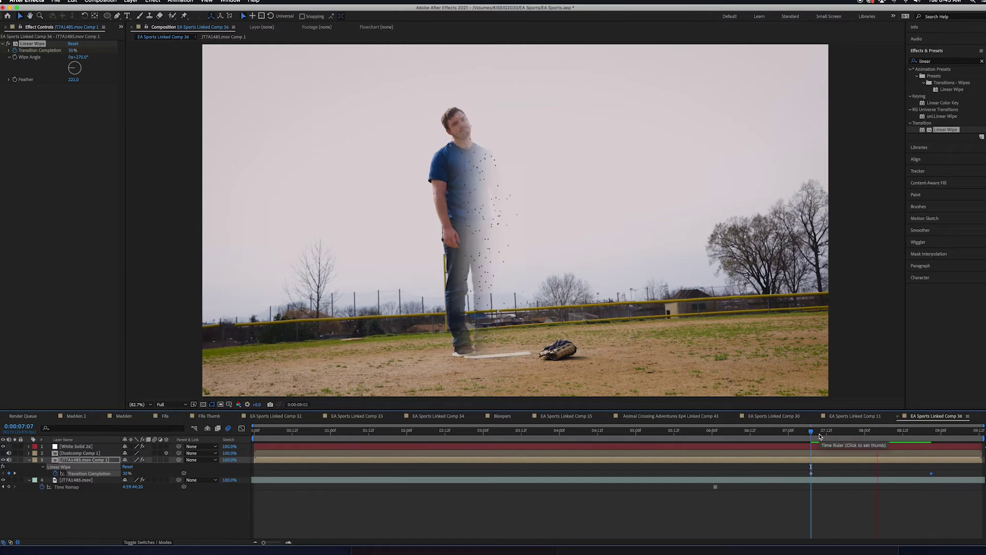
{"action": "key", "text": "space"}
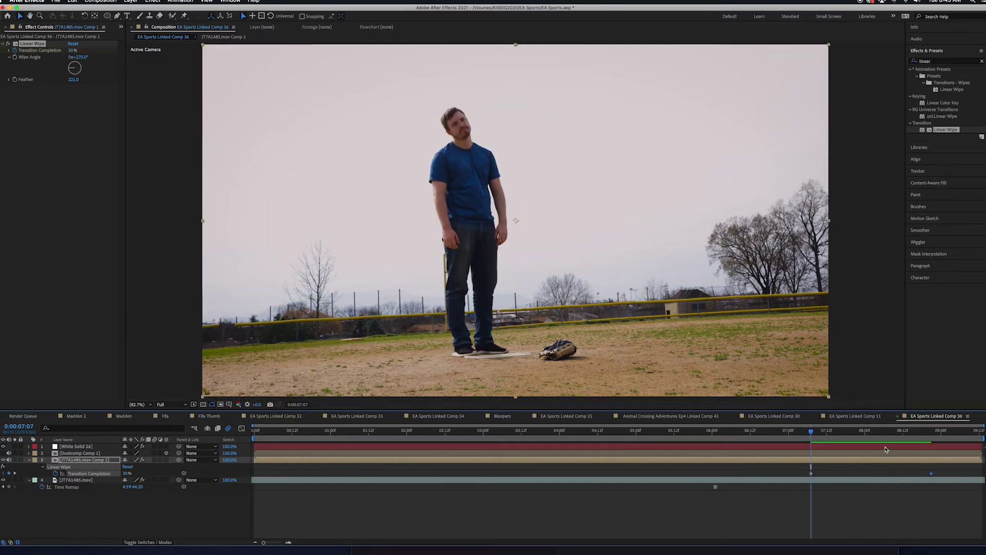
Move the first Transition Completion keyframe to 0:00:06:23 and lower the Linear Wipe's Feather to 119
{"action": "left_click_drag", "start_coordinate": [806, 474], "coordinate": [785, 473]}
{"action": "left_click_drag", "start_coordinate": [74, 79], "coordinate": [33, 85]}
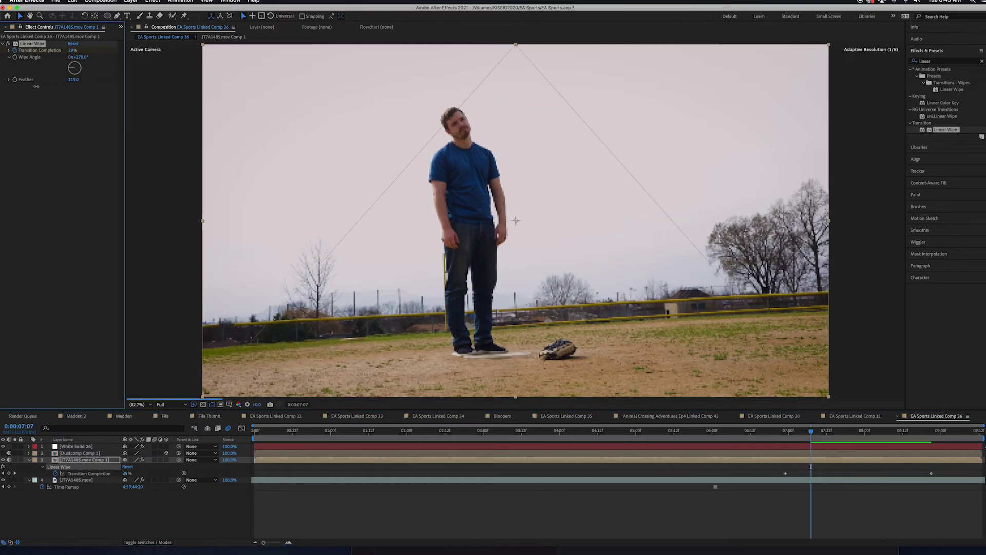
{"action": "left_click_drag", "start_coordinate": [810, 434], "coordinate": [784, 434]}
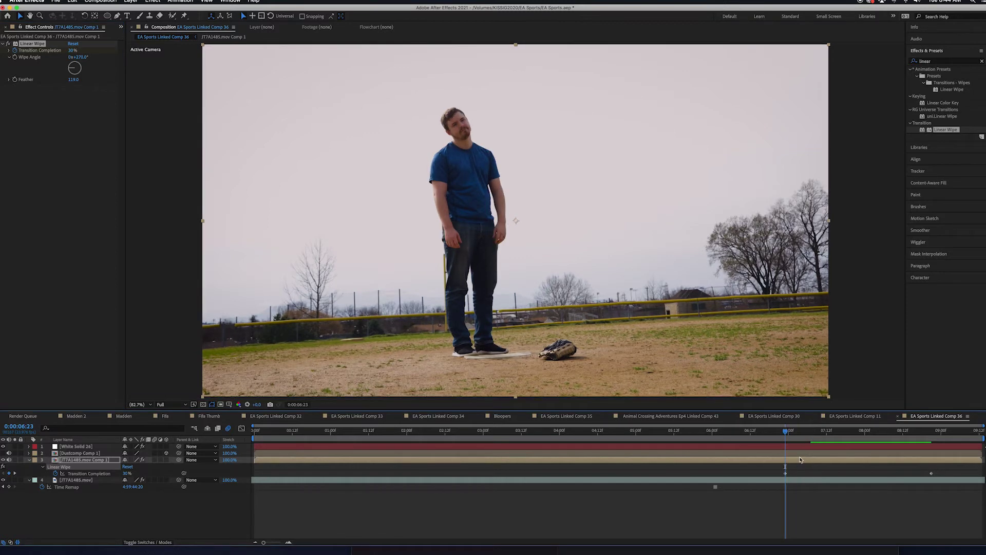
Raise the white solid's Particles/sec to 42340 and reduce the Linear Wipe's Feather to 78
{"action": "left_click", "coordinate": [797, 448]}
{"action": "left_click_drag", "start_coordinate": [77, 127], "coordinate": [709, 142]}
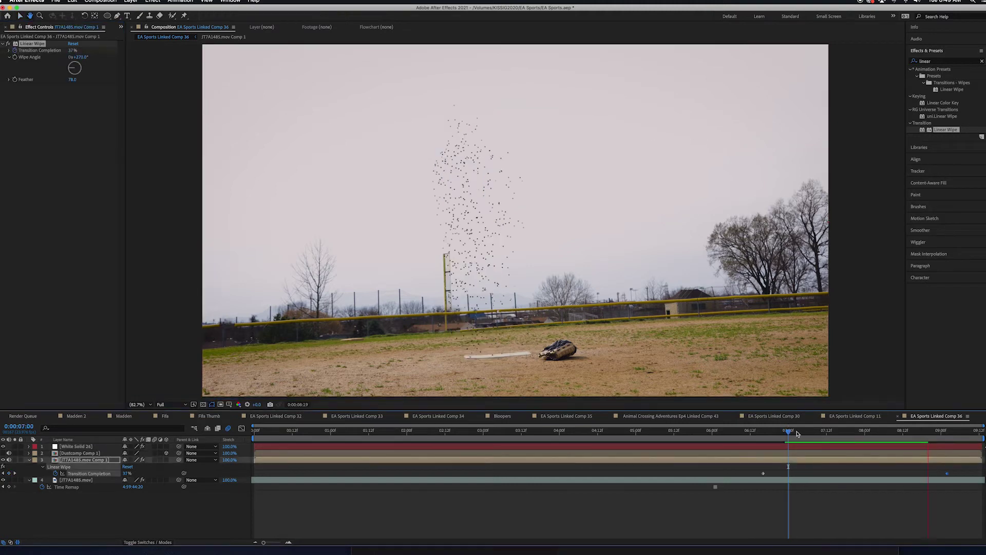
Preview the dissolving figure and its particles from 0:00:07:00 and again from 0:00:07:06
{"action": "key", "text": "space"}
{"action": "left_click_drag", "start_coordinate": [926, 434], "coordinate": [807, 437]}
{"action": "key", "text": "space"}
{"action": "key", "text": "space"}
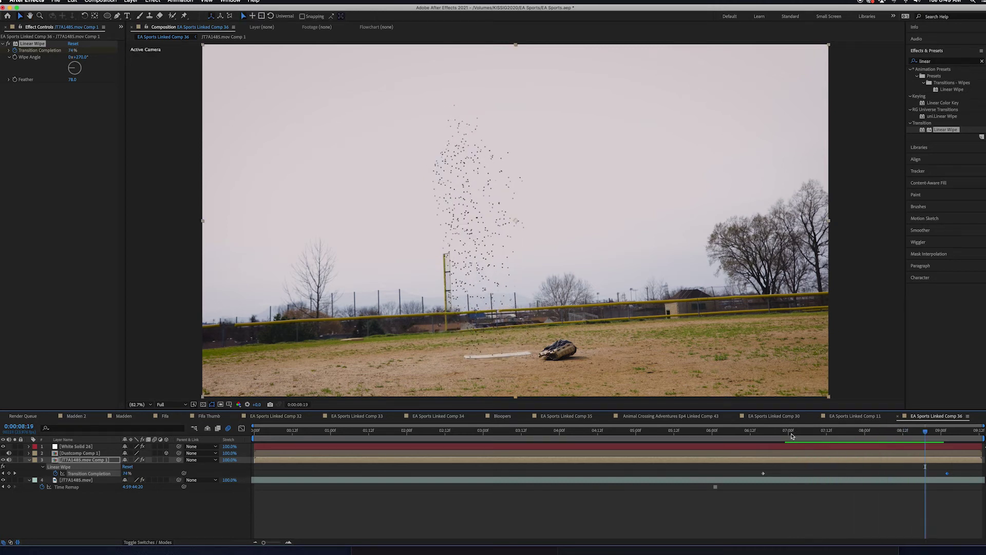
{"action": "left_click", "coordinate": [790, 435]}
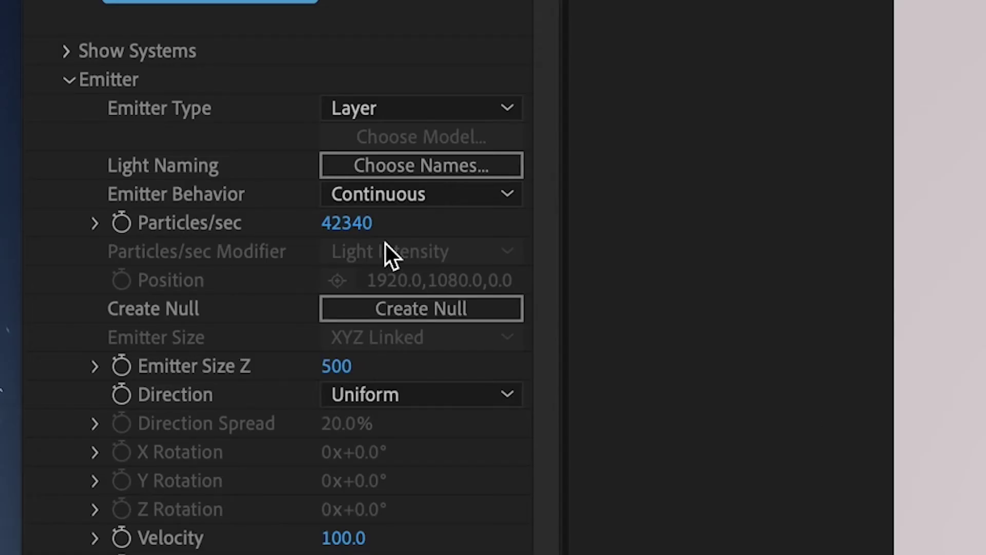
Increase the white solid's Particular emission to 117340 Particles/sec and set its Velocity to 310
{"action": "left_click_drag", "start_coordinate": [345, 230], "coordinate": [985, 291]}
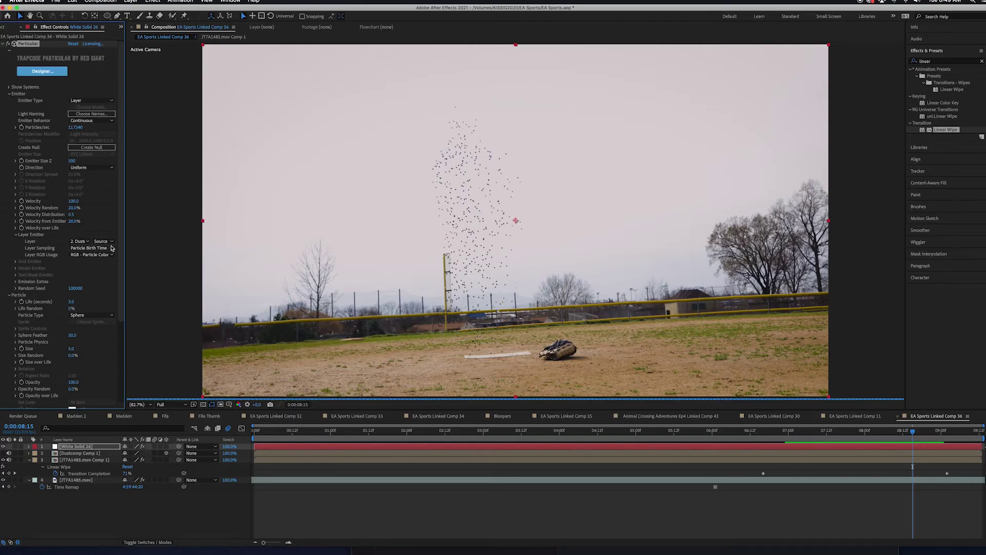
{"action": "scroll", "coordinate": [126, 283], "scroll_direction": "down", "scroll_amount": 5}
{"action": "scroll", "coordinate": [127, 283], "scroll_direction": "down", "scroll_amount": 1}
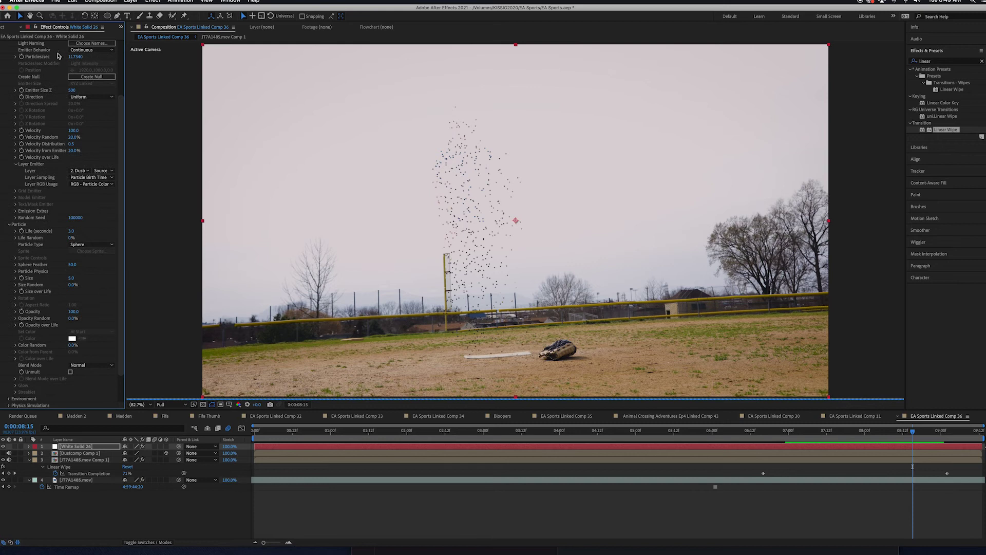
{"action": "left_click_drag", "start_coordinate": [81, 131], "coordinate": [82, 132]}
In the white solid's Particular Environment settings, set Gravity to -170 and Wind X to 52
{"action": "scroll", "coordinate": [122, 252], "scroll_direction": "down", "scroll_amount": 3}
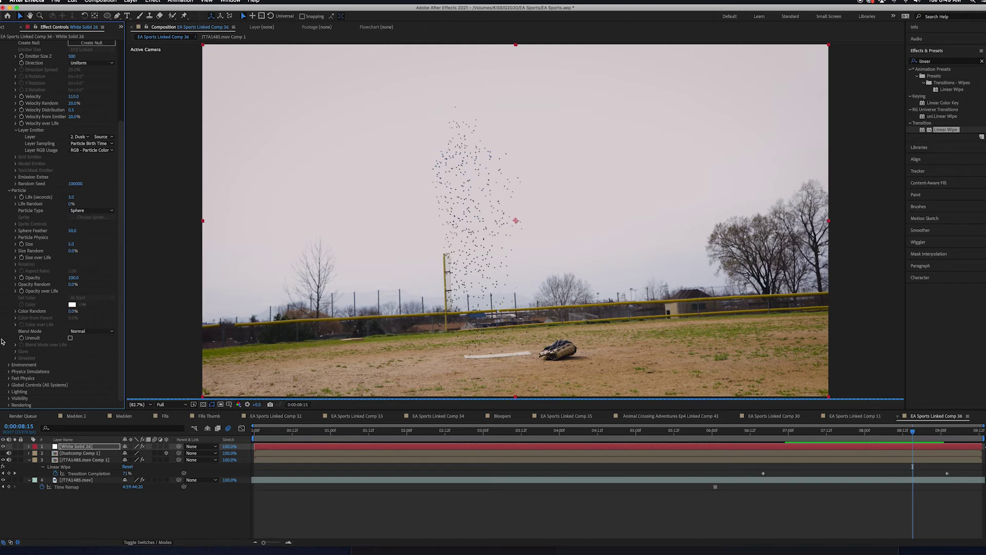
{"action": "left_click", "coordinate": [8, 371]}
{"action": "scroll", "coordinate": [26, 375], "scroll_direction": "down", "scroll_amount": 2}
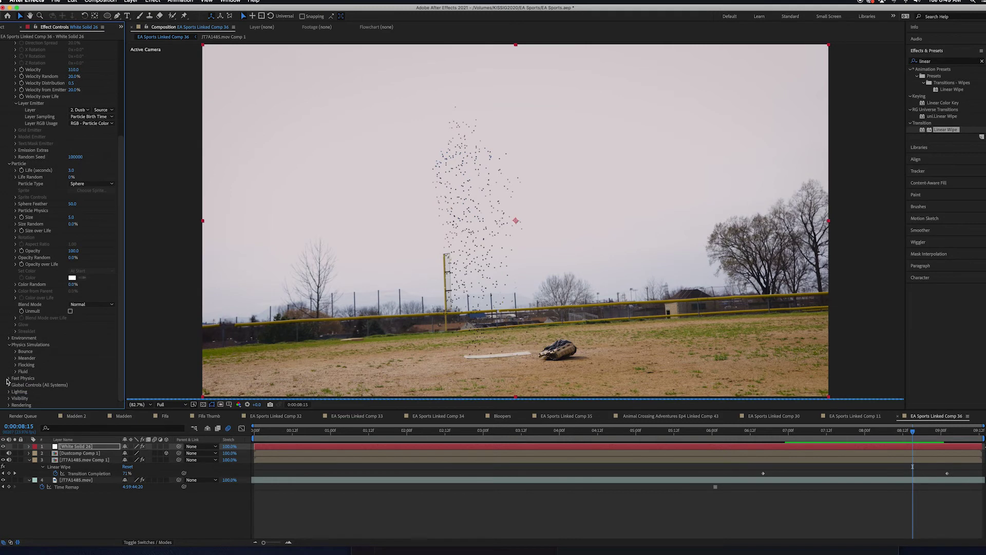
{"action": "left_click", "coordinate": [8, 379]}
{"action": "scroll", "coordinate": [65, 373], "scroll_direction": "down", "scroll_amount": 3}
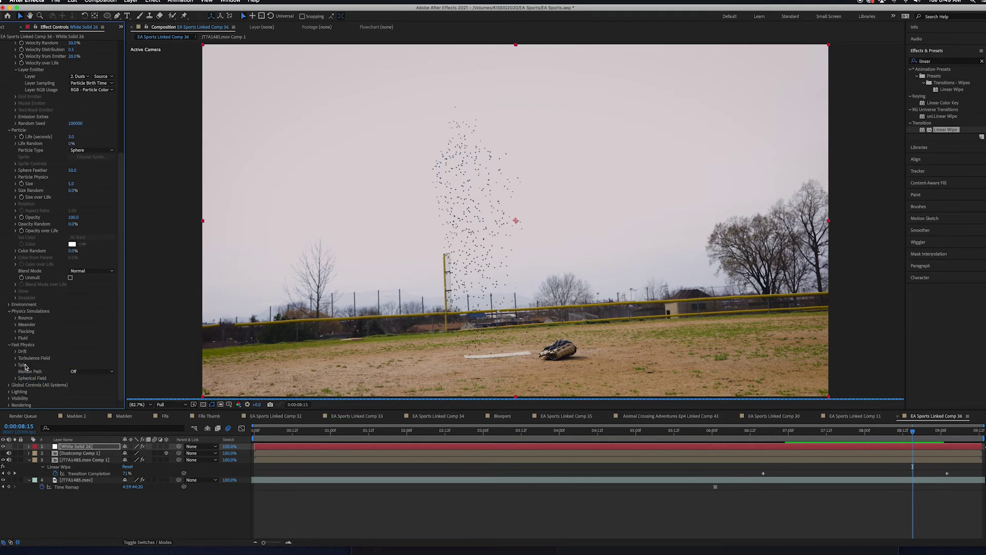
{"action": "left_click", "coordinate": [9, 304]}
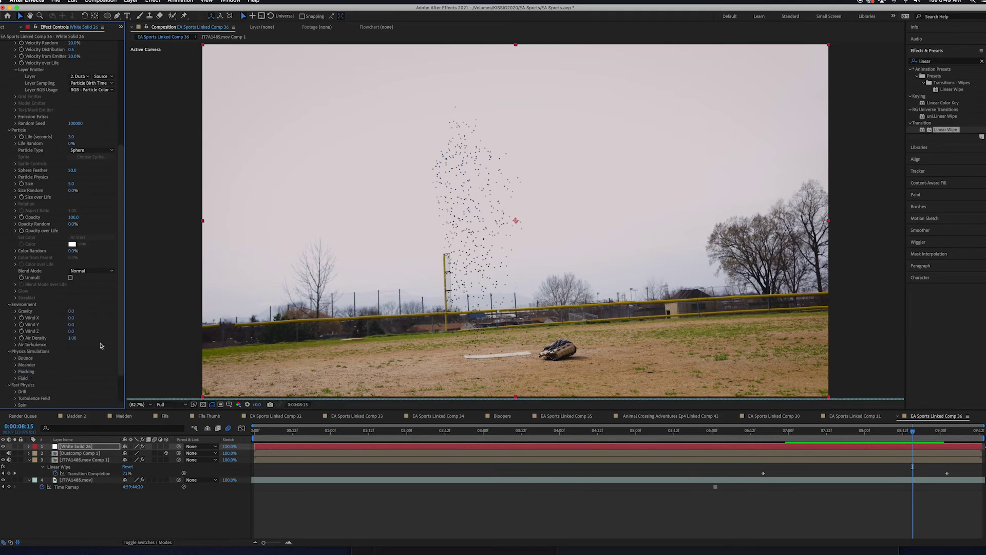
{"action": "left_click", "coordinate": [15, 311]}
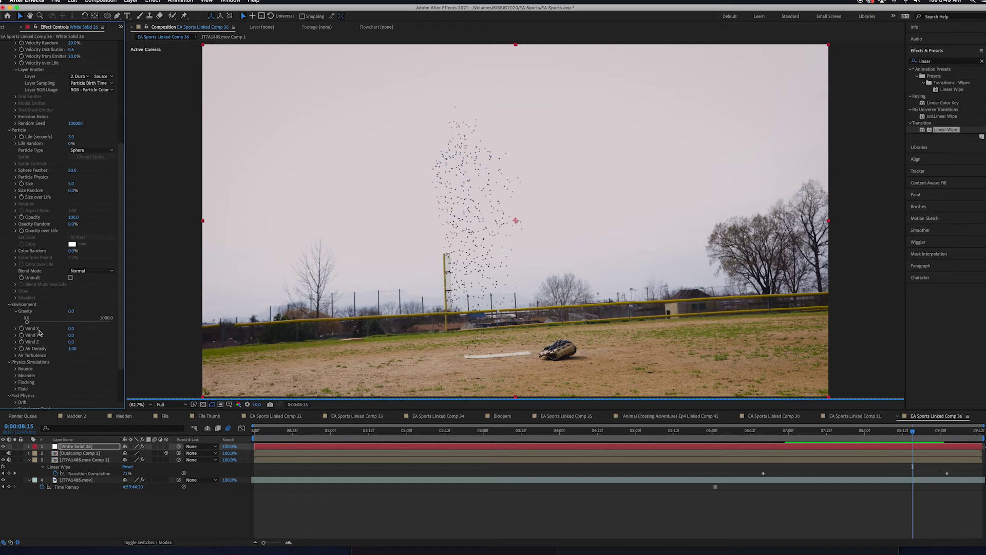
{"action": "left_click_drag", "start_coordinate": [70, 311], "coordinate": [63, 312]}
{"action": "left_click_drag", "start_coordinate": [76, 328], "coordinate": [93, 328]}
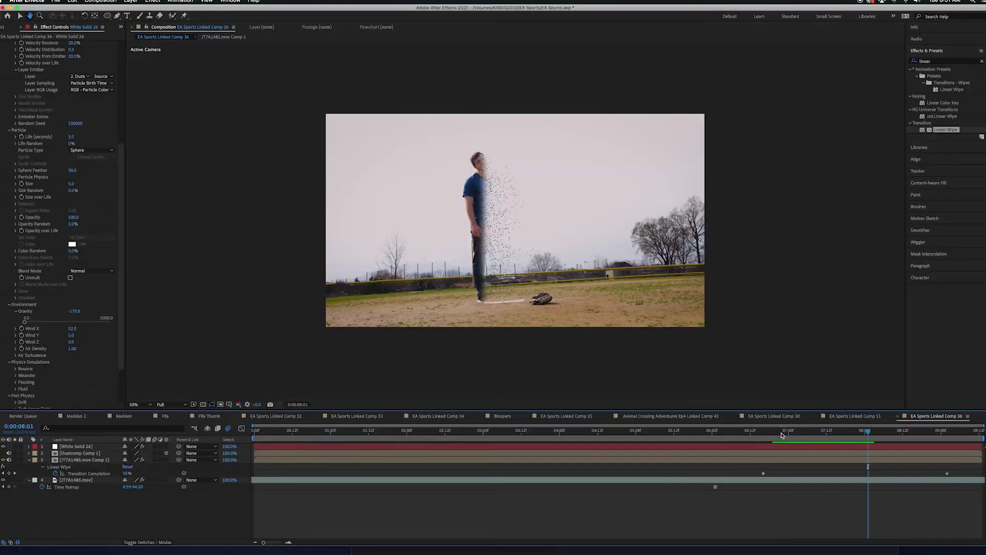
Preview the wind-blown dissolve from 0:00:06:22
{"action": "left_click", "coordinate": [789, 433]}
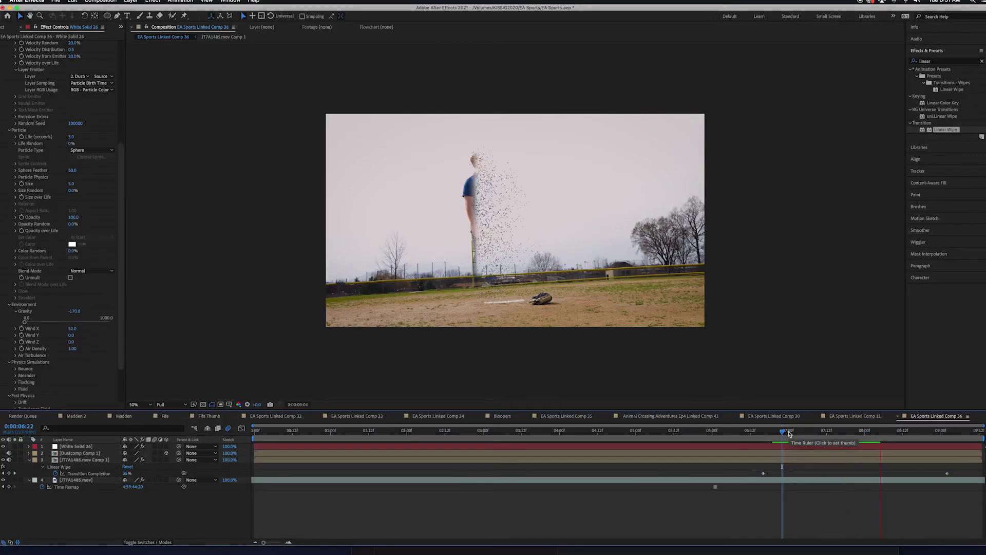
{"action": "key", "text": "space"}
{"action": "key", "text": "space"}
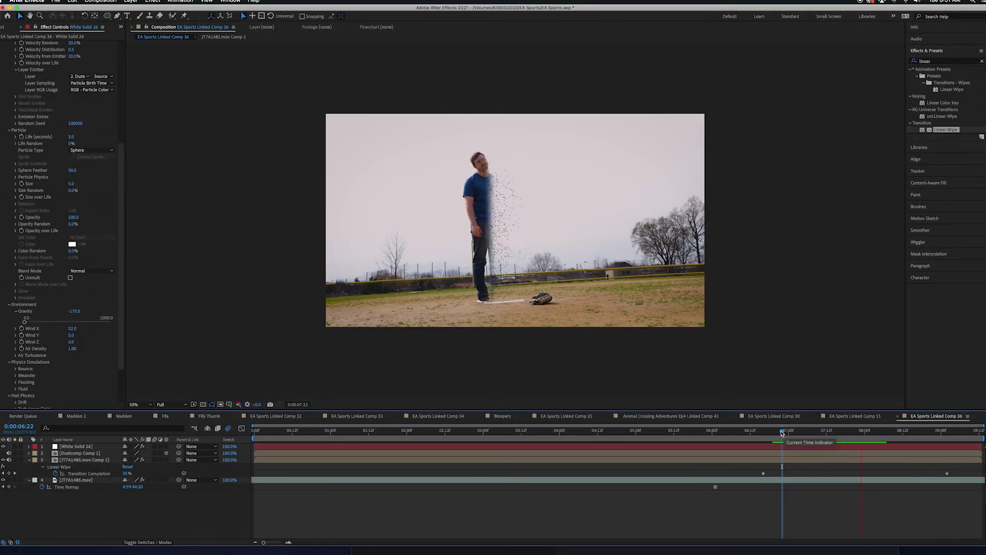
{"action": "key", "text": "space"}
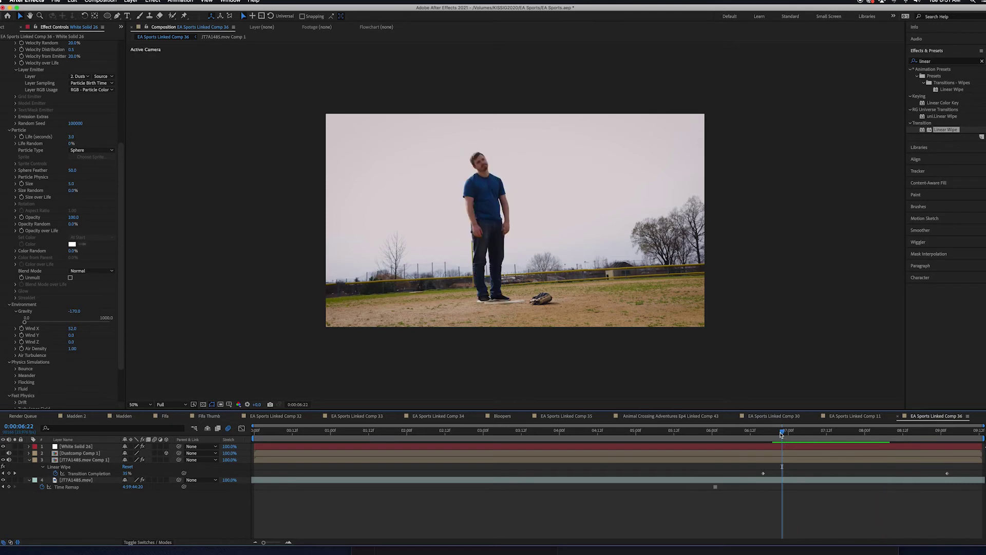
{"action": "key", "text": "space"}
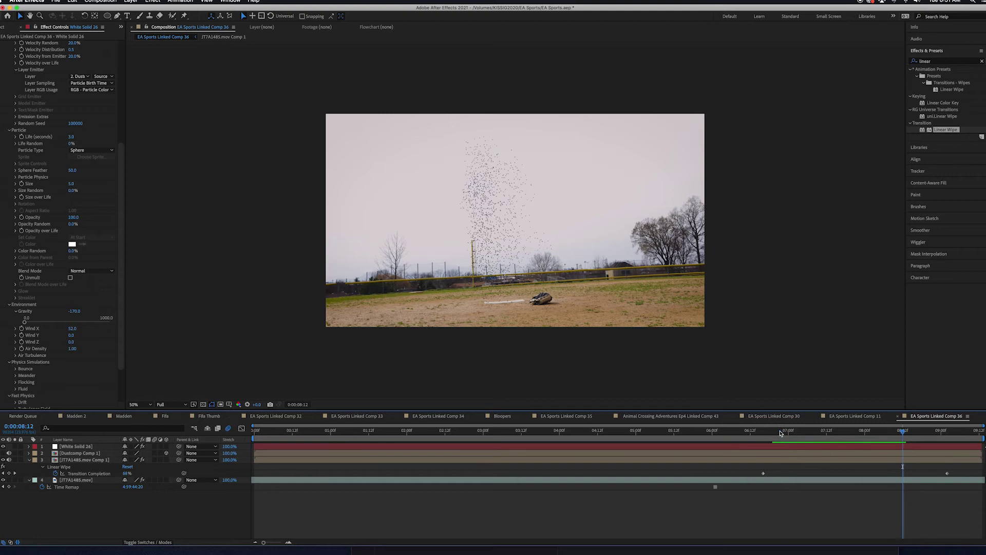
Preview the dissolve again from 0:00:07:10 and from 0:00:07:07
{"action": "left_click_drag", "start_coordinate": [780, 433], "coordinate": [822, 436]}
{"action": "key", "text": "space"}
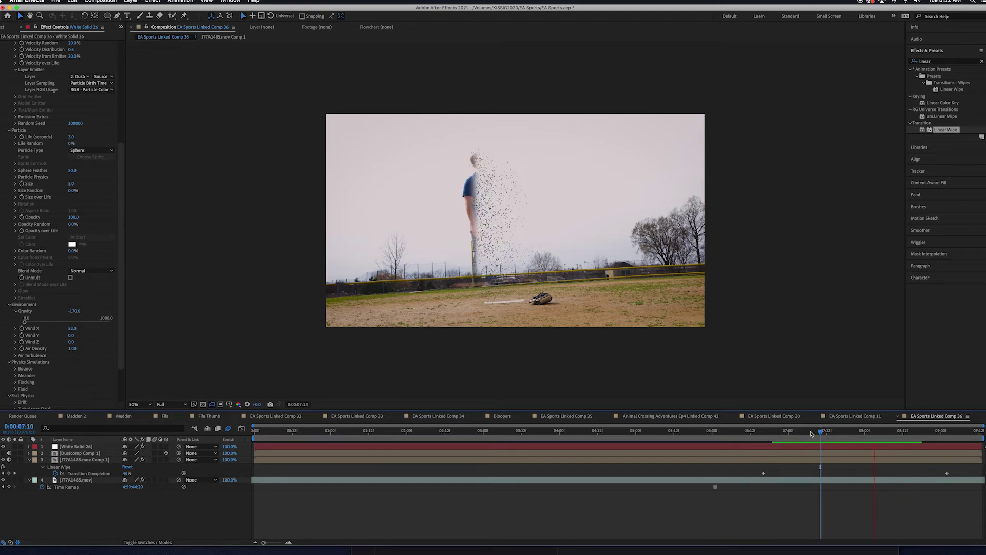
{"action": "key", "text": "space"}
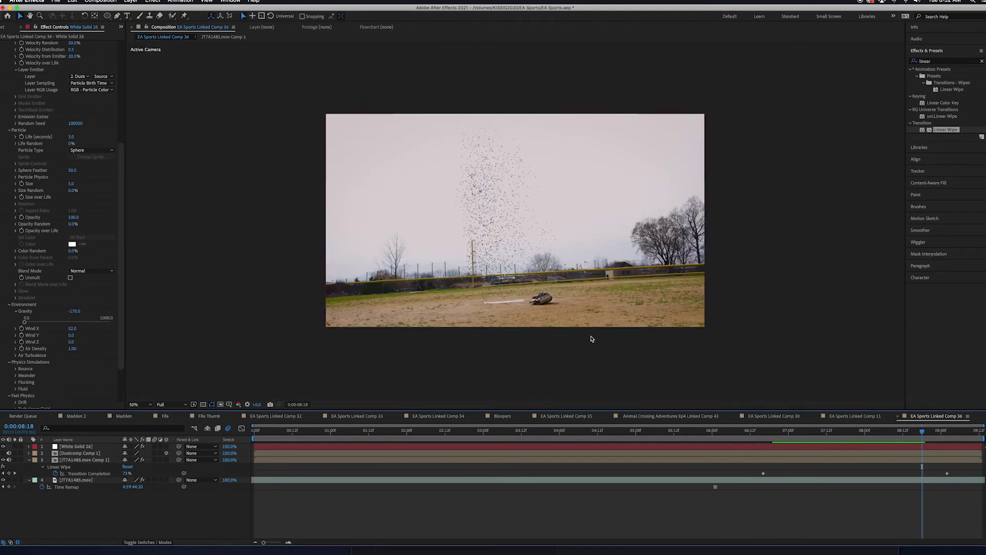
{"action": "left_click", "coordinate": [811, 433]}
{"action": "key", "text": "space"}
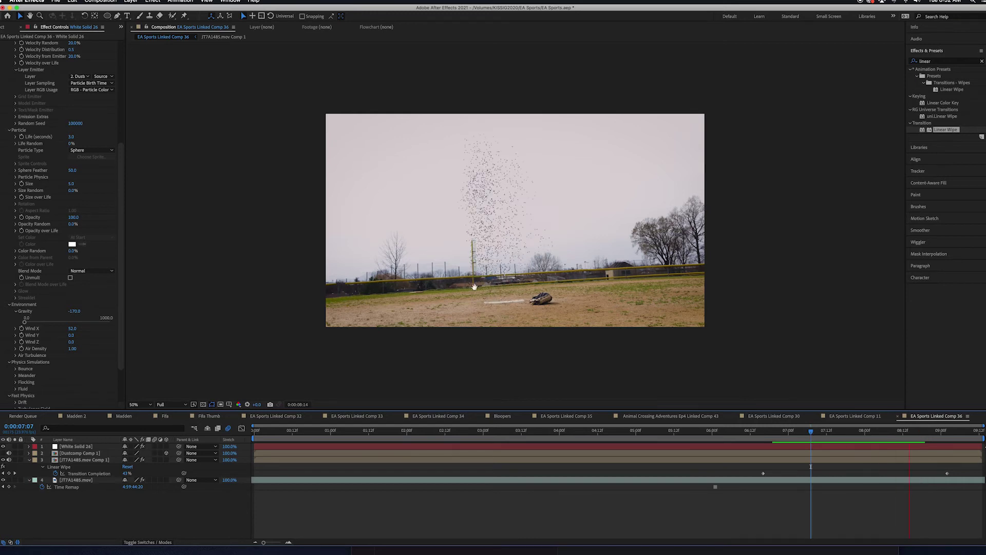
{"action": "key", "text": "space"}
Set the white solid's Particular particle Size to 7 and Size Random to 39%
{"action": "scroll", "coordinate": [497, 276], "scroll_direction": "up", "scroll_amount": 1}
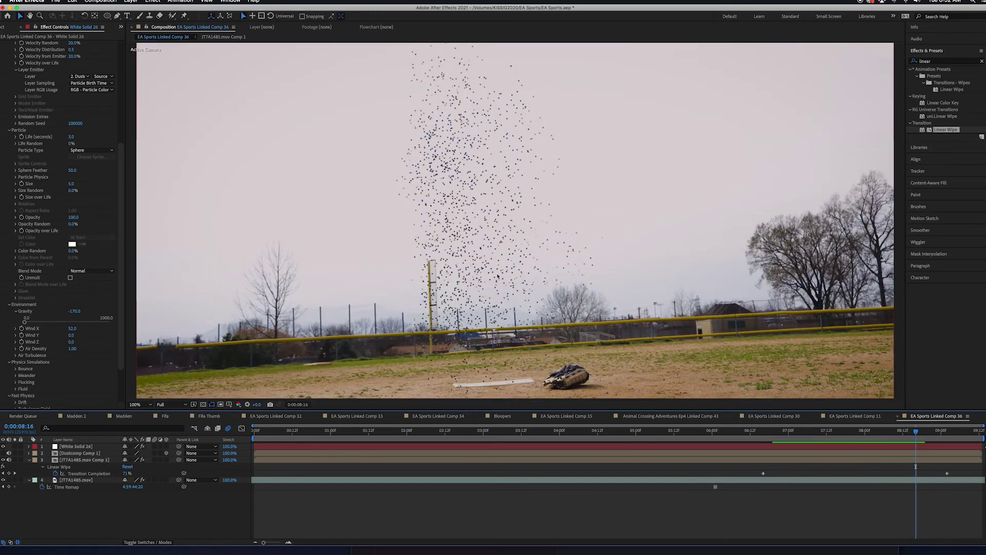
{"action": "key", "text": "comma"}
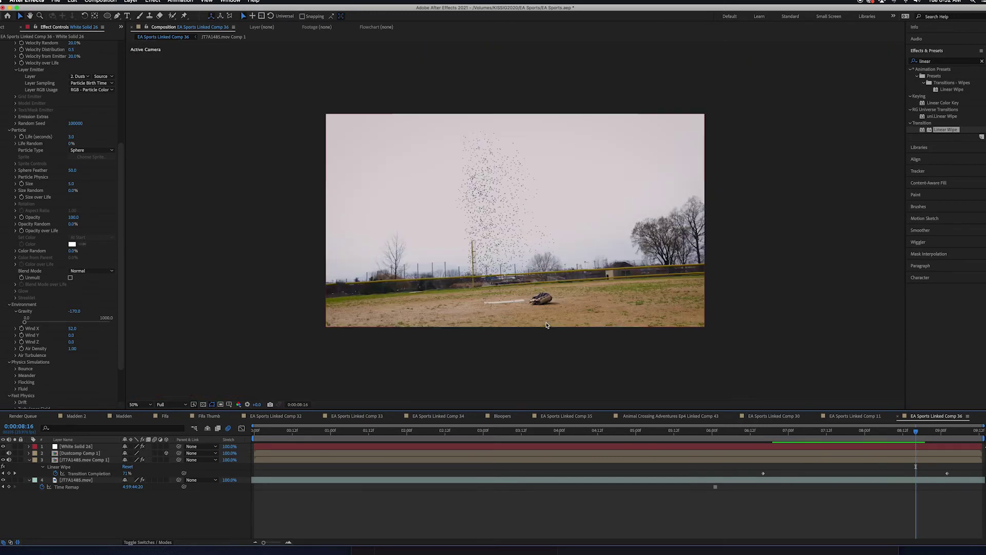
{"action": "key", "text": "period"}
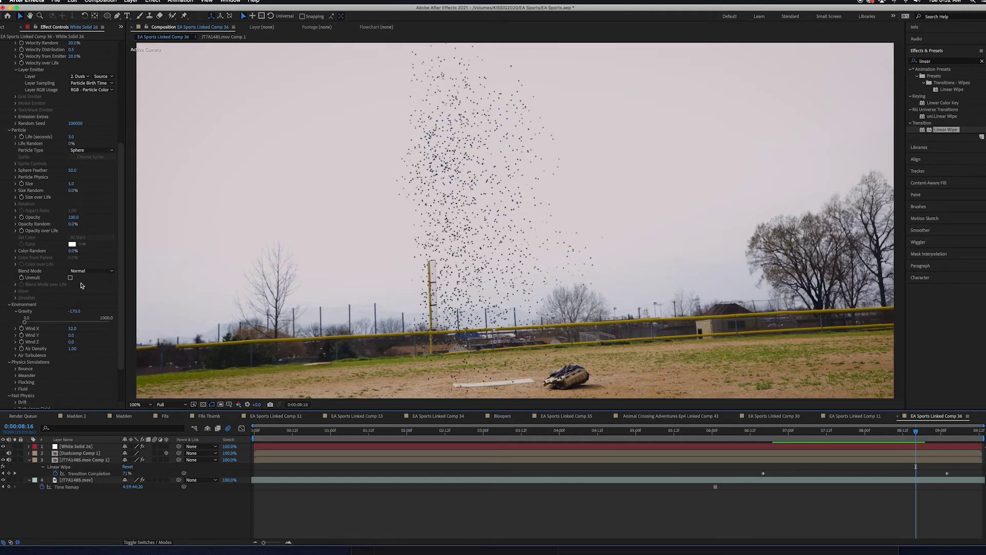
{"action": "left_click_drag", "start_coordinate": [122, 289], "coordinate": [122, 232]}
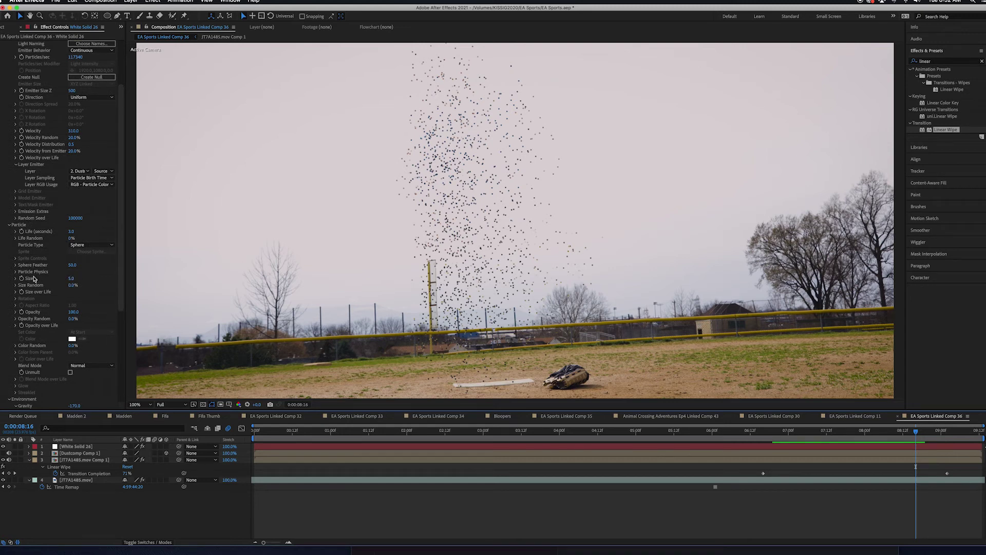
{"action": "left_click_drag", "start_coordinate": [72, 281], "coordinate": [89, 286]}
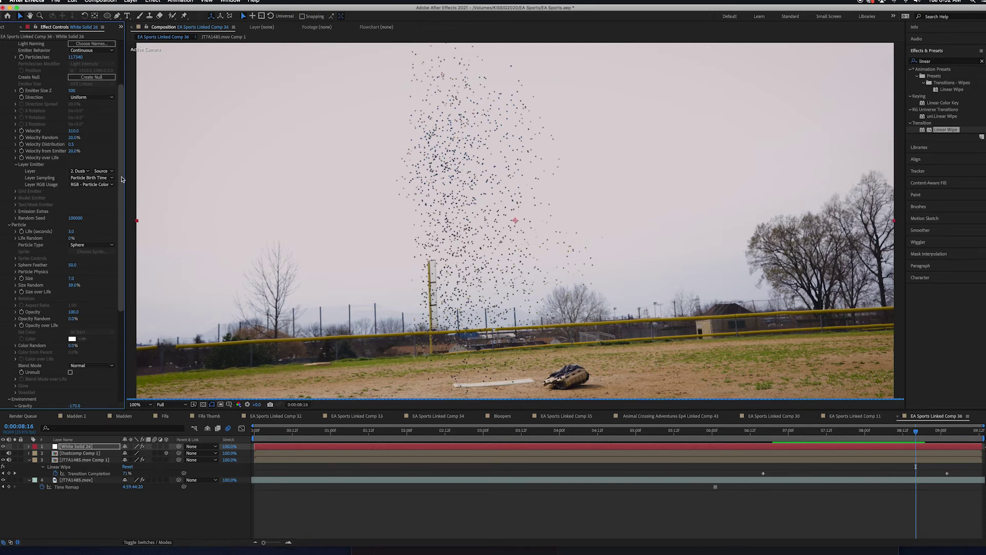
Raise the Particular emitter's Velocity Random to 59%
{"action": "scroll", "coordinate": [74, 220], "scroll_direction": "up", "scroll_amount": 5}
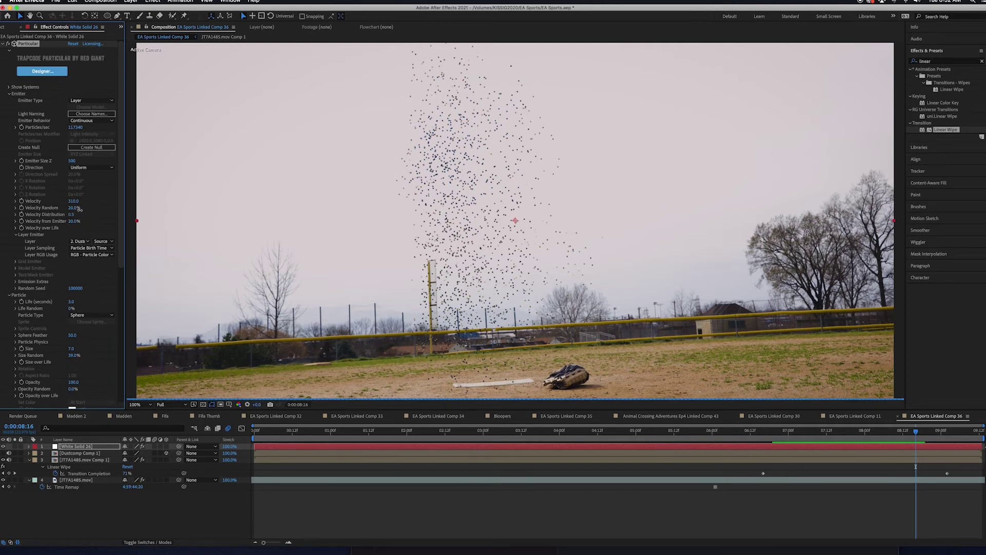
{"action": "left_click_drag", "start_coordinate": [89, 208], "coordinate": [90, 209]}
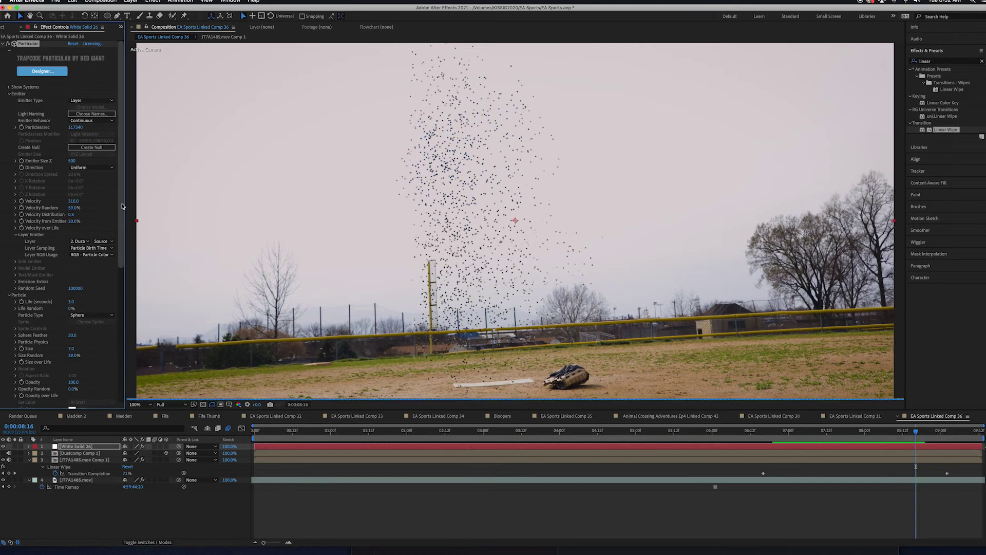
{"action": "left_click_drag", "start_coordinate": [121, 207], "coordinate": [120, 281]}
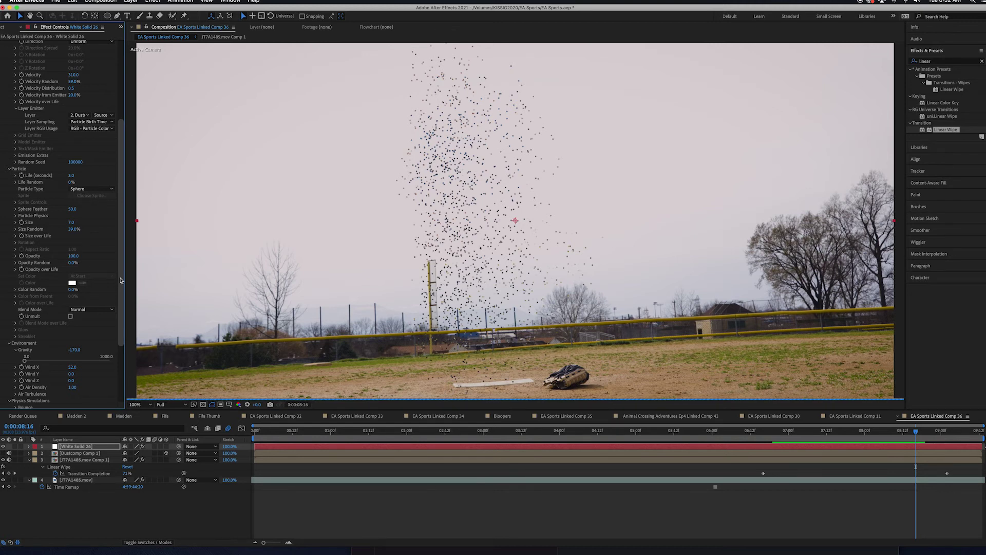
{"action": "left_click_drag", "start_coordinate": [121, 280], "coordinate": [122, 329]}
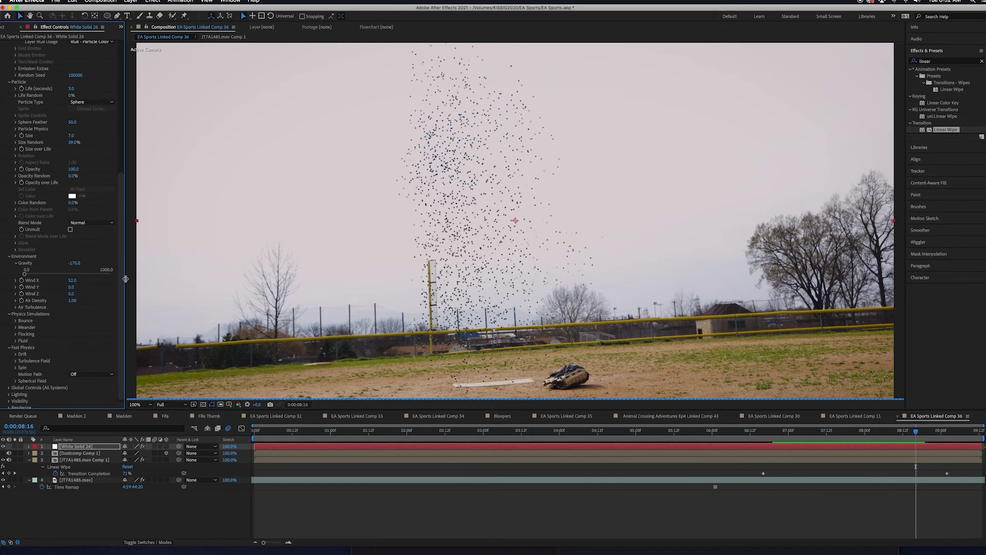
{"action": "scroll", "coordinate": [116, 313], "scroll_direction": "down", "scroll_amount": 1}
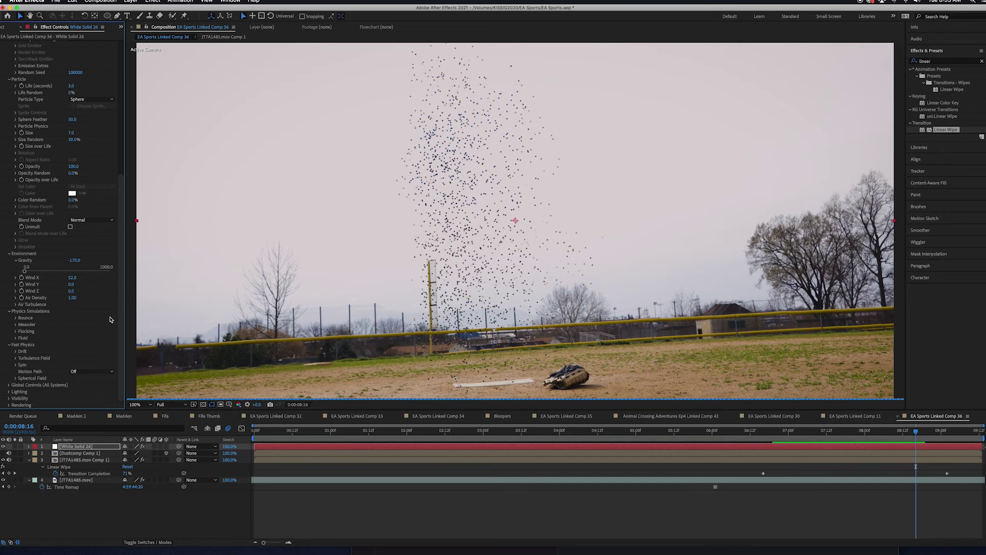
{"action": "left_click_drag", "start_coordinate": [124, 276], "coordinate": [131, 216]}
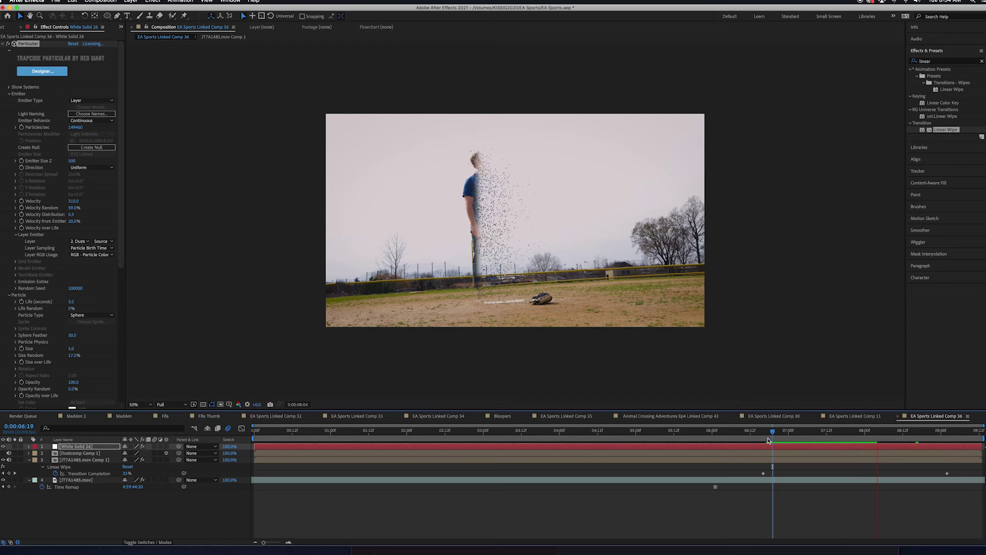
Preview the adjusted particle dissolve from 0:00:06:20 and 0:00:06:21
{"action": "left_click", "coordinate": [775, 436]}
{"action": "left_click", "coordinate": [778, 437]}
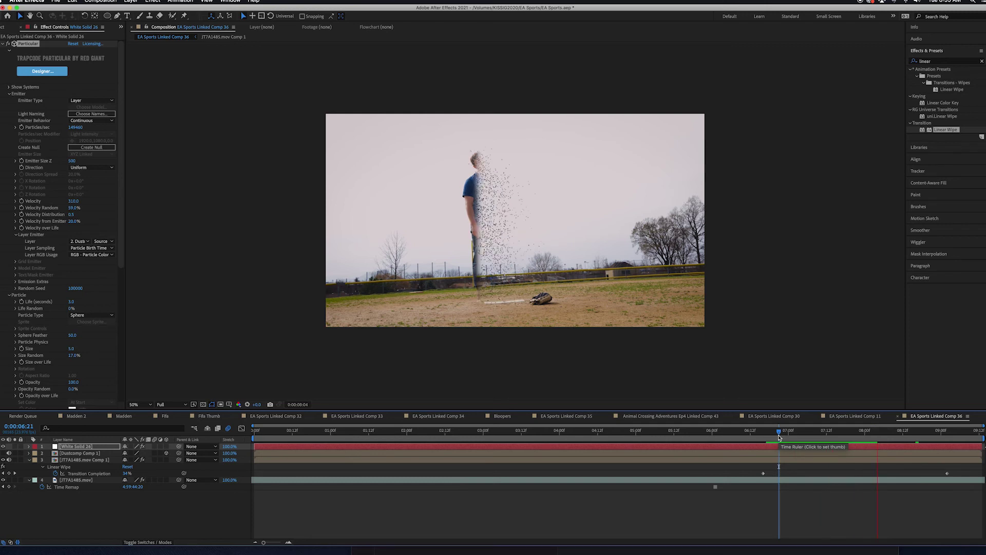
{"action": "left_click", "coordinate": [779, 437]}
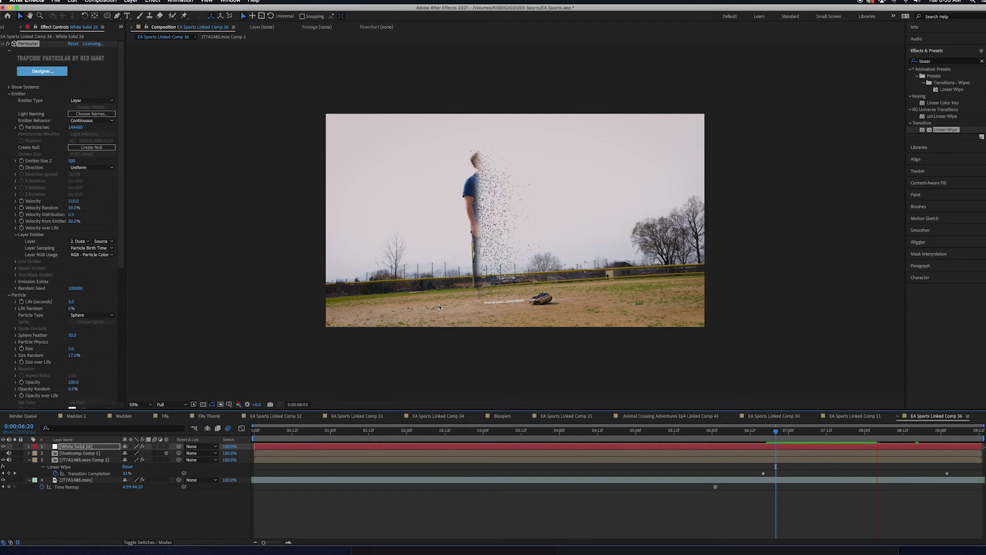
{"action": "key", "text": "space"}
In the white solid's Particular Rendering settings, switch Motion Blur from Comp Settings to On
{"action": "key", "text": "period"}
{"action": "left_click_drag", "start_coordinate": [122, 218], "coordinate": [112, 416]}
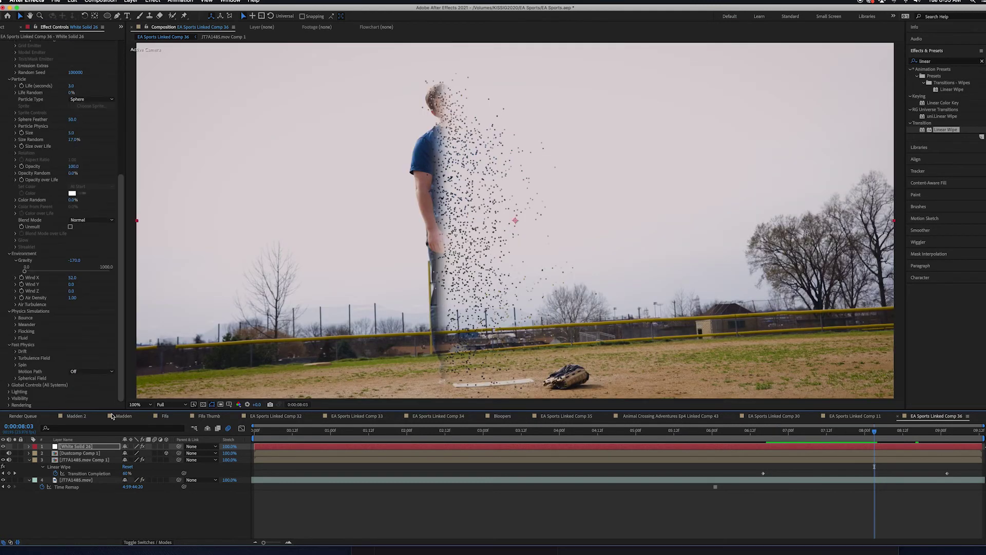
{"action": "left_click", "coordinate": [8, 405]}
{"action": "scroll", "coordinate": [31, 360], "scroll_direction": "down", "scroll_amount": 2}
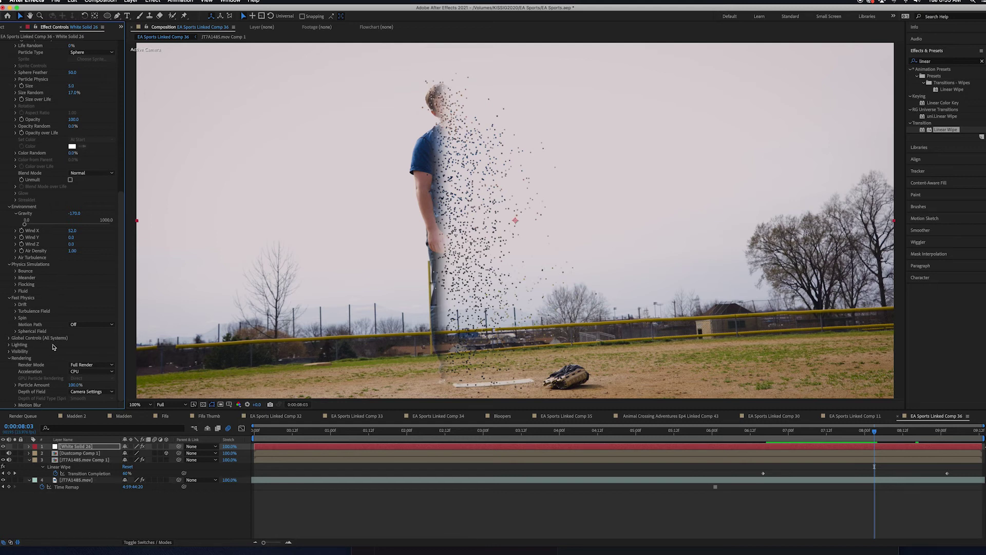
{"action": "left_click", "coordinate": [12, 405]}
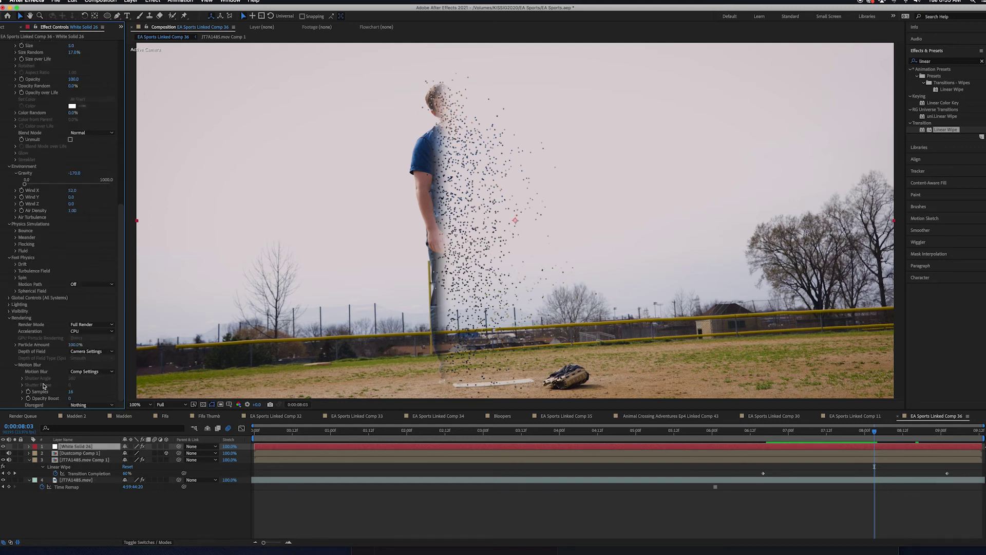
{"action": "left_click", "coordinate": [92, 371]}
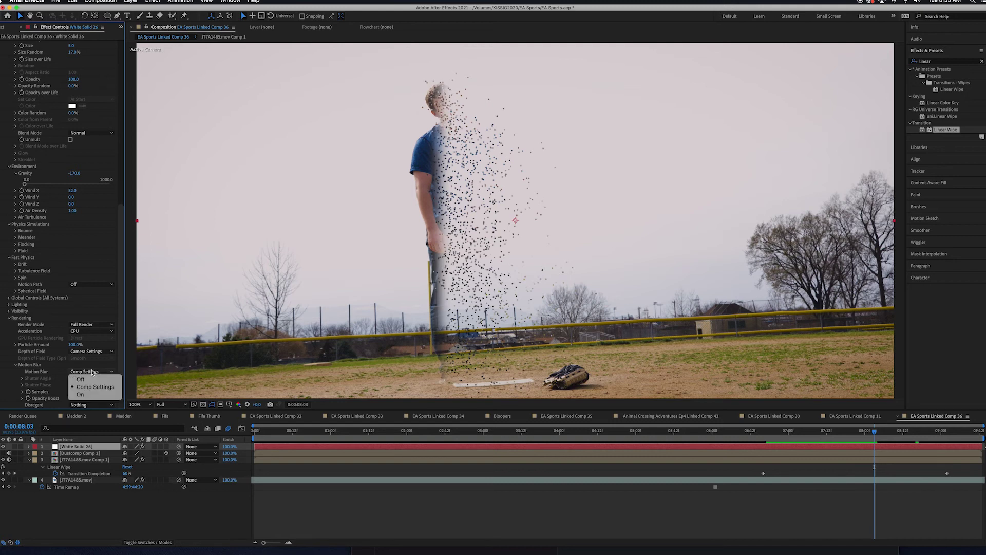
{"action": "left_click", "coordinate": [83, 396]}
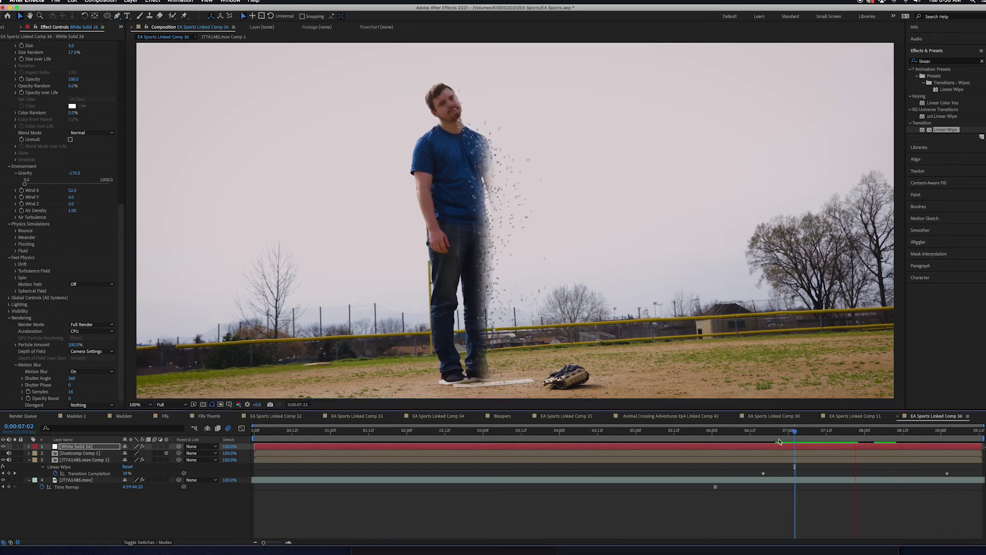
Preview the motion-blurred particles from 0:00:07:02
{"action": "key", "text": "space"}
{"action": "key", "text": "space"}
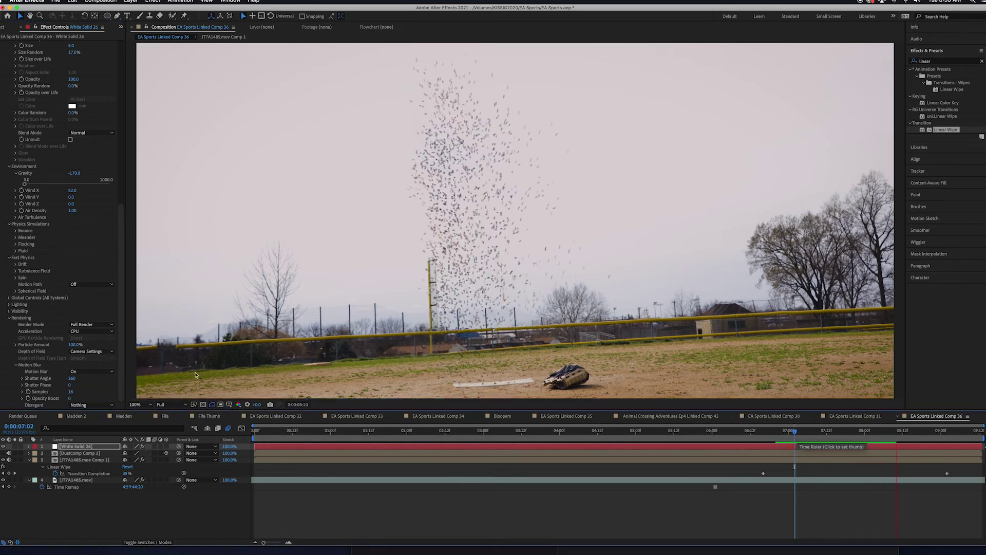
{"action": "key", "text": "space"}
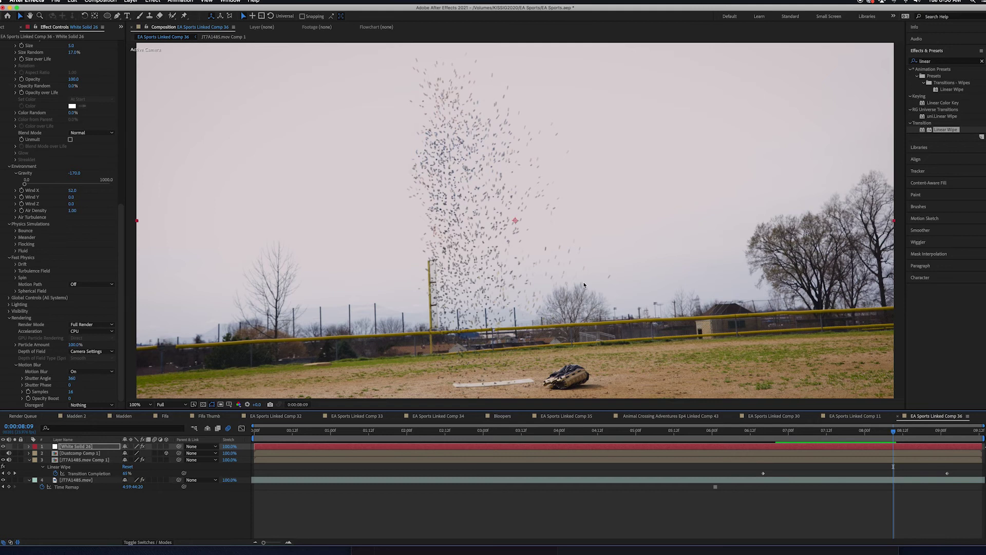
Inspect the particle streaks up close at 0:00:08:09 and lower the Motion Blur's Shutter Angle to 128
{"action": "scroll", "coordinate": [584, 285], "scroll_direction": "up", "scroll_amount": 1}
{"action": "scroll", "coordinate": [575, 287], "scroll_direction": "down", "scroll_amount": 1}
{"action": "key", "text": "period"}
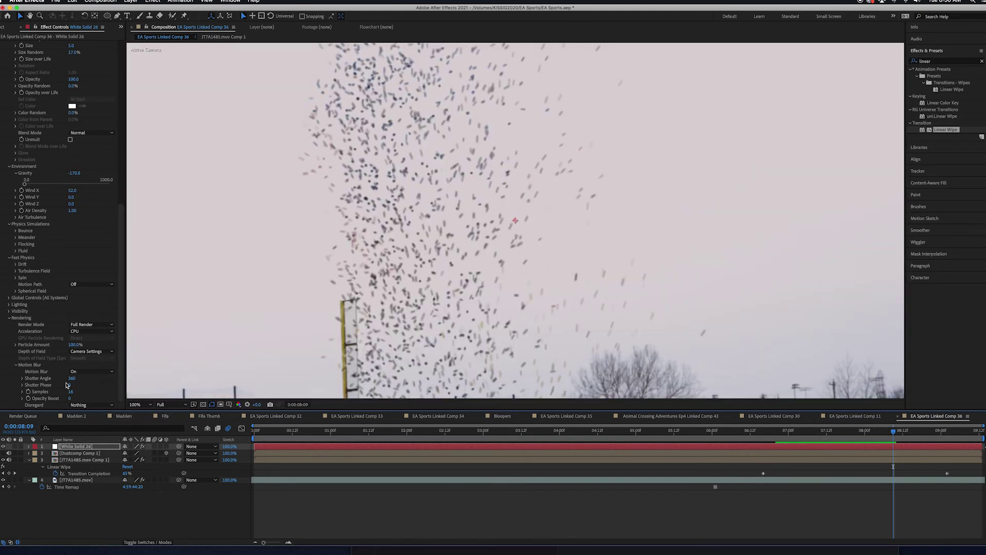
{"action": "left_click_drag", "start_coordinate": [71, 378], "coordinate": [46, 382]}
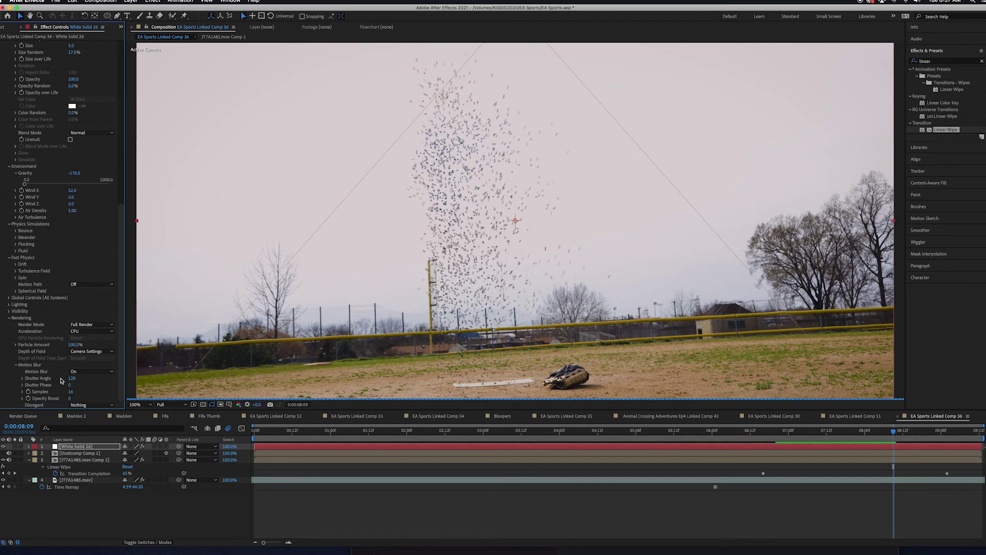
Inspect the particles' motion blur up close at 0:00:08:09 and preview the dissolve from 0:00:06:21 and 0:00:06:20
{"action": "scroll", "coordinate": [573, 320], "scroll_direction": "up", "scroll_amount": 1}
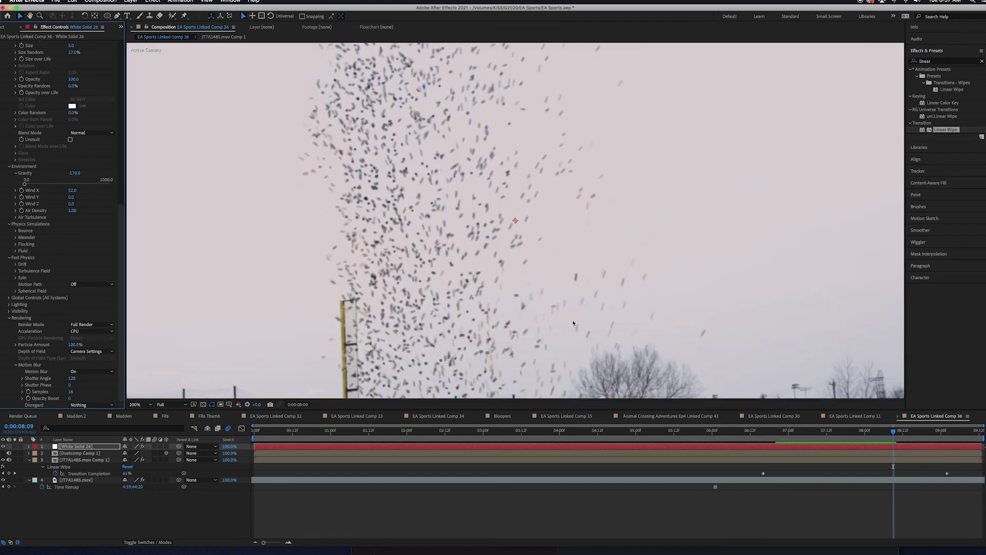
{"action": "scroll", "coordinate": [574, 321], "scroll_direction": "down", "scroll_amount": 1}
{"action": "scroll", "coordinate": [559, 298], "scroll_direction": "up", "scroll_amount": 1}
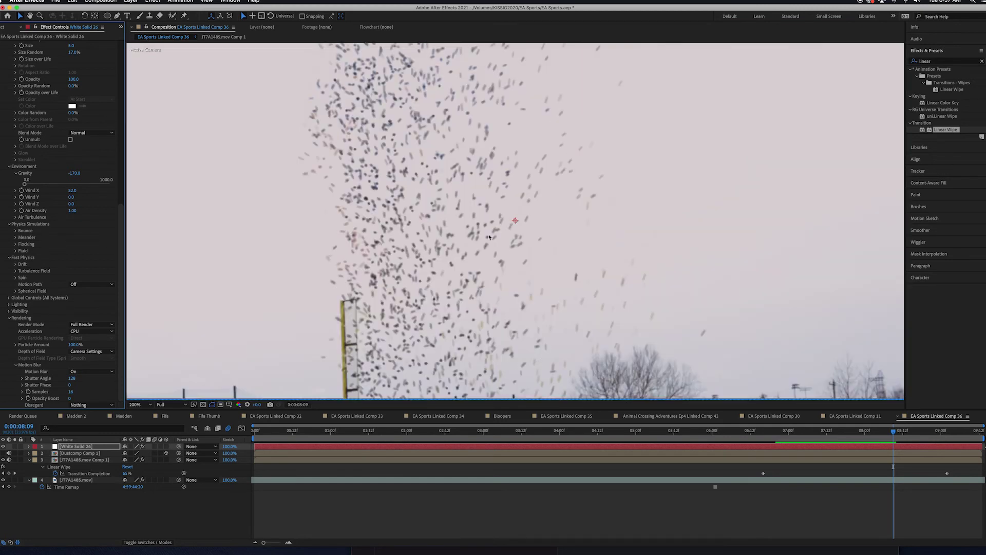
{"action": "key", "text": "comma"}
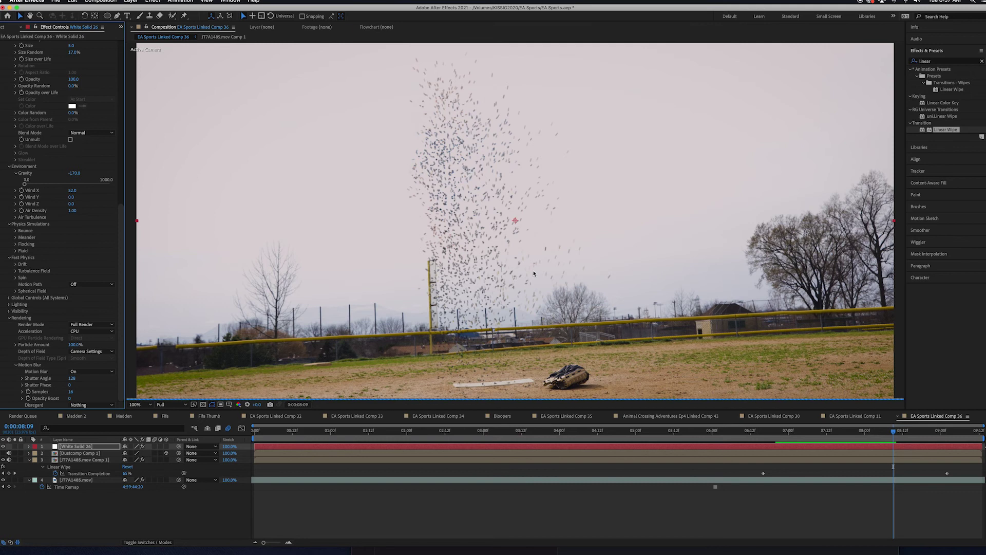
{"action": "key", "text": "comma"}
{"action": "left_click", "coordinate": [779, 436]}
{"action": "key", "text": "space"}
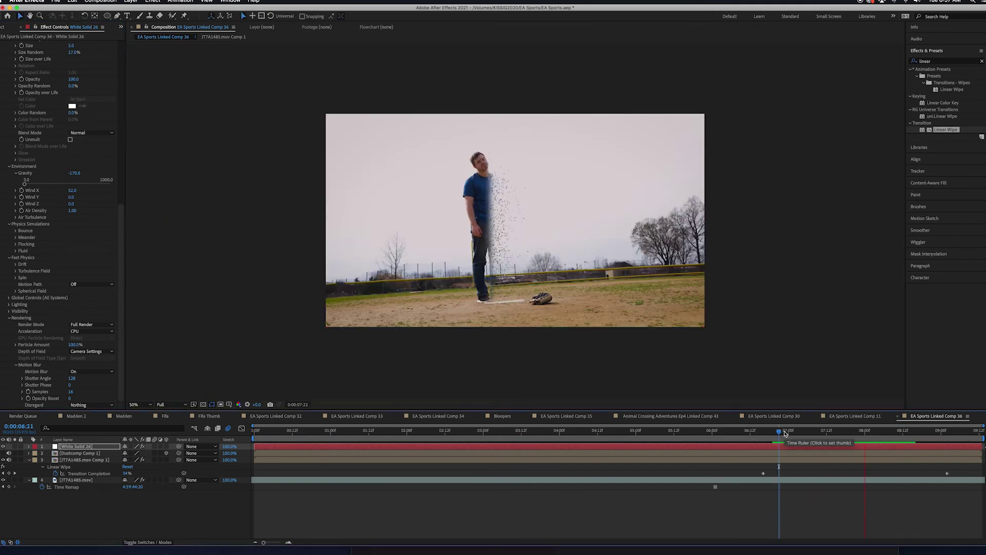
{"action": "key", "text": "space"}
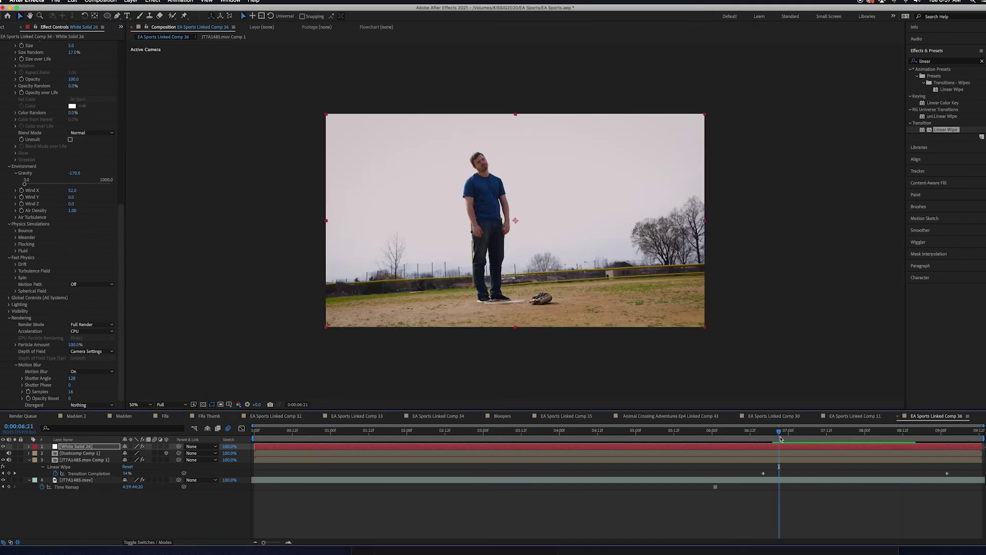
{"action": "key", "text": "space"}
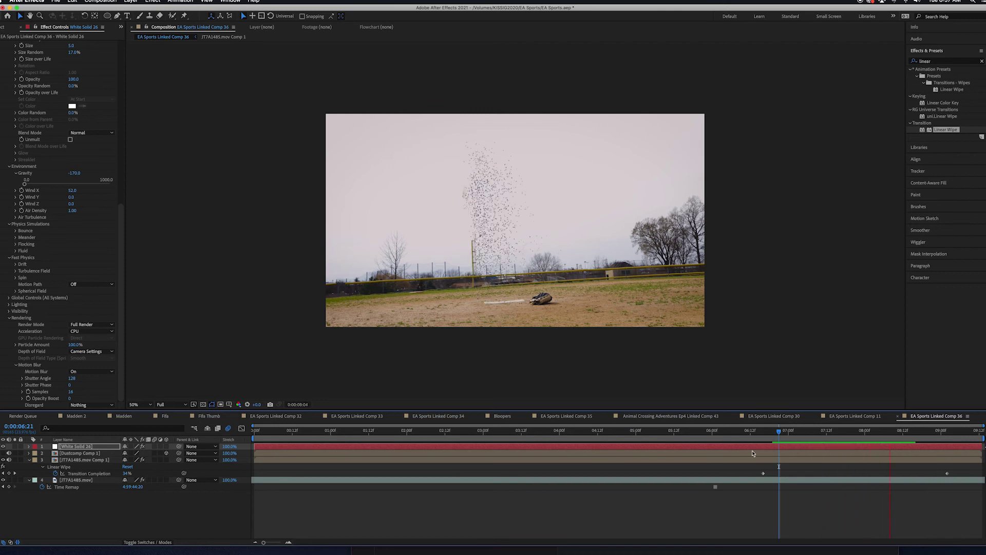
{"action": "left_click", "coordinate": [775, 434]}
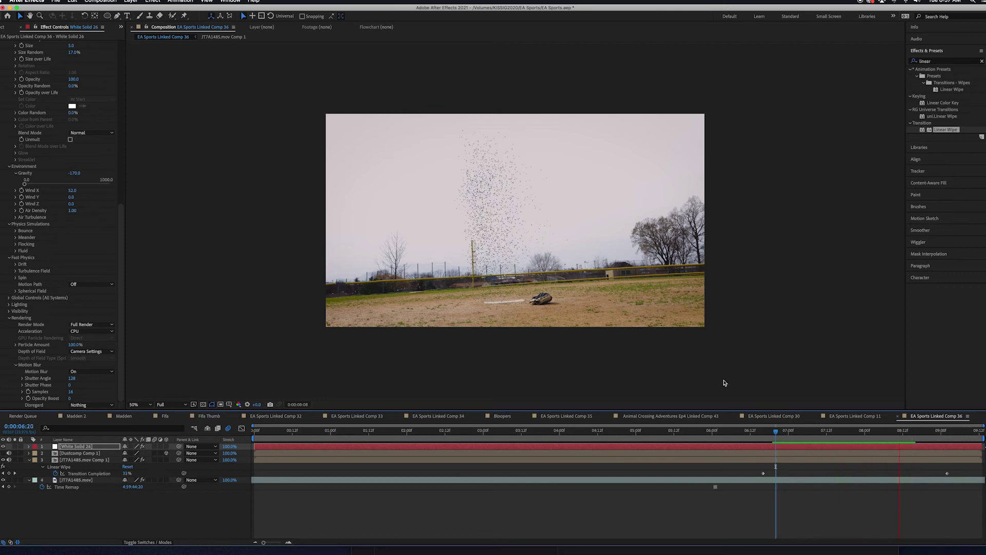
{"action": "key", "text": "space"}
Apply the Tint effect to the JT7A1485.mov Comp 1 layer at 0:00:07:17
{"action": "left_click_drag", "start_coordinate": [787, 434], "coordinate": [840, 438]}
{"action": "left_click", "coordinate": [821, 434]}
{"action": "key", "text": "slash"}
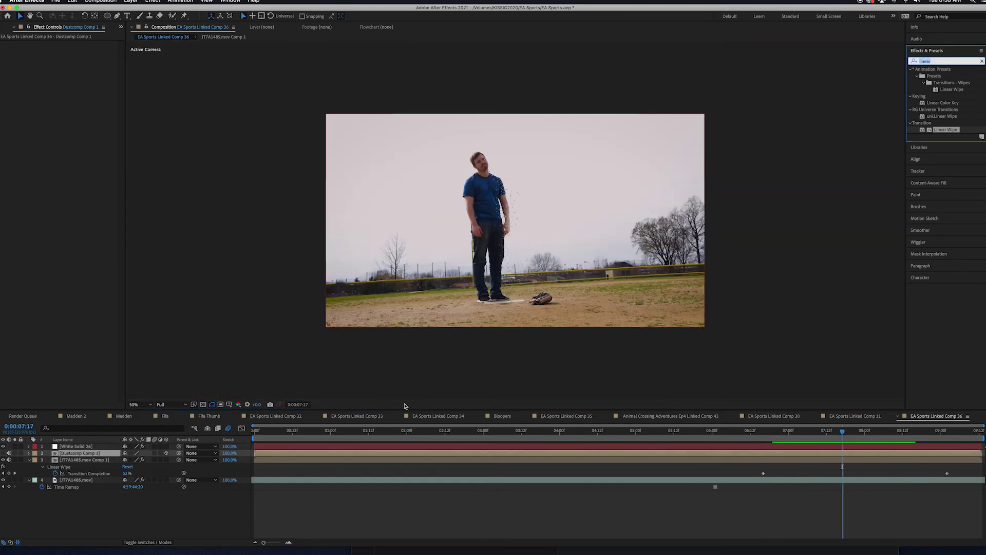
{"action": "left_click", "coordinate": [96, 460]}
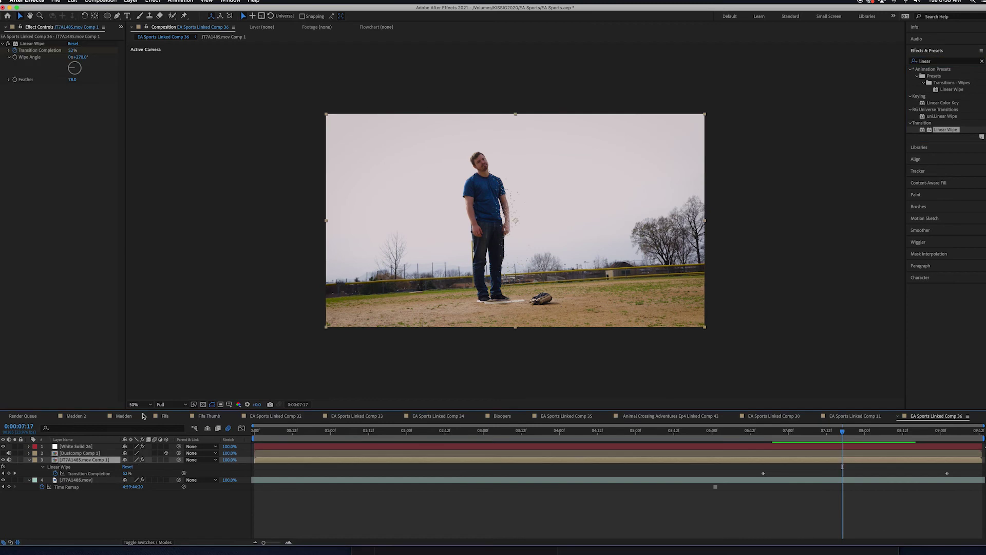
{"action": "left_click", "coordinate": [941, 57]}
{"action": "double_click", "coordinate": [942, 62]}
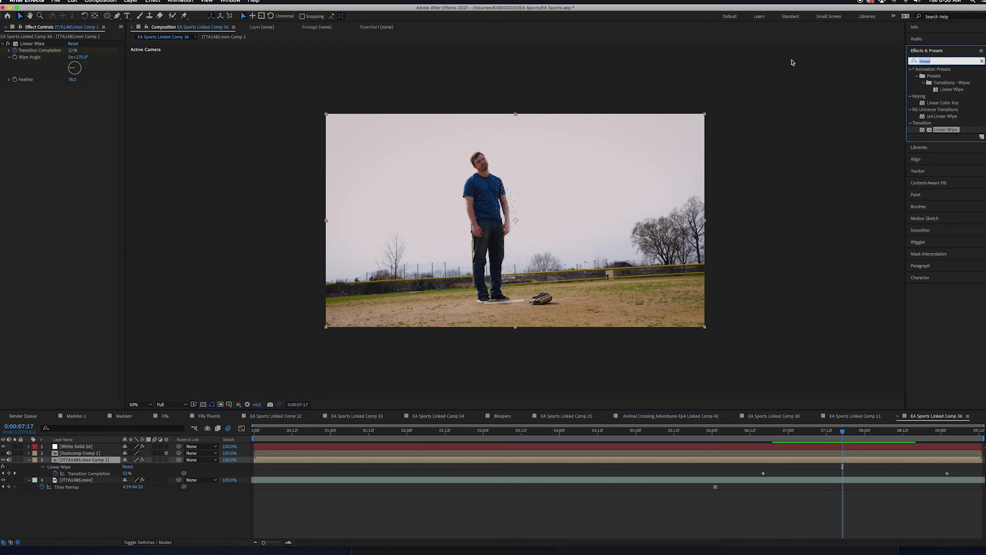
{"action": "type", "text": "tint"}
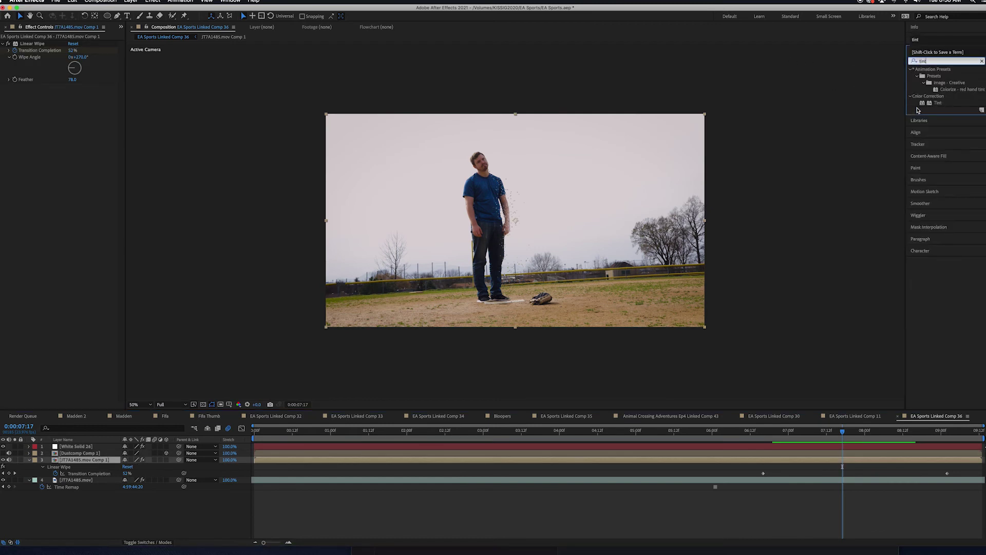
{"action": "left_click_drag", "start_coordinate": [940, 105], "coordinate": [79, 464]}
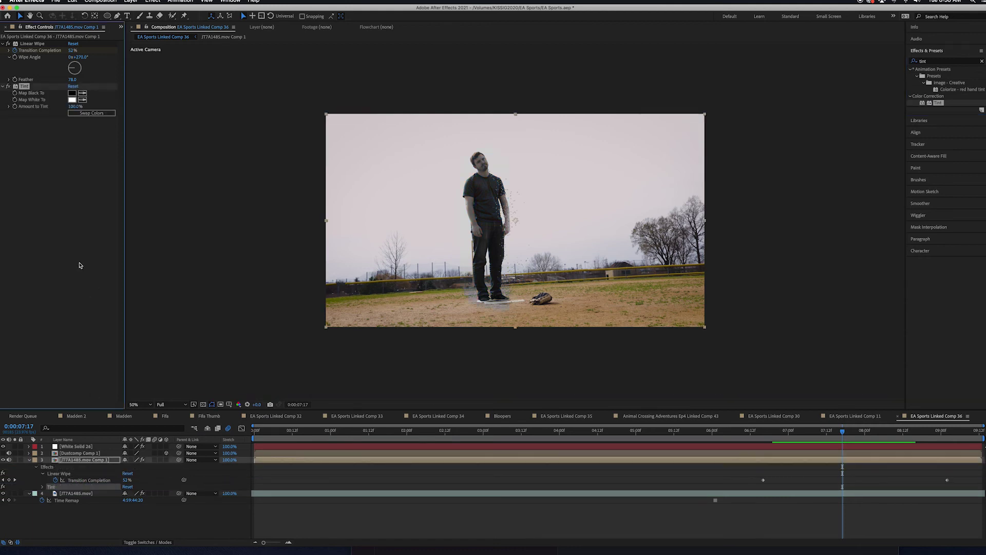
Map the Tint's white to the pale cream FAEEDA and lower its Amount to Tint
{"action": "left_click", "coordinate": [72, 100]}
{"action": "left_click", "coordinate": [511, 394]}
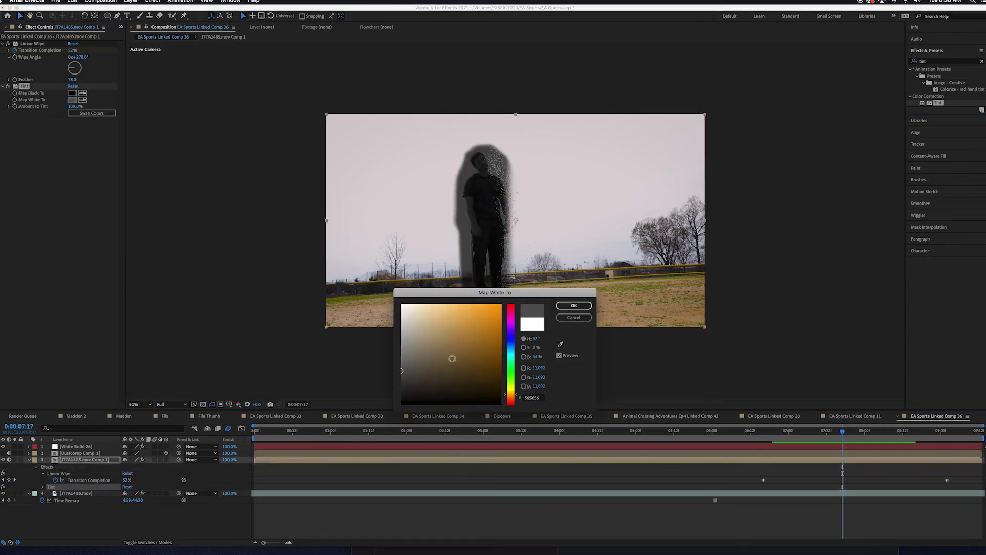
{"action": "left_click", "coordinate": [421, 305]}
{"action": "left_click", "coordinate": [414, 306]}
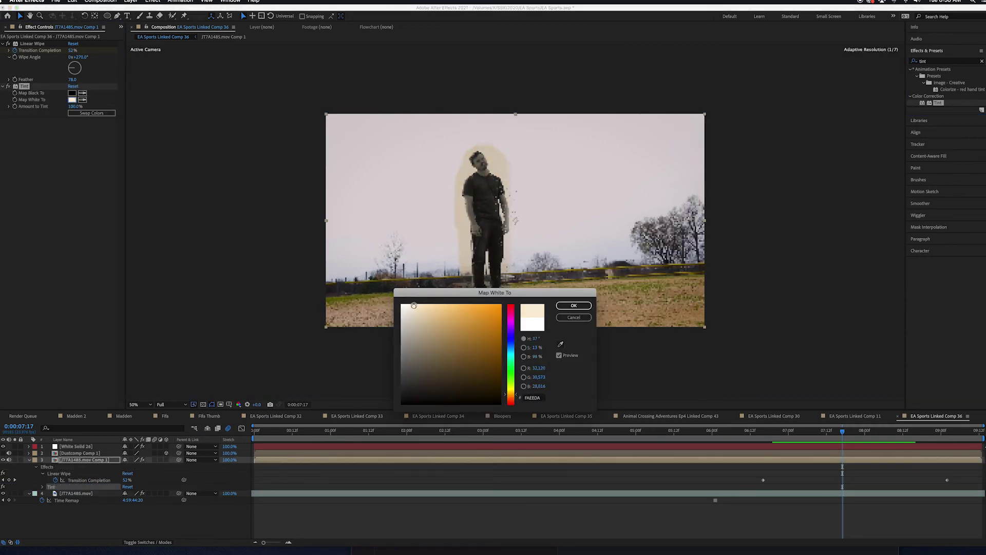
{"action": "left_click", "coordinate": [574, 305]}
{"action": "left_click_drag", "start_coordinate": [75, 106], "coordinate": [55, 107]}
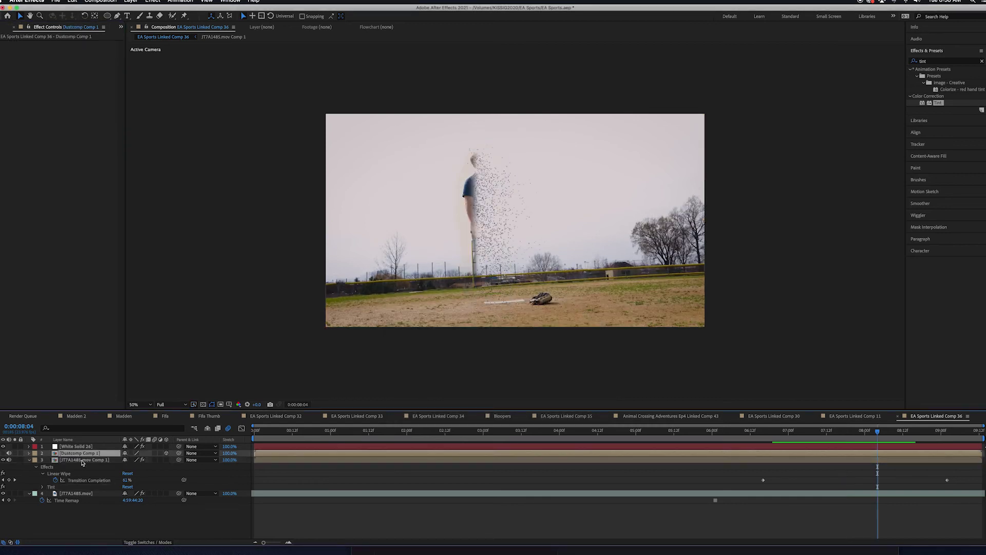
Inside Dustcomp Comp 1, map the Dustcomp layer's Tint white to the warm cream FFF3DA
{"action": "left_click", "coordinate": [81, 460]}
{"action": "left_click", "coordinate": [81, 454]}
{"action": "double_click", "coordinate": [81, 454]}
{"action": "key", "text": "slash"}
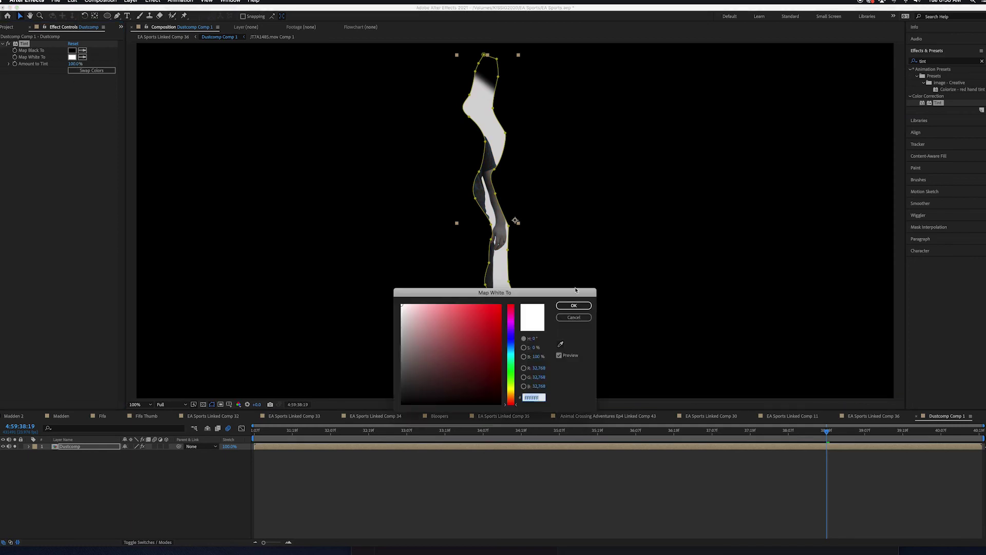
{"action": "left_click_drag", "start_coordinate": [517, 382], "coordinate": [514, 394]}
{"action": "left_click", "coordinate": [416, 303]}
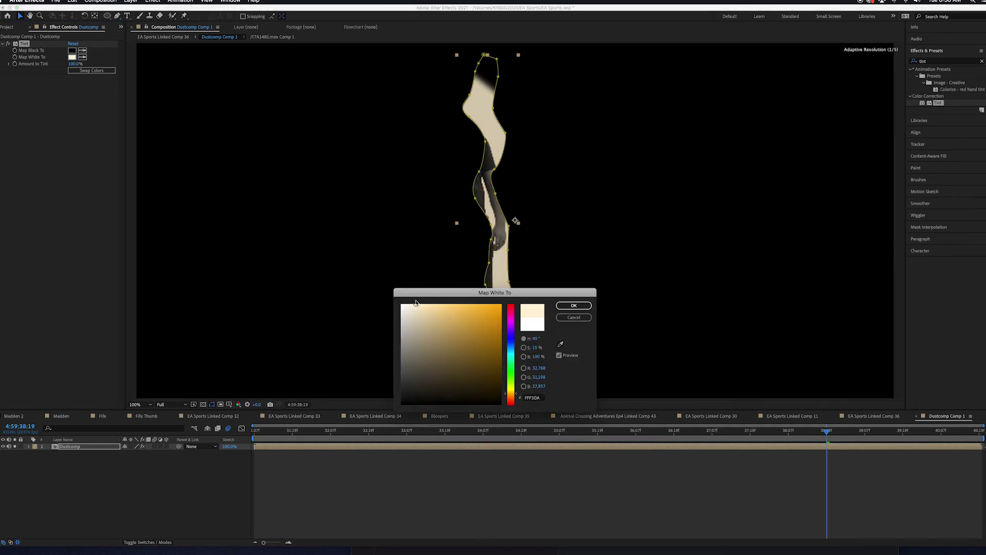
{"action": "left_click", "coordinate": [573, 305]}
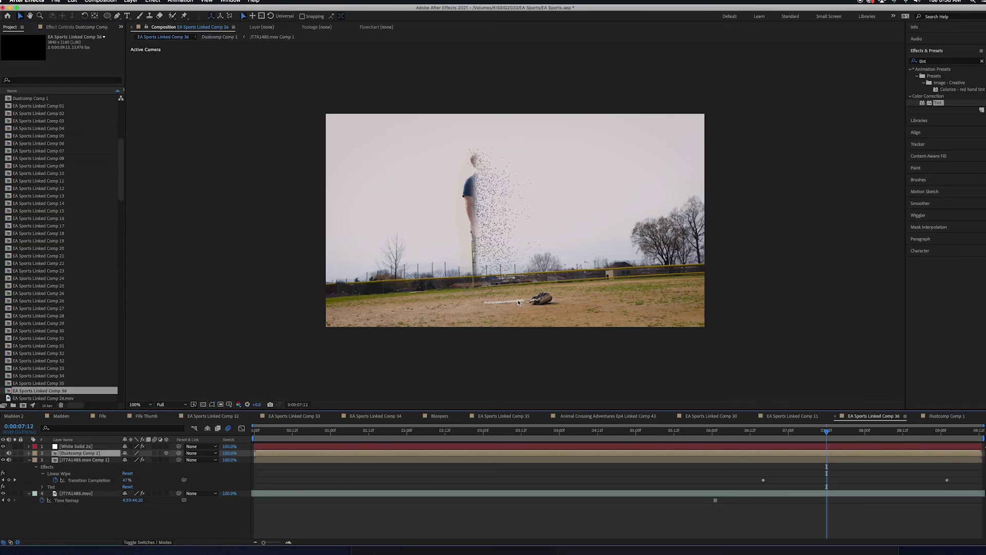
Find Dust_Wave_04.mov among the project's dust footage and add it to EA Sports Linked Comp 36
{"action": "left_click", "coordinate": [820, 434]}
{"action": "left_click_drag", "start_coordinate": [821, 436], "coordinate": [823, 436]}
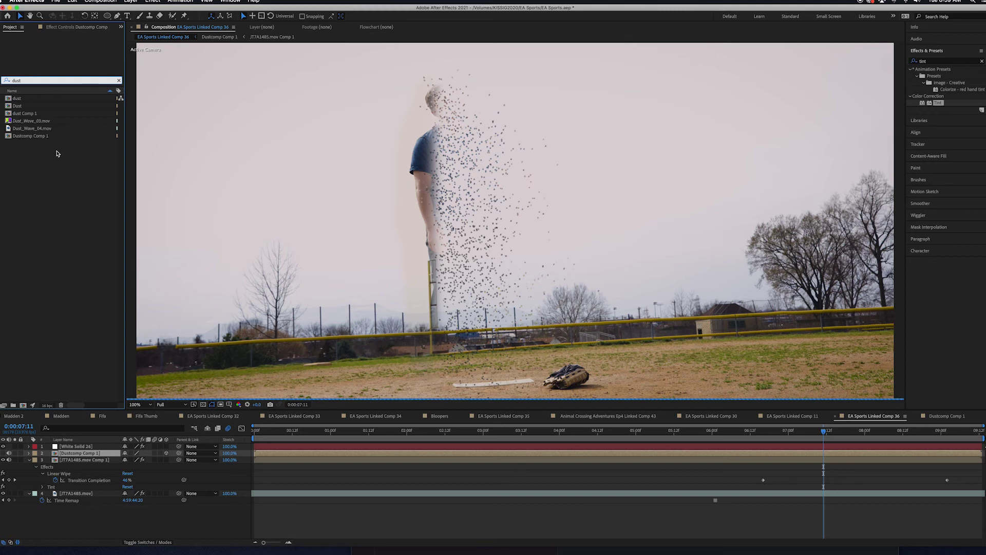
{"action": "left_click_drag", "start_coordinate": [31, 128], "coordinate": [534, 261]}
{"action": "key", "text": "comma"}
{"action": "key", "text": "comma"}
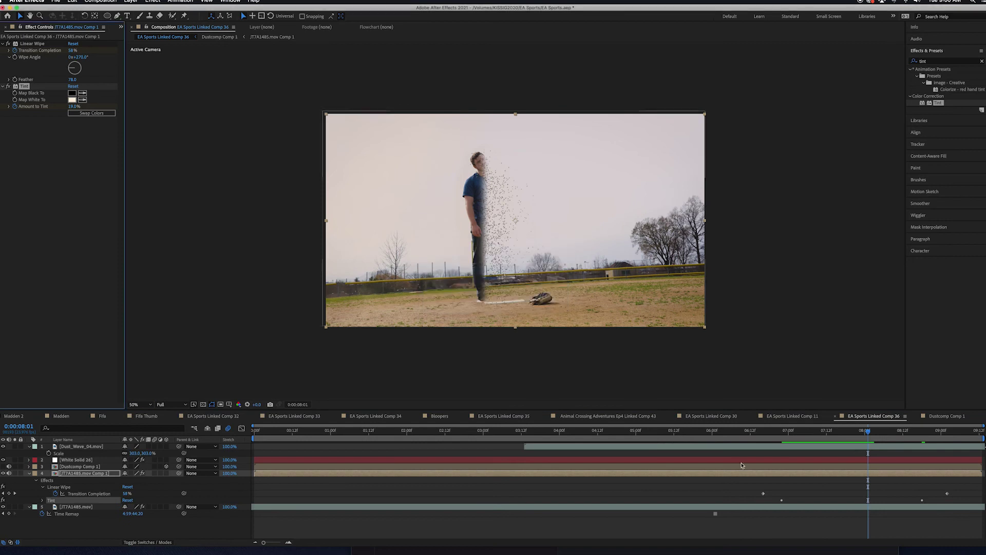
Solo Dust_Wave_04.mov to shift it later and mirror it horizontally at about -309% by 332% scale, then restore the full view
{"action": "left_click", "coordinate": [15, 446]}
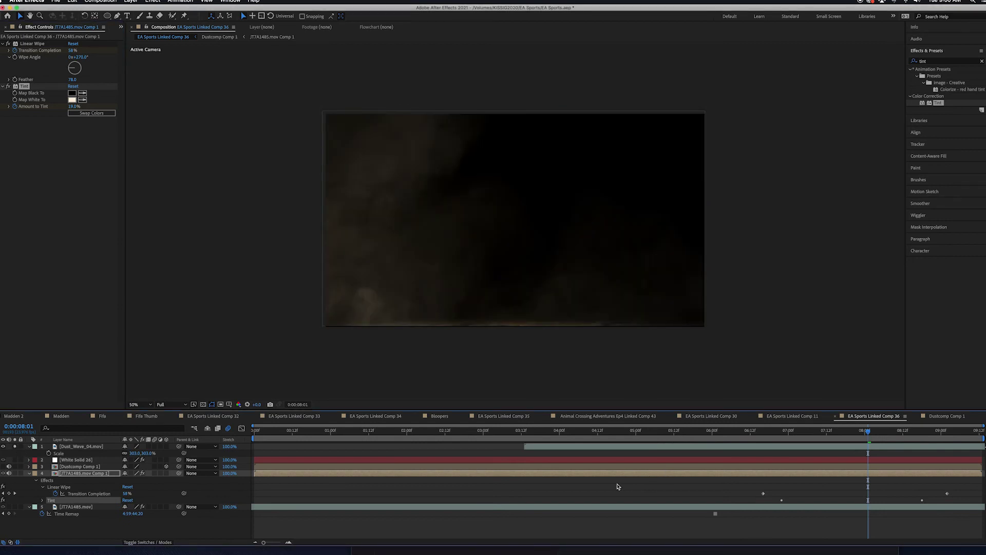
{"action": "left_click_drag", "start_coordinate": [568, 446], "coordinate": [702, 446]}
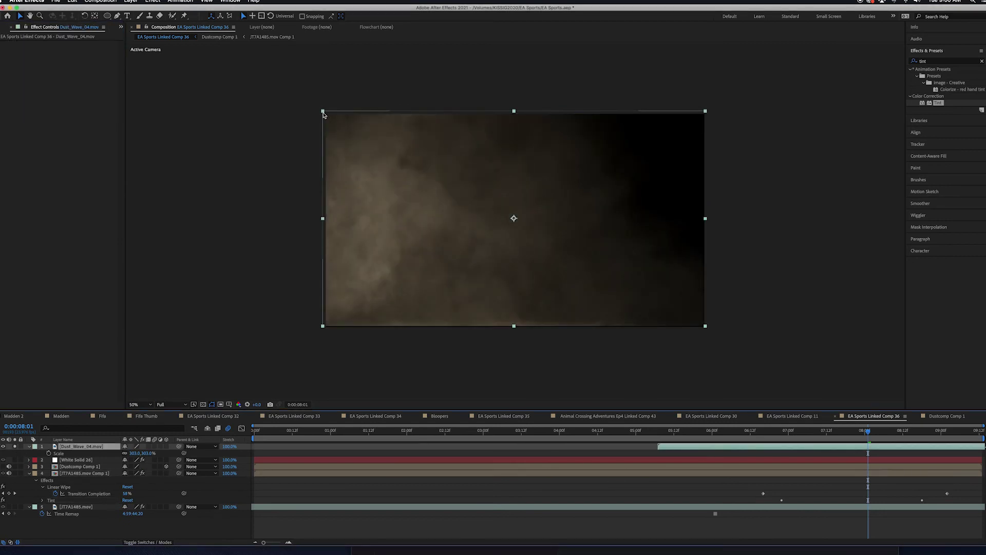
{"action": "left_click_drag", "start_coordinate": [324, 114], "coordinate": [709, 101]}
{"action": "left_click", "coordinate": [785, 431]}
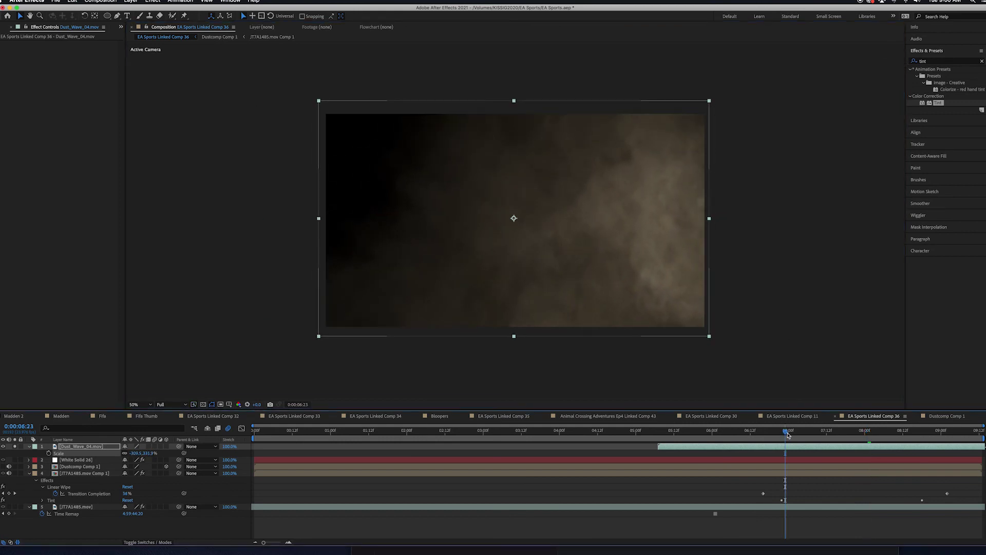
{"action": "left_click", "coordinate": [15, 446]}
{"action": "key", "text": "space"}
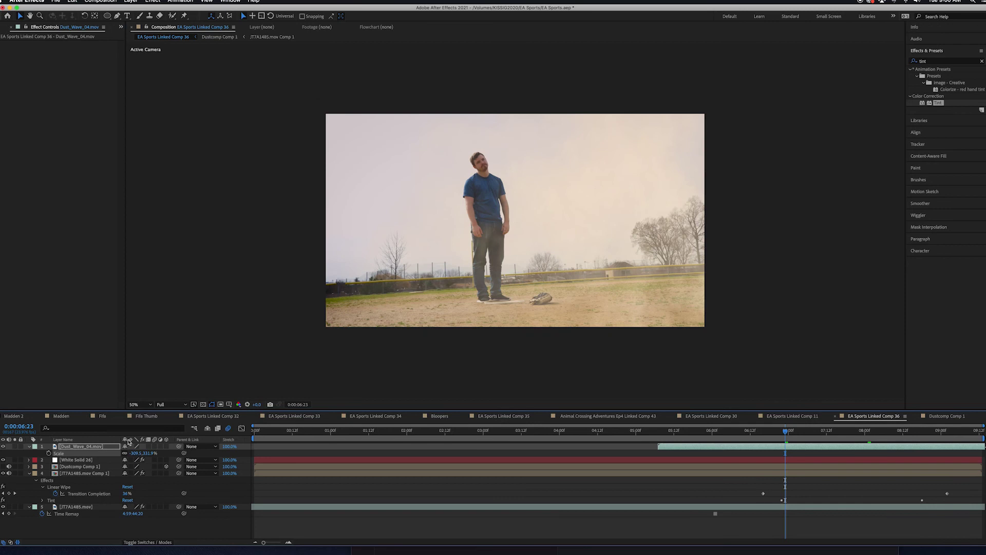
Slide Dust_Wave_04.mov to start at about 0:00:06:01, previewing its timing from 0:00:06:08
{"action": "left_click_drag", "start_coordinate": [678, 445], "coordinate": [752, 451]}
{"action": "left_click", "coordinate": [738, 431]}
{"action": "key", "text": "space"}
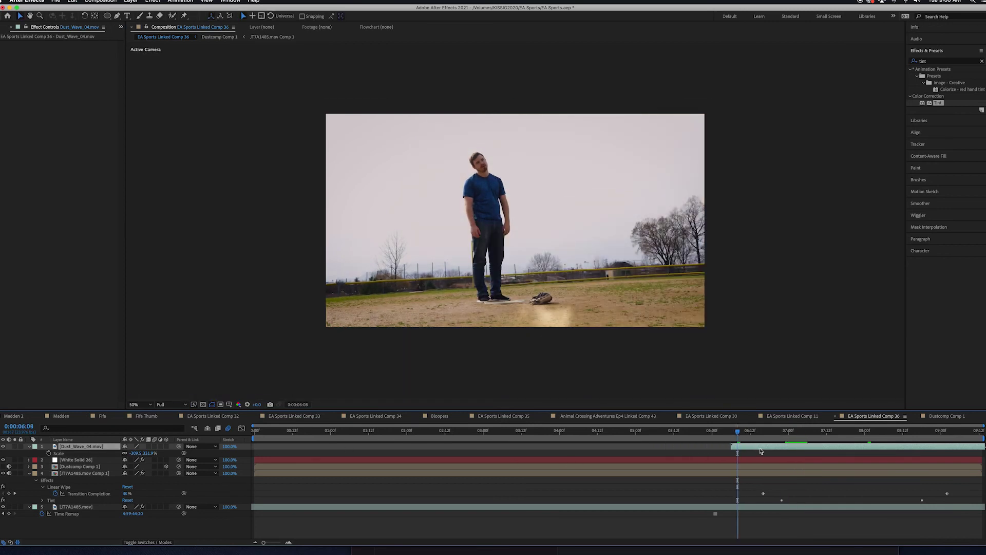
{"action": "key", "text": "space"}
{"action": "left_click", "coordinate": [804, 432]}
{"action": "left_click_drag", "start_coordinate": [767, 449], "coordinate": [751, 450]}
Keyframe Dust_Wave_04.mov's opacity at 100% on 0:00:07:05 and 0% on 0:00:06:19
{"action": "key", "text": "t"}
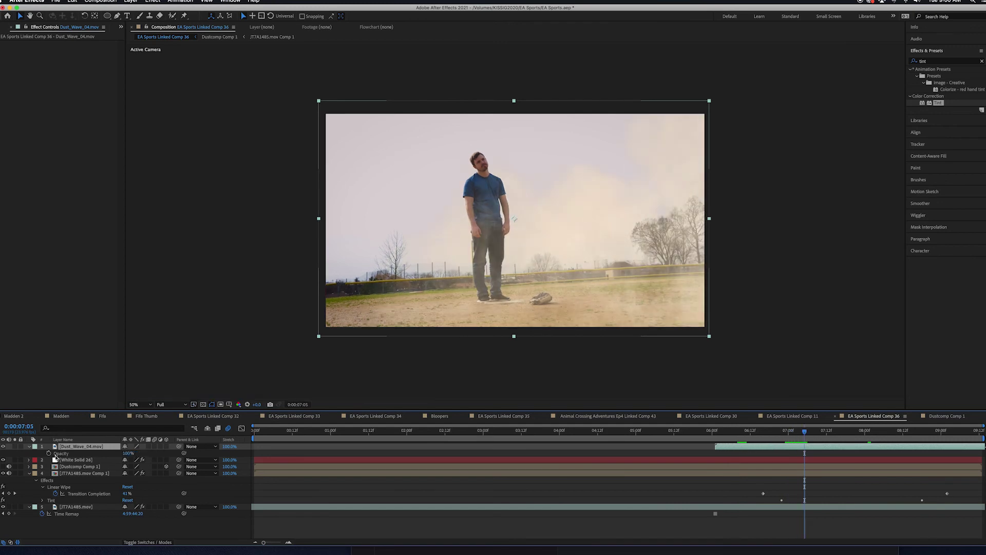
{"action": "left_click", "coordinate": [50, 453]}
{"action": "left_click", "coordinate": [773, 431]}
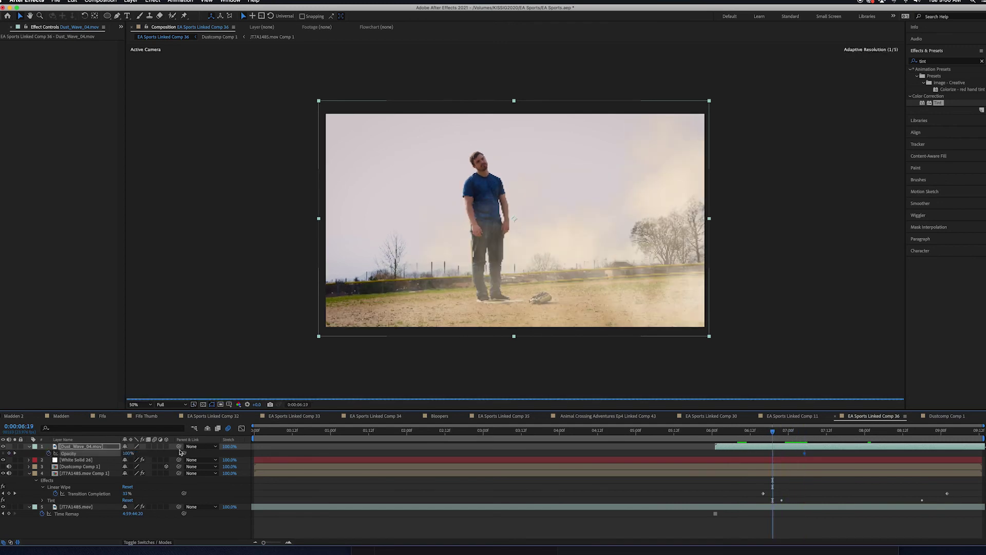
{"action": "left_click", "coordinate": [126, 454]}
{"action": "type", "text": "0"}
{"action": "key", "text": "Return"}
Retime the dust layer's opacity keyframes so the fade runs from 0:00:06:21 to 0:00:08:04
{"action": "left_click", "coordinate": [810, 455]}
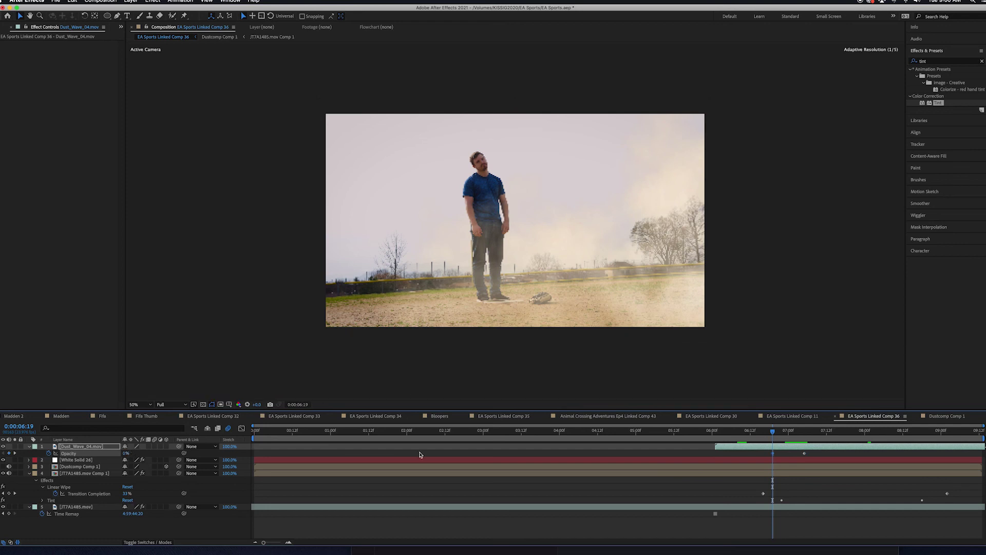
{"action": "left_click_drag", "start_coordinate": [826, 455], "coordinate": [832, 455]}
{"action": "left_click", "coordinate": [14, 453]}
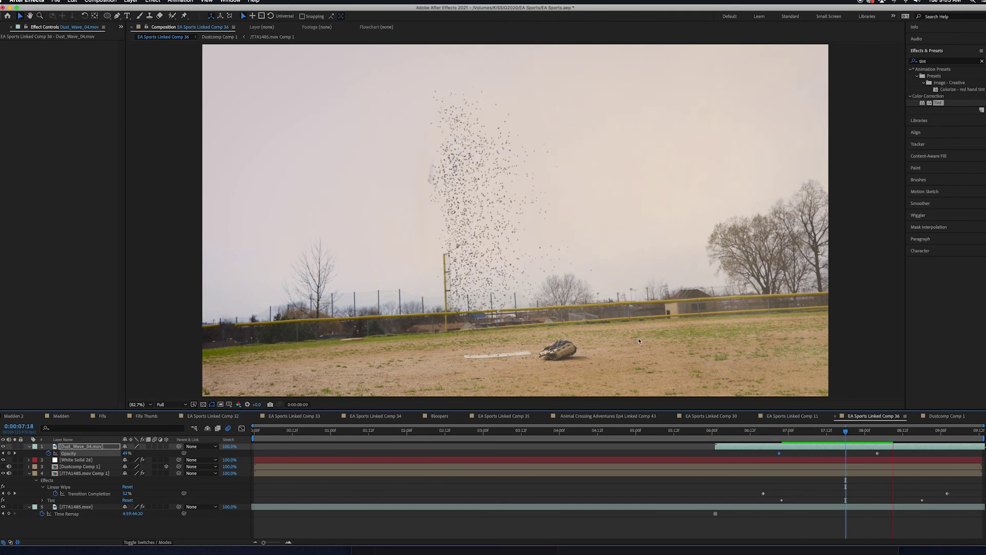
Preview the dusty dissolve from 0:00:07:13 and inspect the particles up close at 0:00:08:11
{"action": "left_click", "coordinate": [832, 433]}
{"action": "key", "text": "space"}
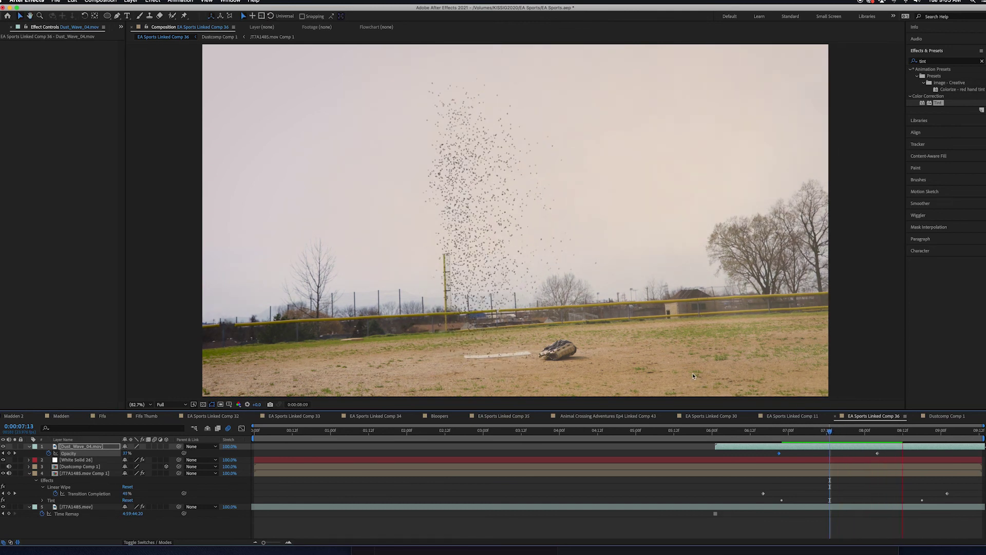
{"action": "key", "text": "space"}
{"action": "scroll", "coordinate": [642, 351], "scroll_direction": "down", "scroll_amount": 1}
{"action": "scroll", "coordinate": [642, 352], "scroll_direction": "up", "scroll_amount": 1}
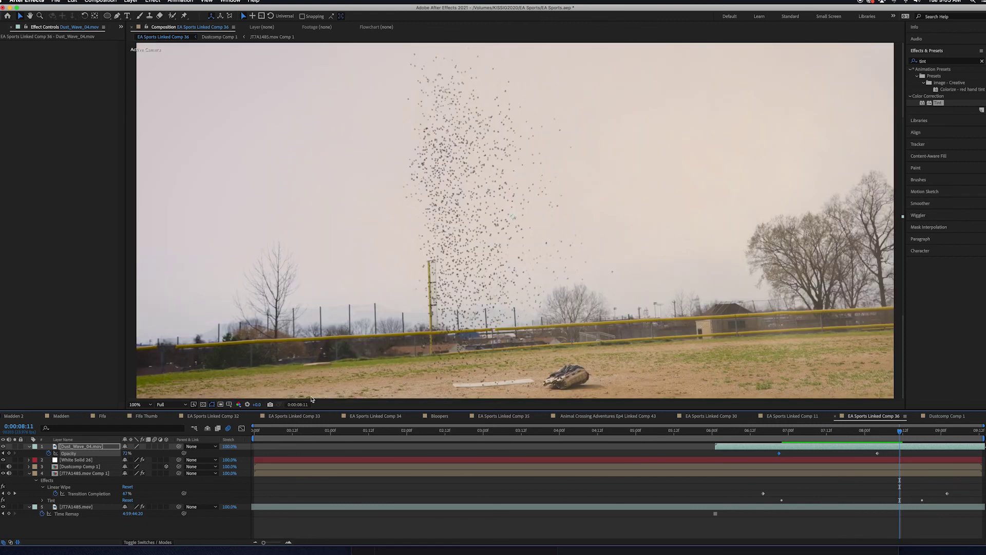
{"action": "key", "text": "alt+slash"}
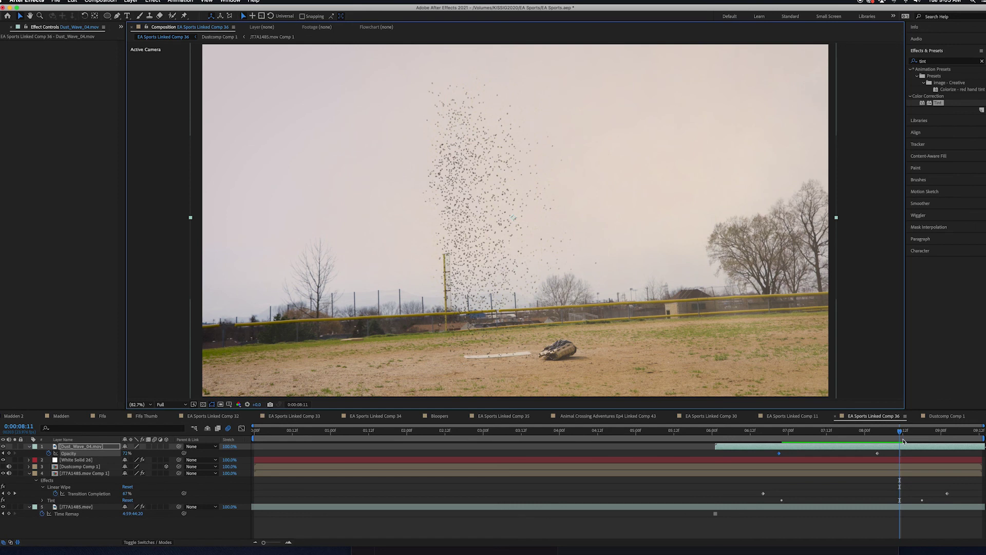
Scrub back through the disintegration from 0:00:08:11 to 0:00:07:18 to examine the combined effect
{"action": "left_click_drag", "start_coordinate": [900, 434], "coordinate": [849, 439]}
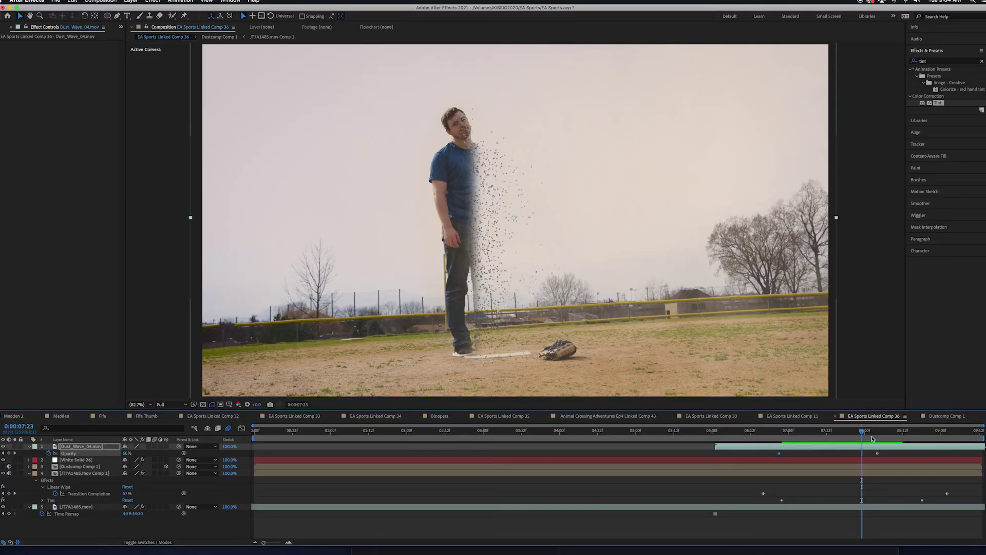
{"action": "left_click_drag", "start_coordinate": [876, 431], "coordinate": [867, 437]}
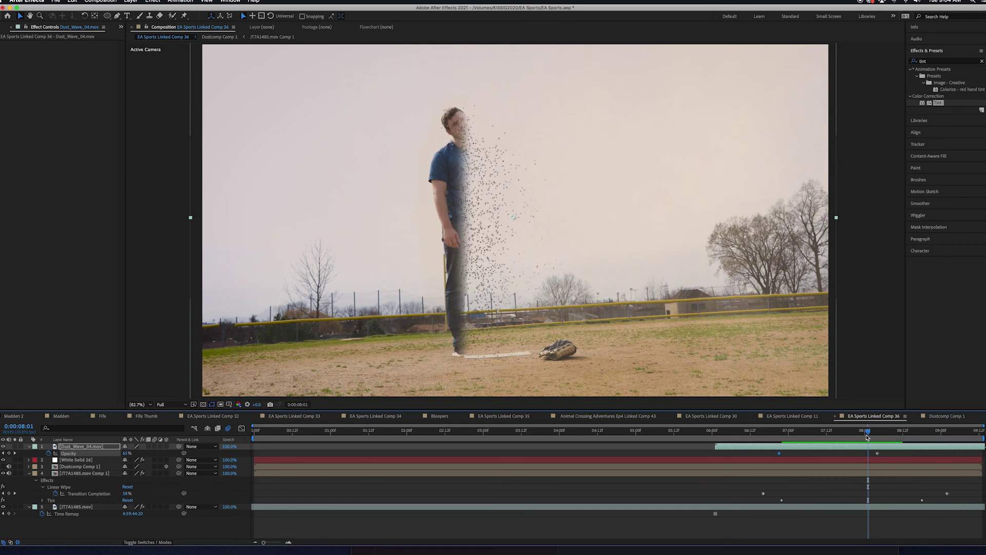
{"action": "left_click_drag", "start_coordinate": [867, 437], "coordinate": [840, 440]}
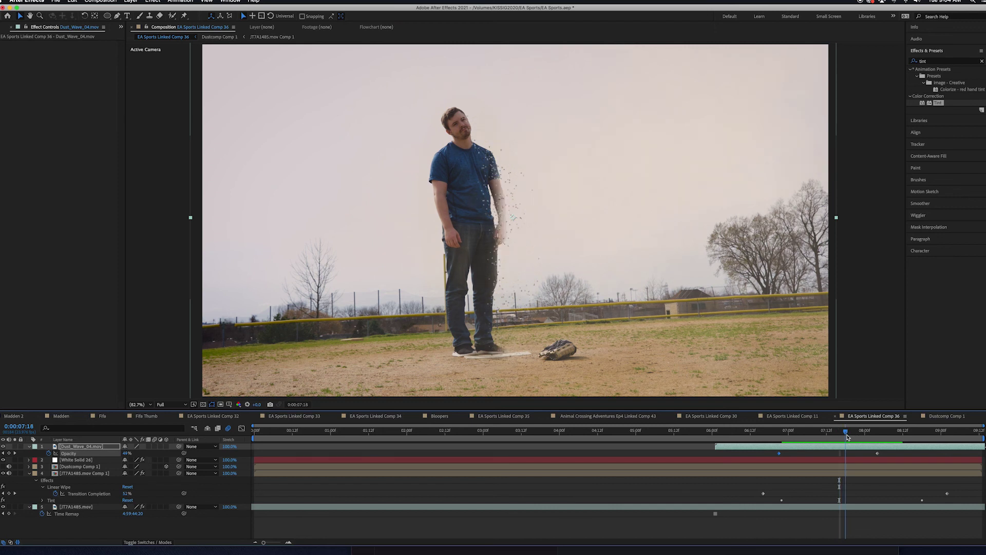
{"action": "left_click", "coordinate": [847, 436]}
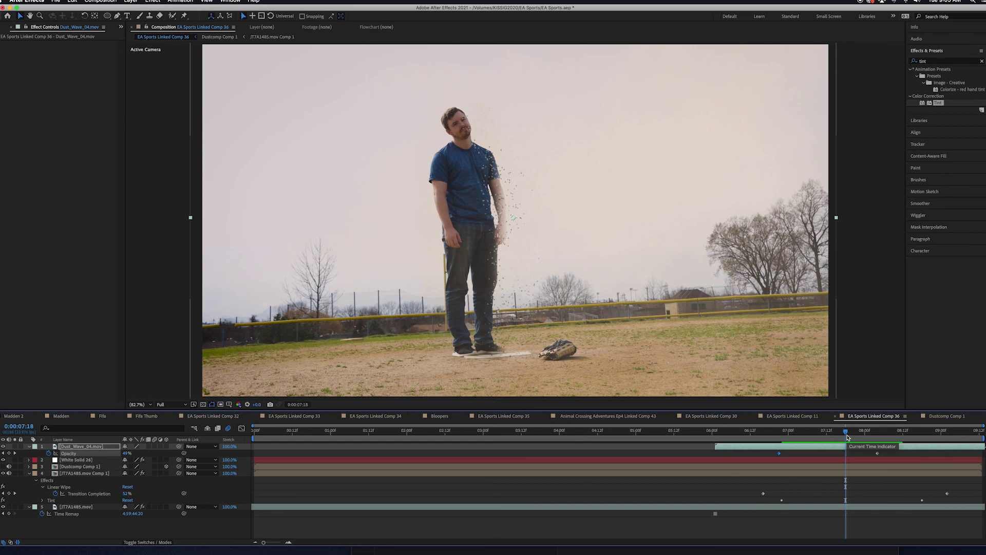